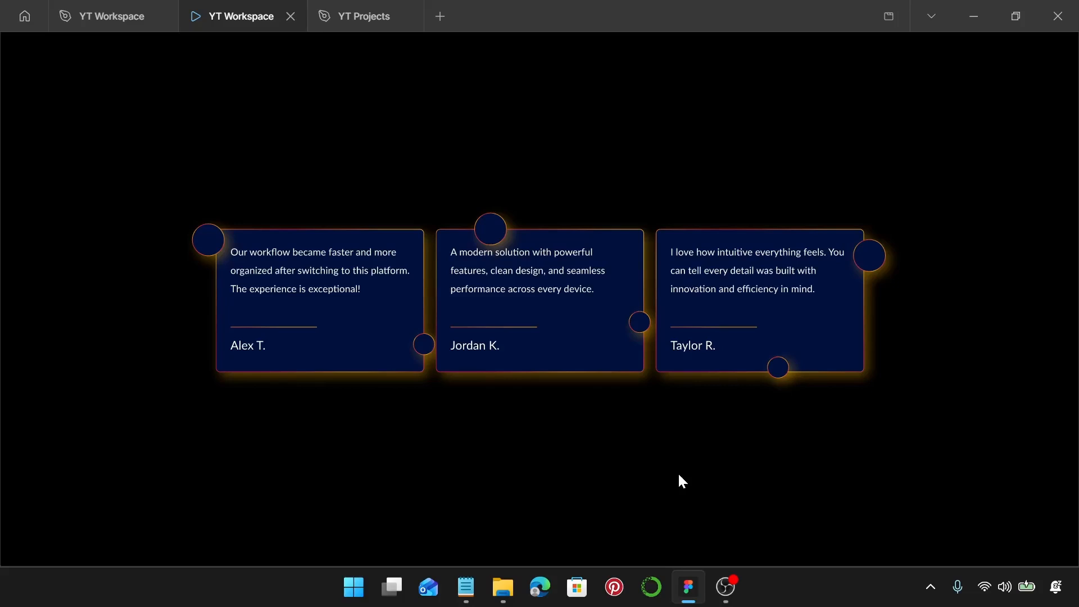
# Close the preview tab and create a new frame sized 1440 × 800.
pyautogui.hotkey('ctrl', 'w')
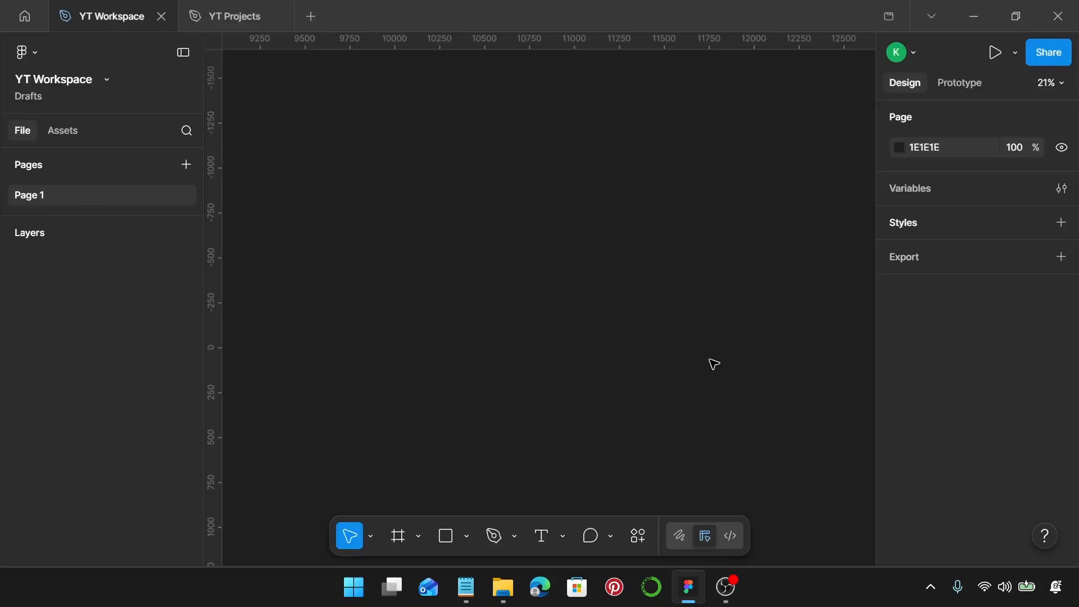
pyautogui.press('f')
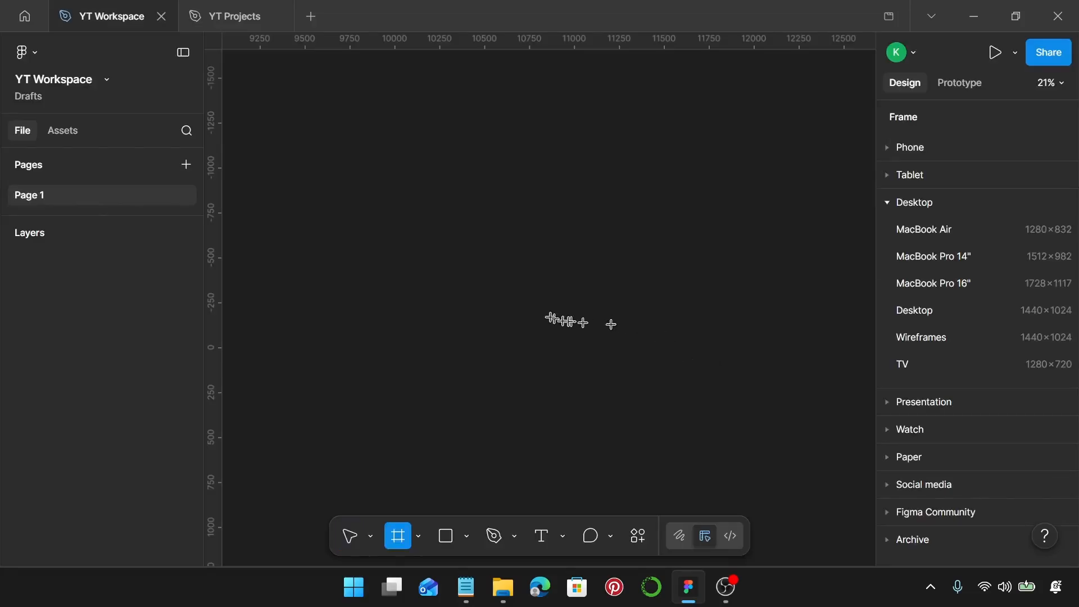
pyautogui.click(436, 282)
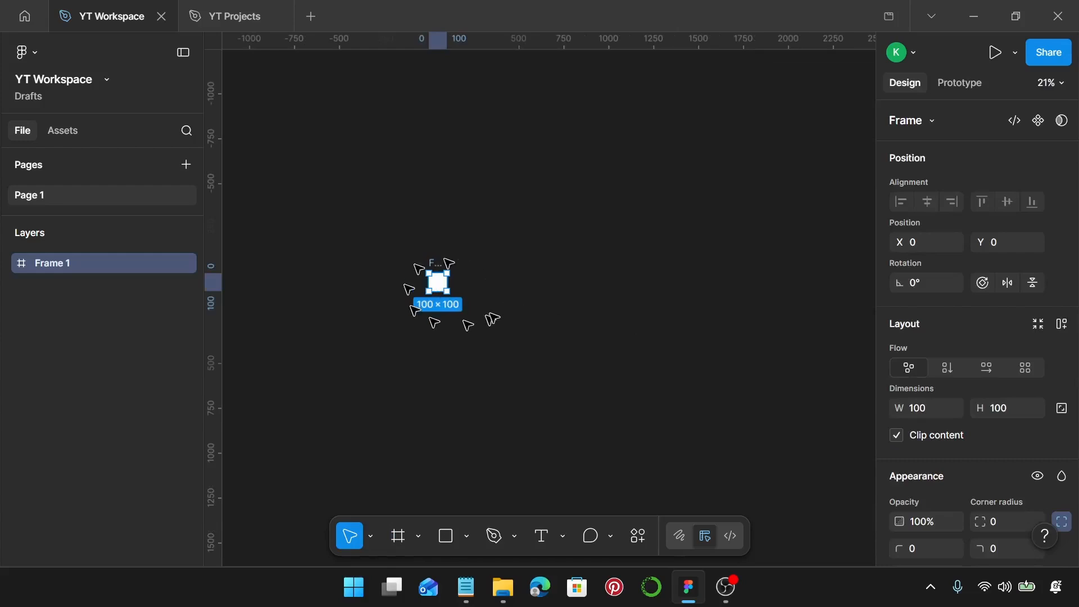
pyautogui.click(935, 407)
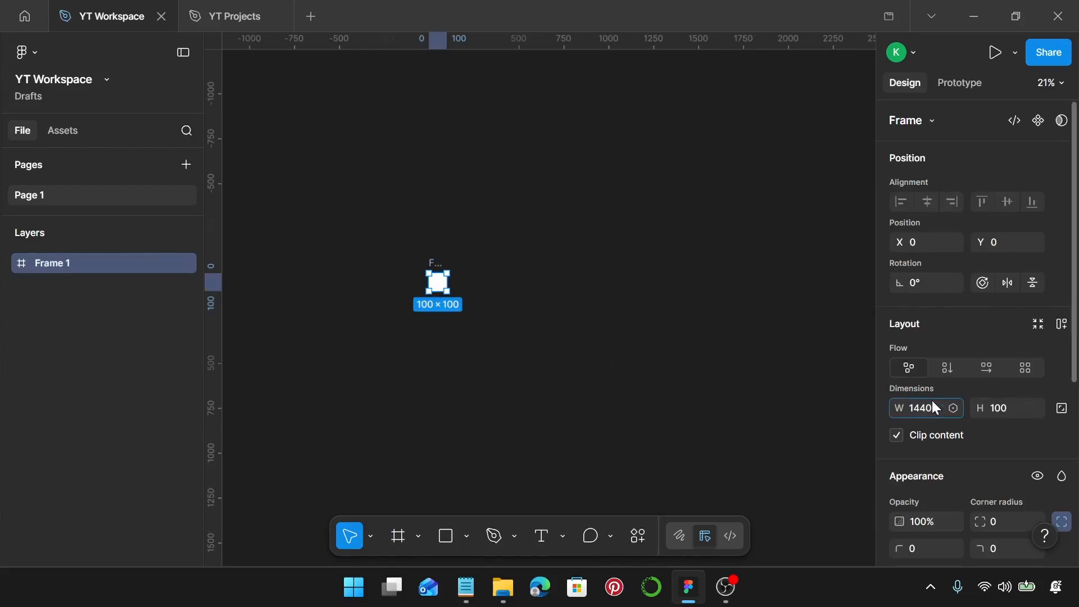
pyautogui.press('Return')
pyautogui.click(1001, 416)
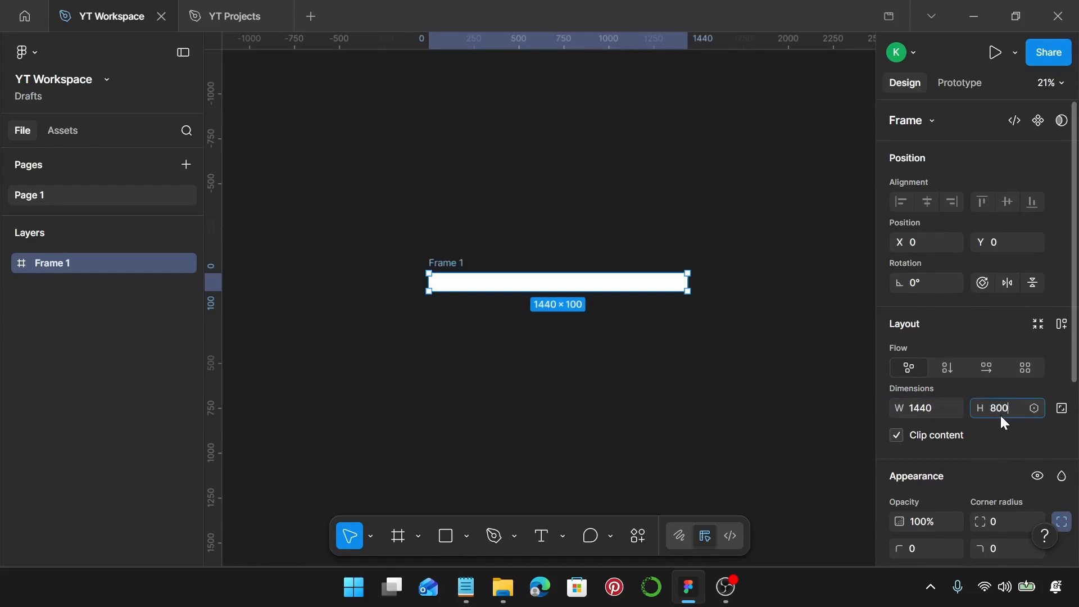
pyautogui.press('Return')
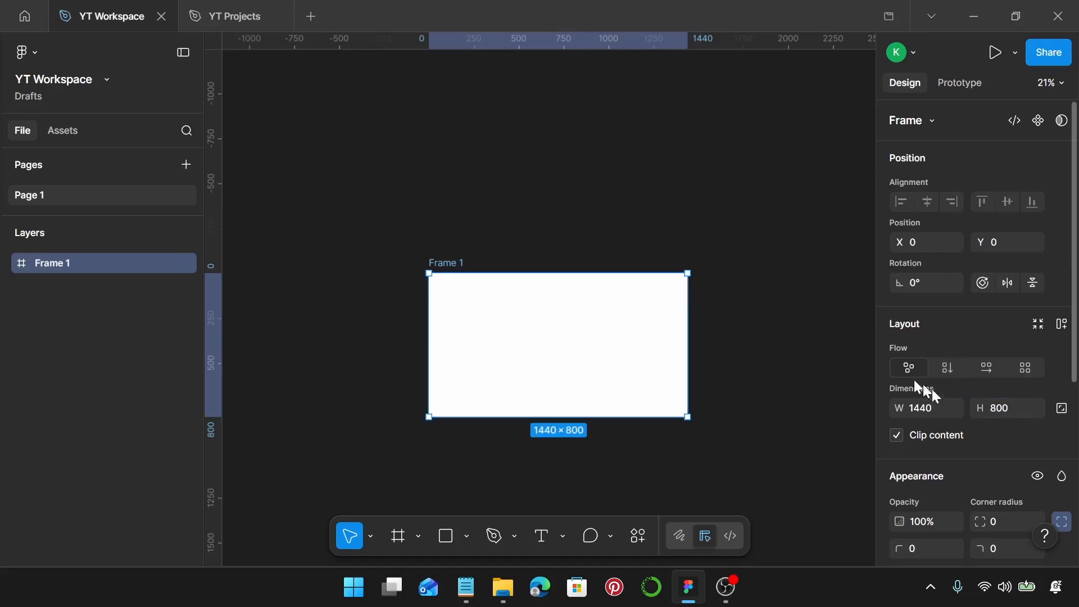
# Set the frame's fill colour to black (000000).
pyautogui.scroll(-3, 929, 448)
pyautogui.click(899, 479)
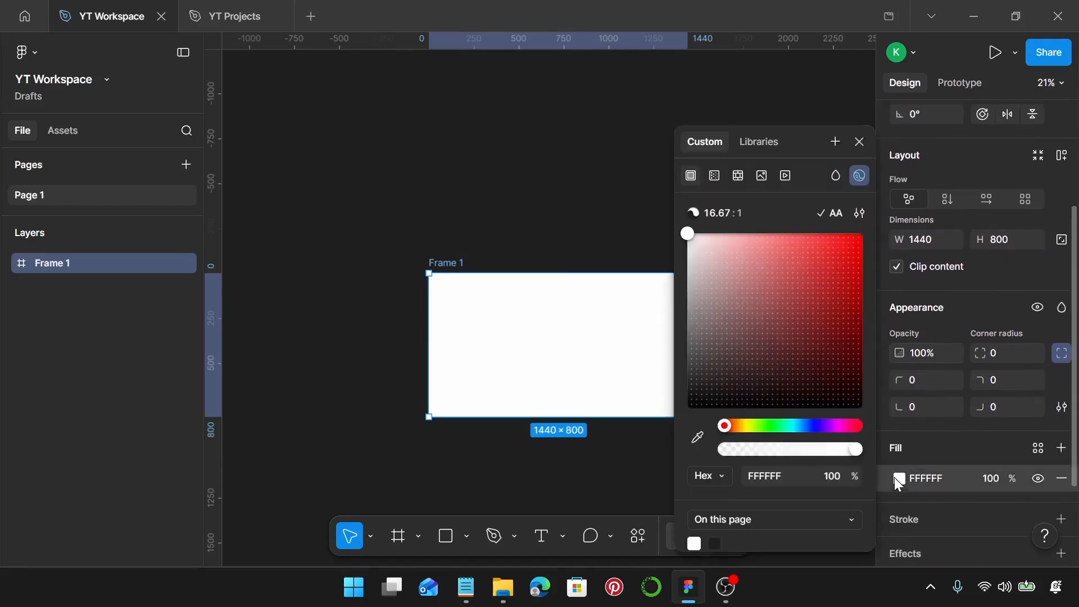
pyautogui.moveTo(751, 392); pyautogui.dragTo(663, 433)
pyautogui.scroll(3, 551, 327)
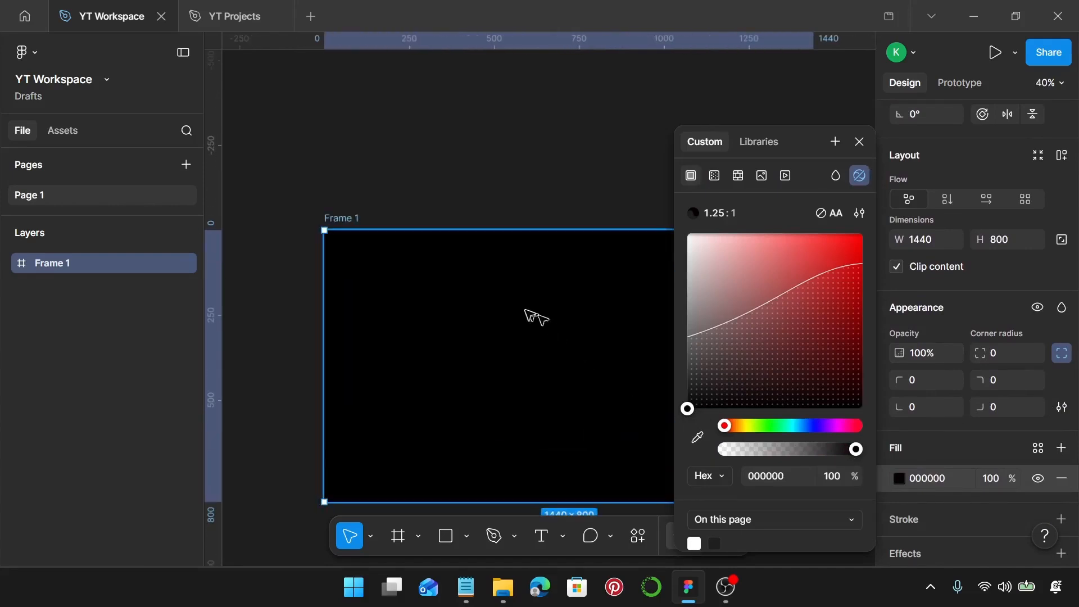
pyautogui.click(858, 141)
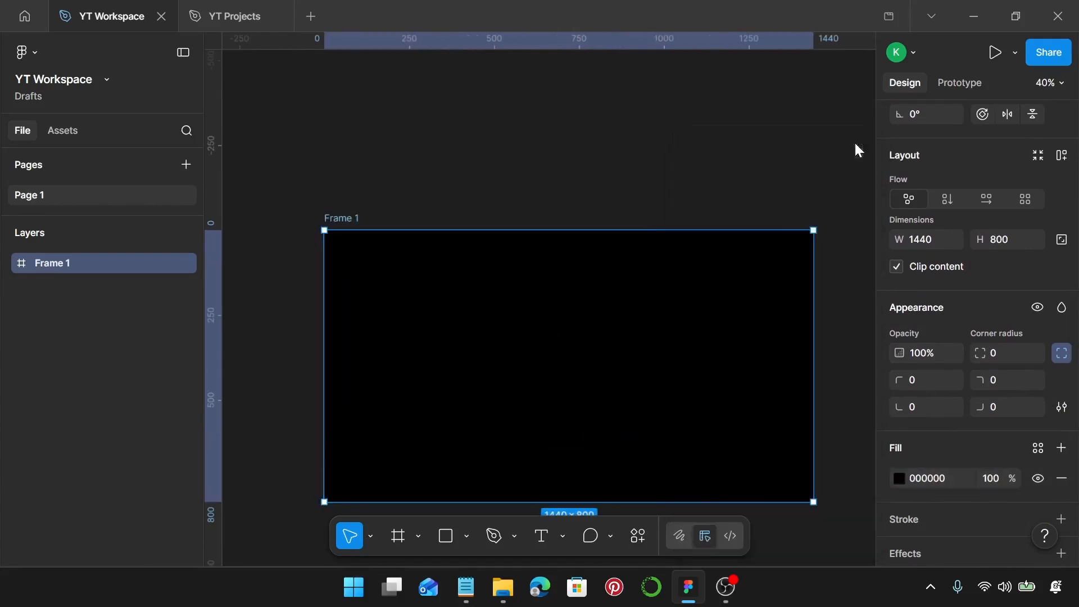
# Draw a rectangle in the frame's left area and size it 385 × 265.
pyautogui.scroll(1, 621, 374)
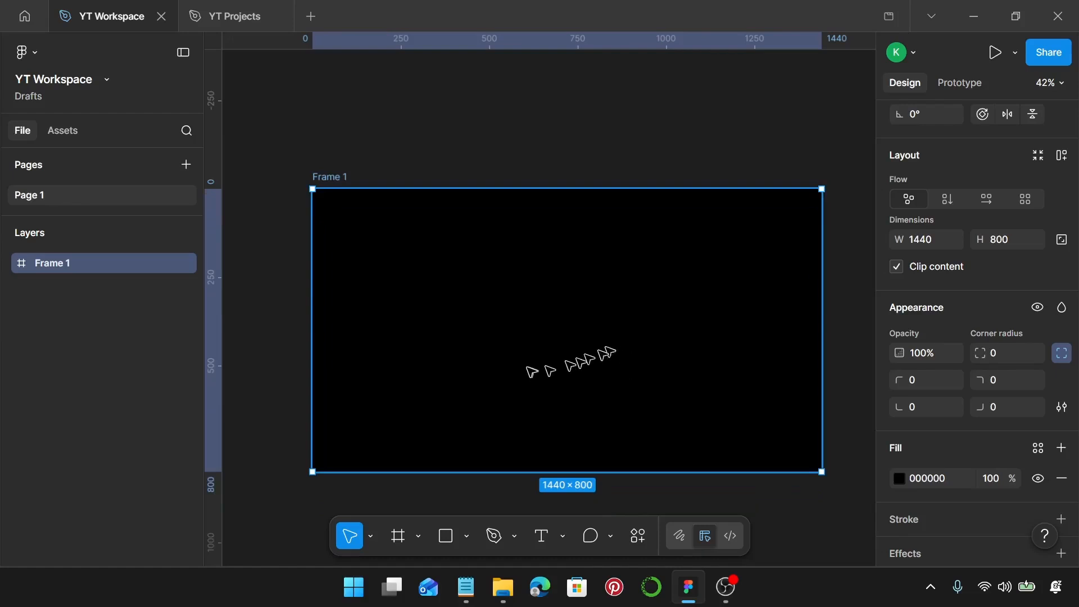
pyautogui.press('r')
pyautogui.click(352, 314)
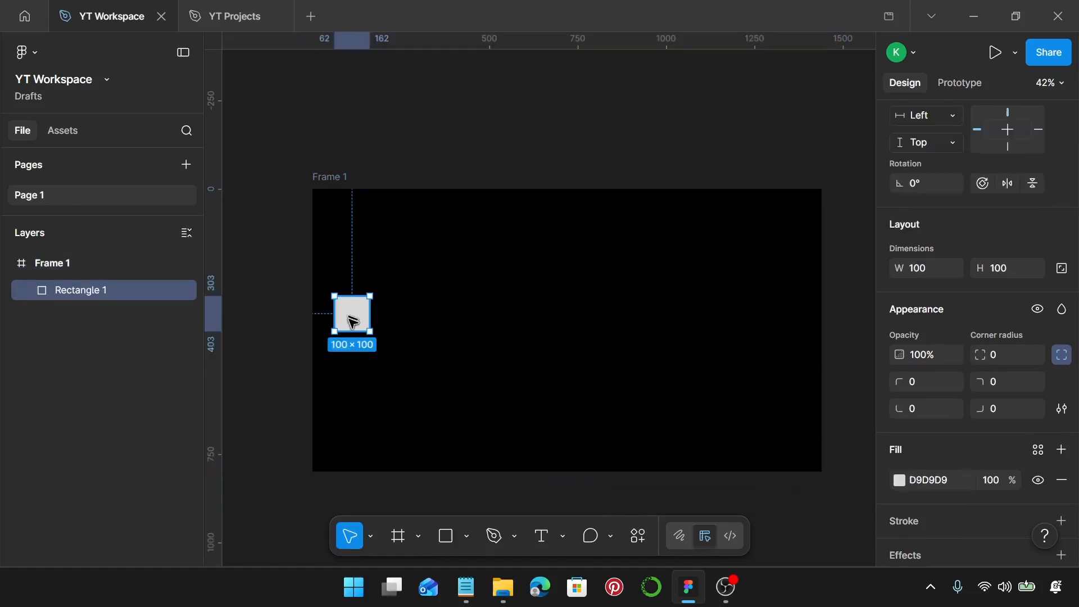
pyautogui.moveTo(355, 318); pyautogui.dragTo(402, 329)
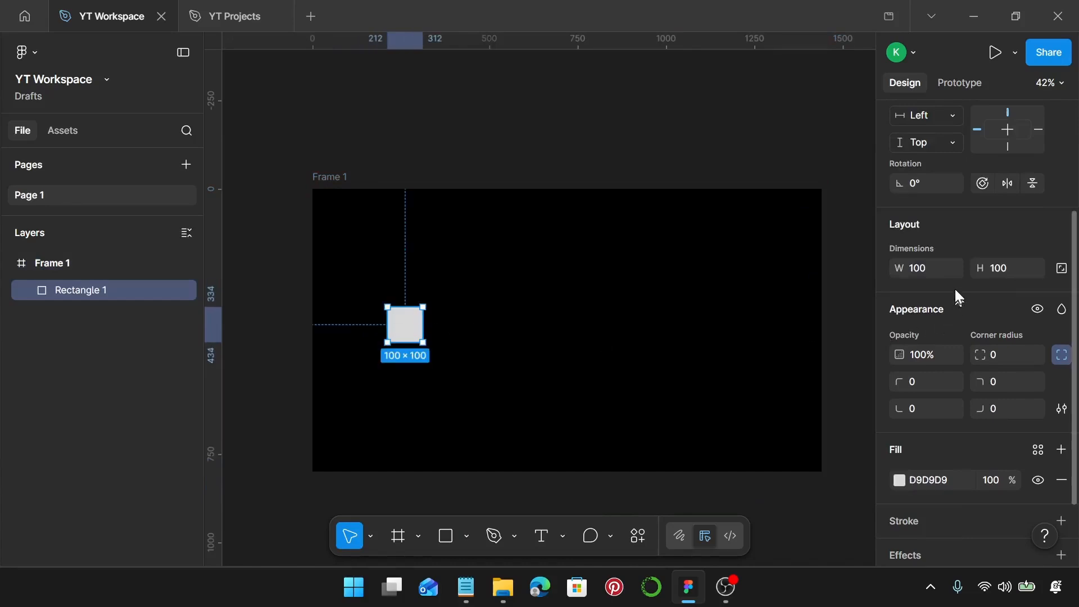
pyautogui.click(935, 274)
pyautogui.press('Return')
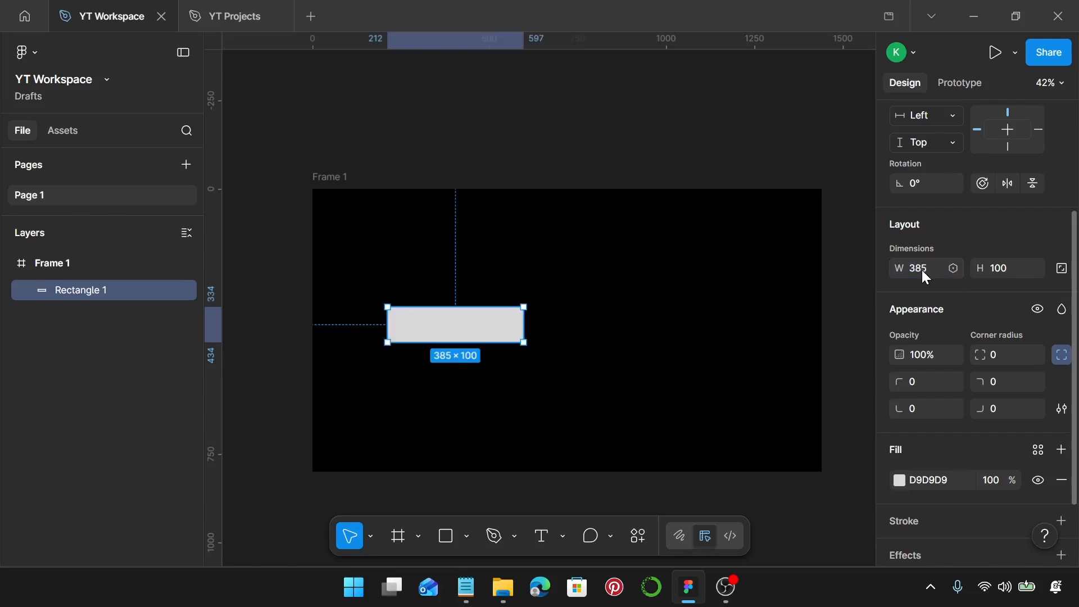
pyautogui.click(1005, 280)
pyautogui.press('Return')
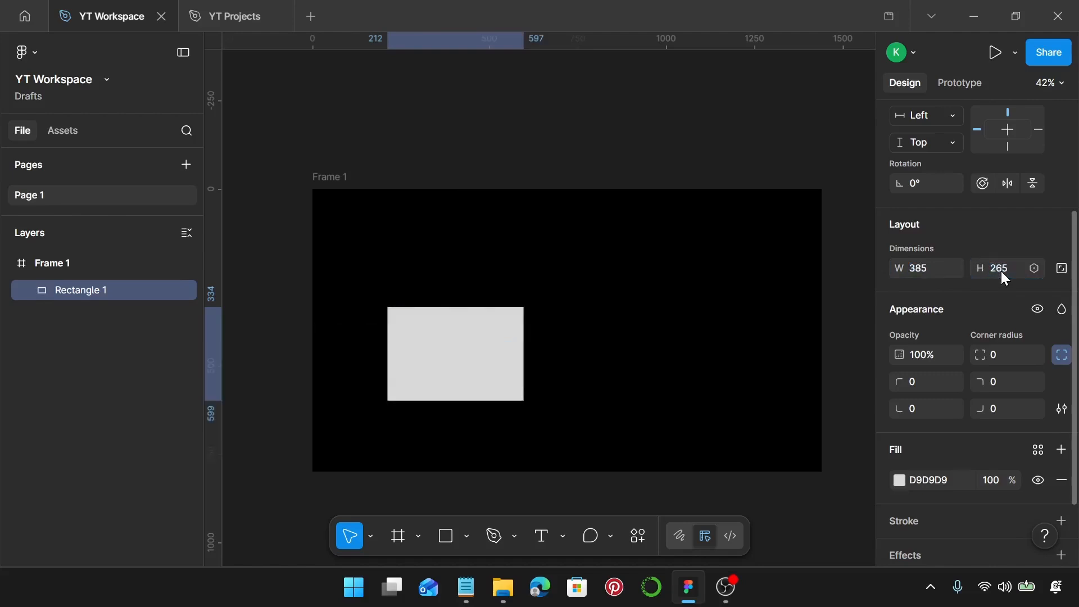
# Nudge the rectangle up and left and set its corner radius to 8.
pyautogui.scroll(1, 471, 358)
pyautogui.moveTo(465, 354); pyautogui.dragTo(444, 340)
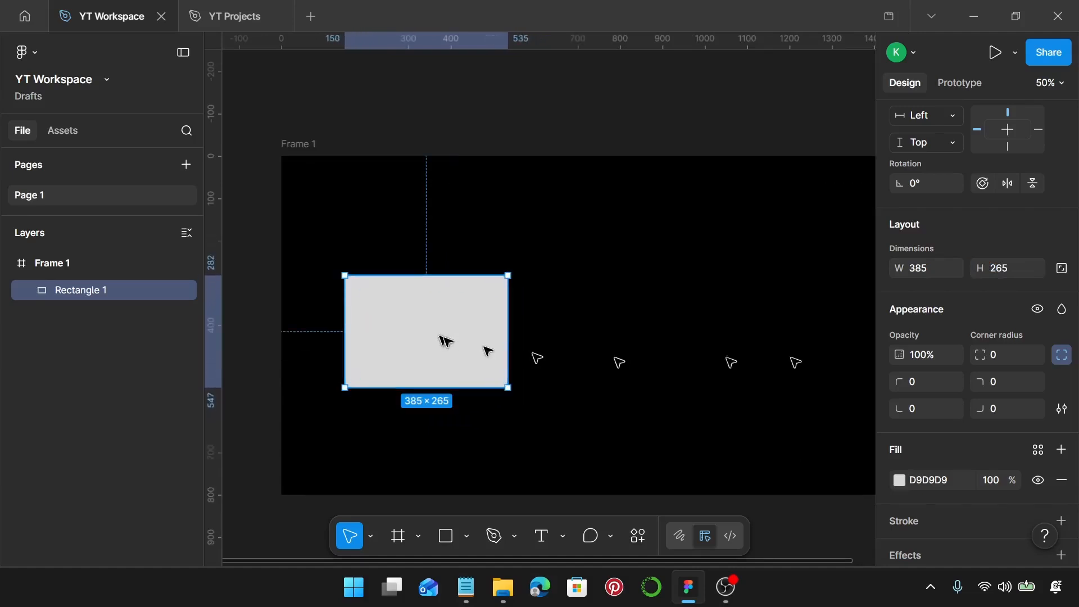
pyautogui.click(1003, 356)
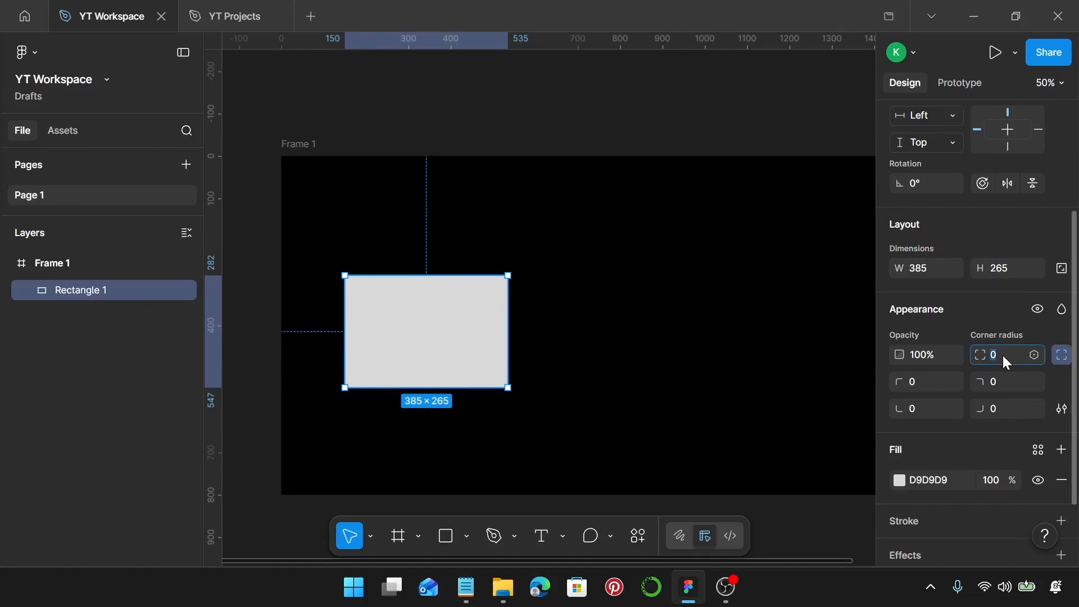
pyautogui.write('8')
pyautogui.press('Return')
# Set the rectangle's fill colour to 00103C.
pyautogui.scroll(-3, 999, 353)
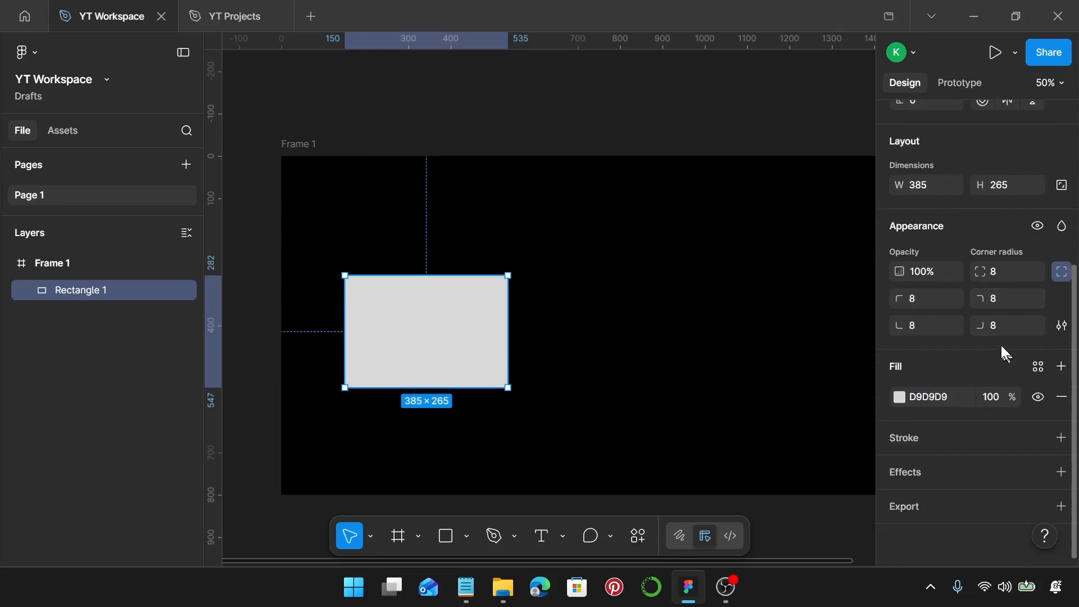
pyautogui.click(919, 397)
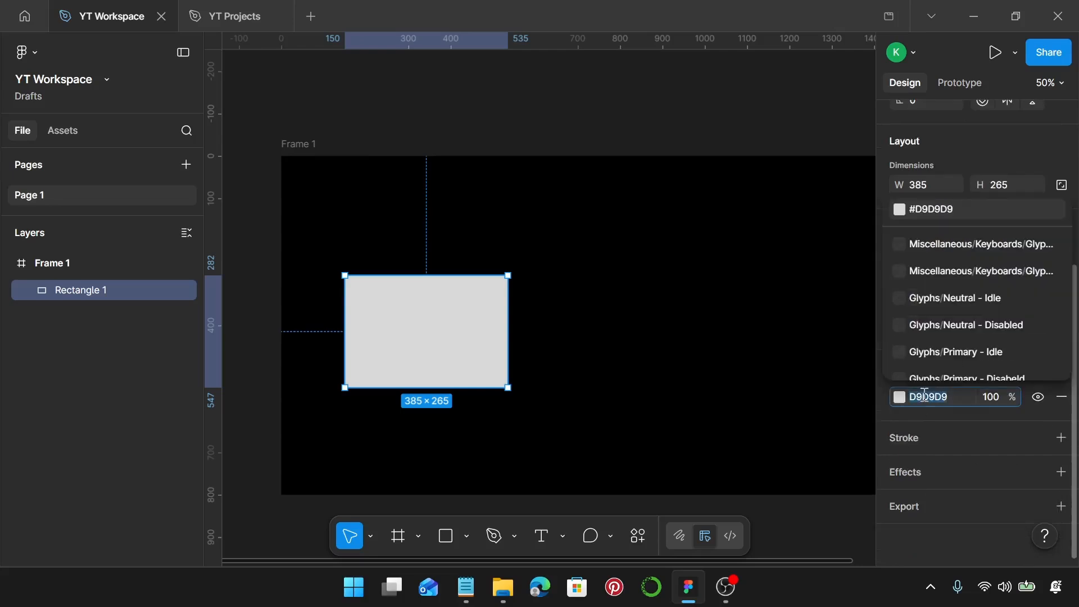
pyautogui.write('0010')
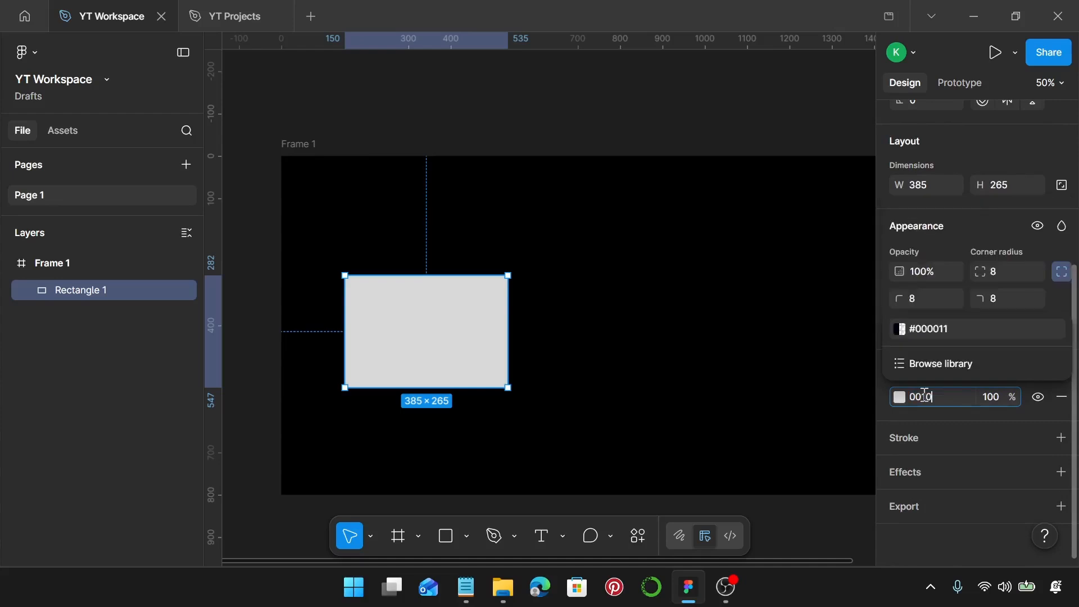
pyautogui.write('3c')
pyautogui.press('Return')
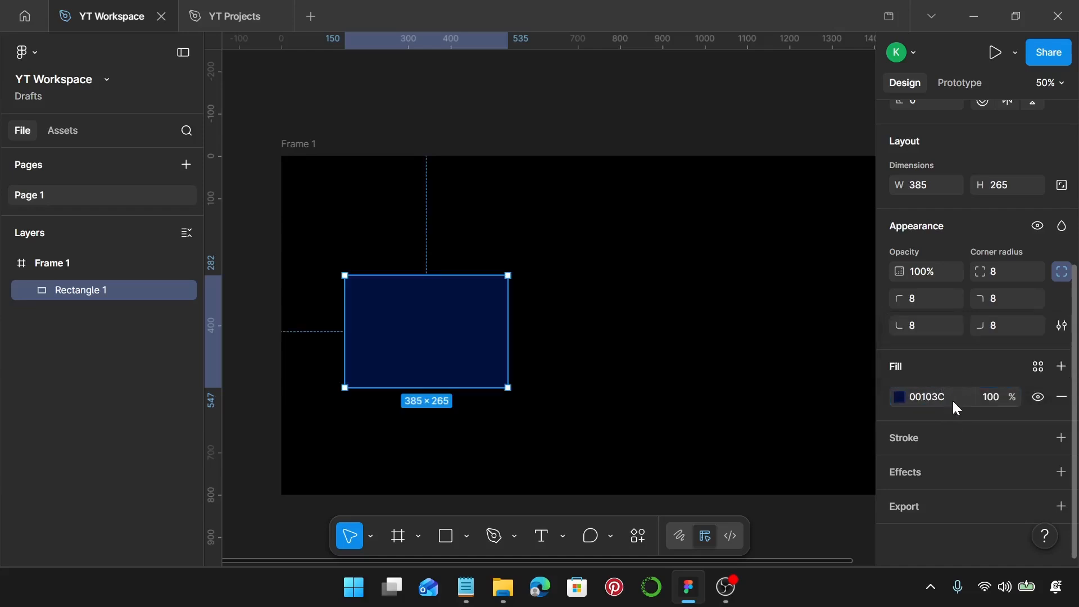
# Add a linear gradient stroke to the rectangle and insert two extra gradient stops.
pyautogui.click(1063, 439)
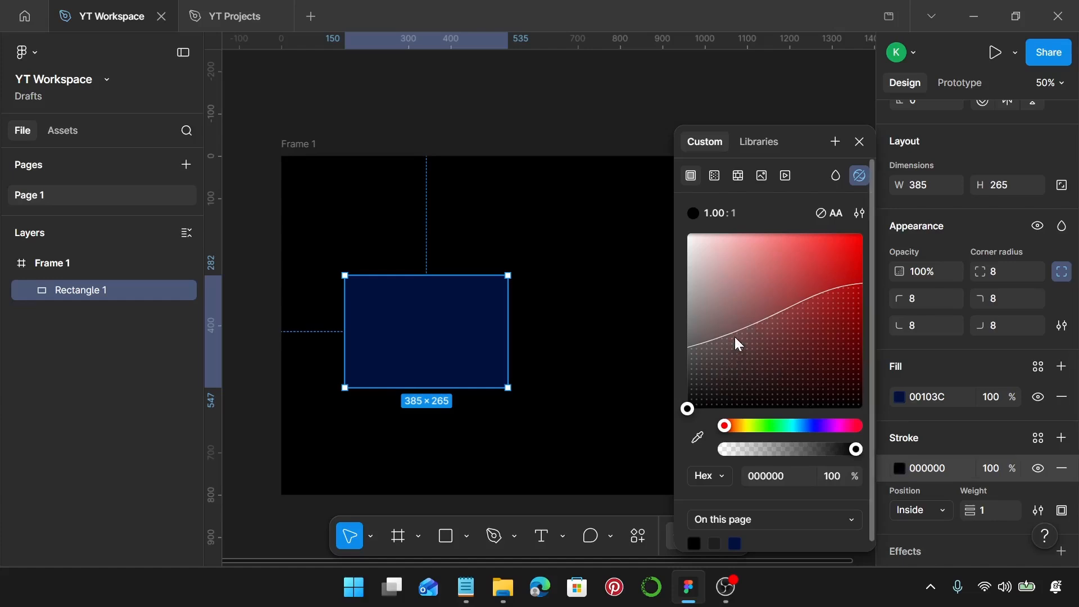
pyautogui.click(714, 176)
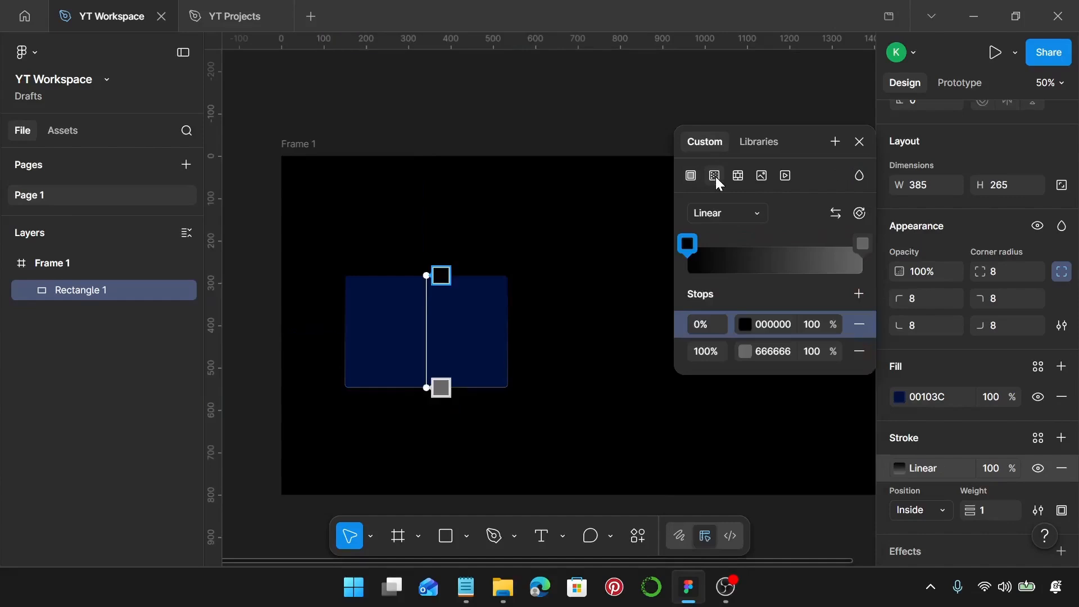
pyautogui.click(858, 295)
pyautogui.click(858, 295)
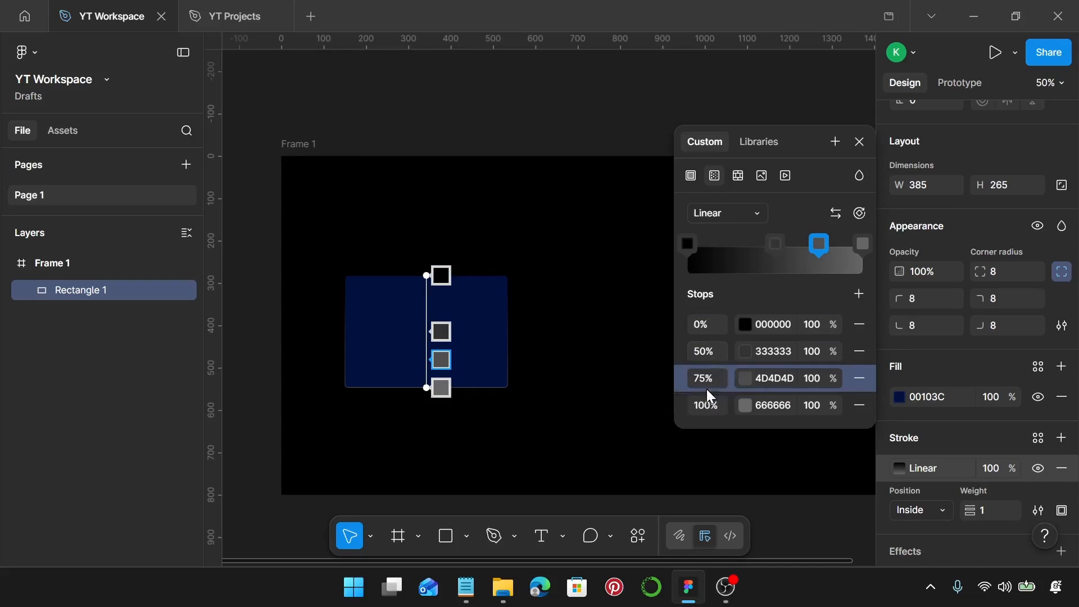
# Set the two middle gradient stops' positions to 35% and 70%.
pyautogui.click(704, 351)
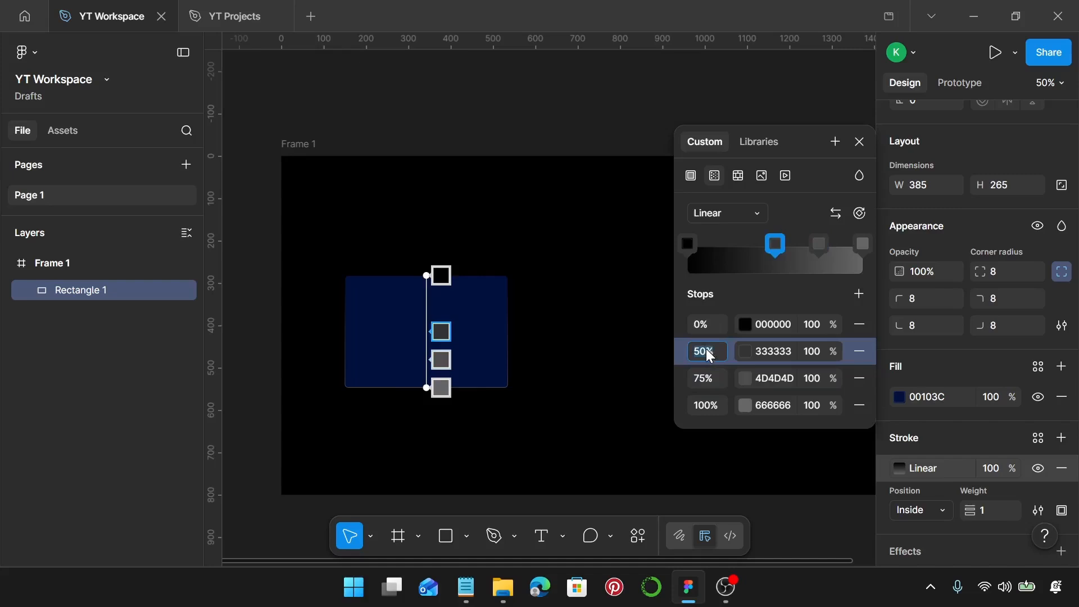
pyautogui.write('35')
pyautogui.press('Return')
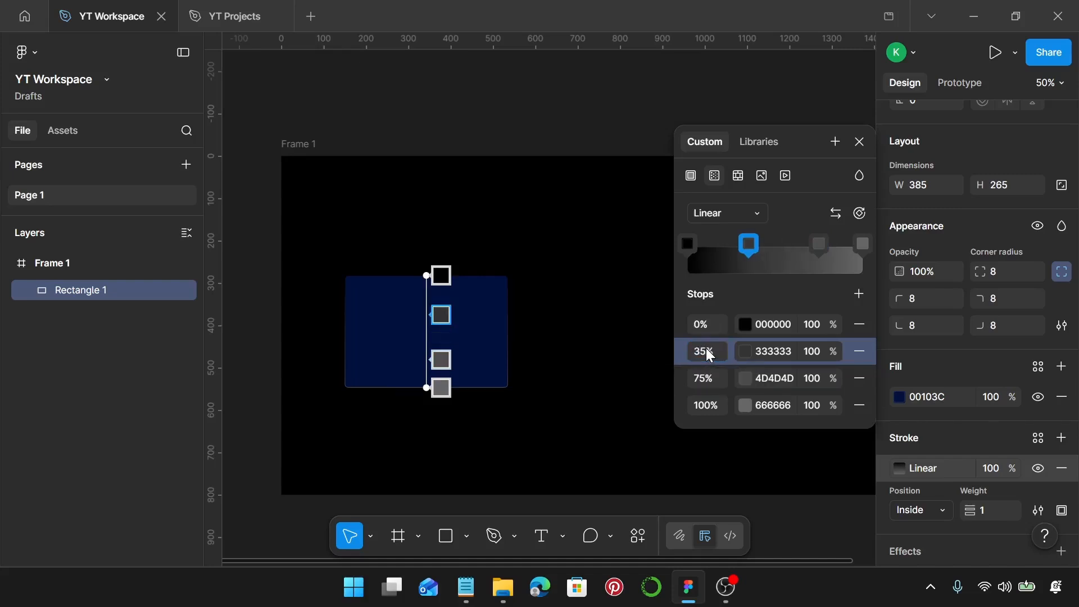
pyautogui.click(705, 380)
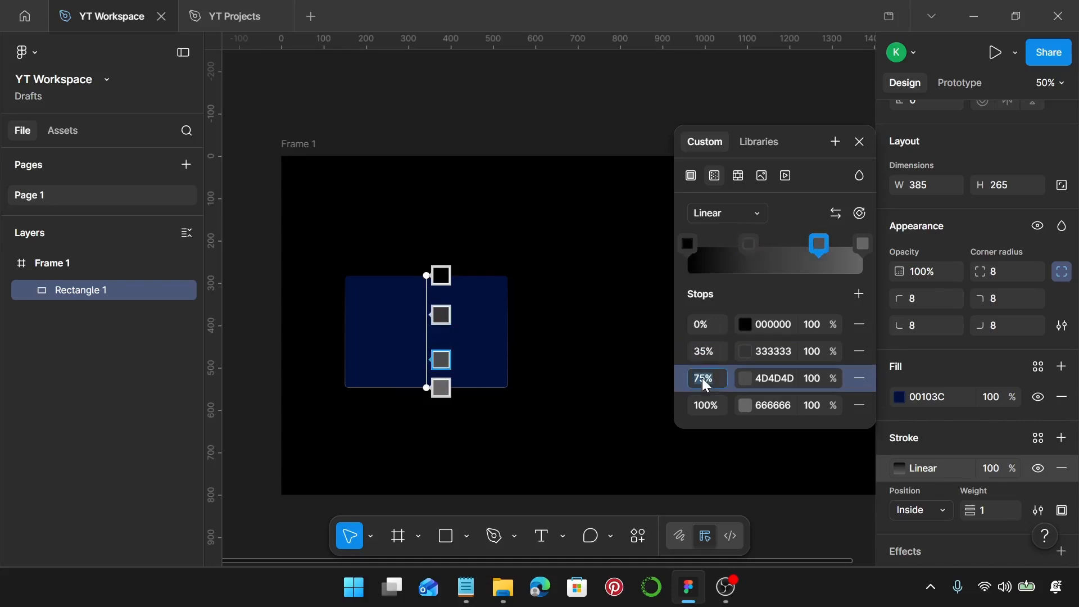
pyautogui.write('70')
pyautogui.press('Return')
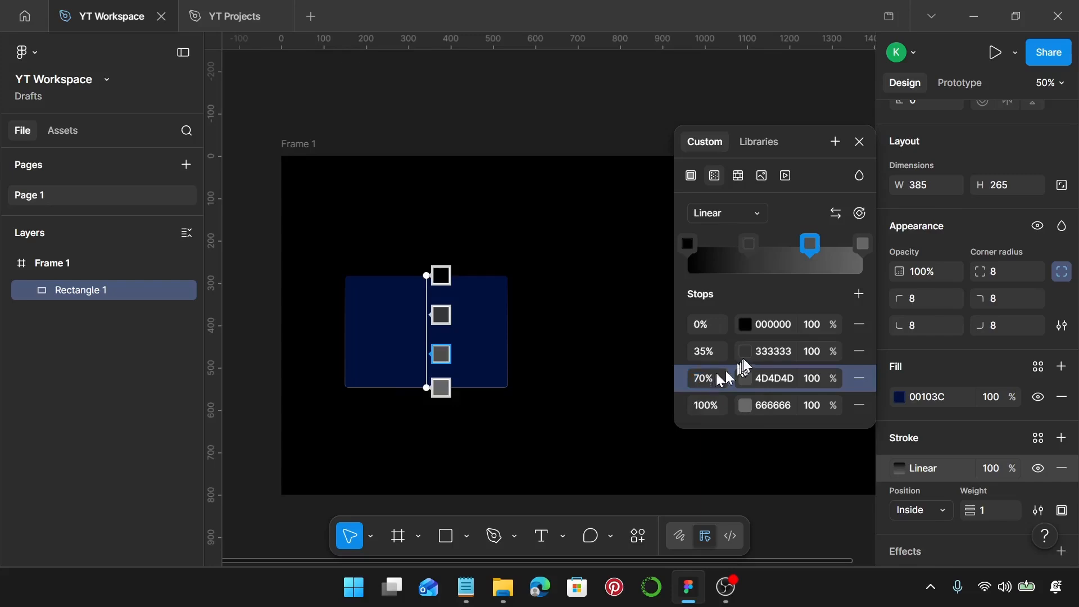
# Set the 0% gradient stop colour to FFB60B.
pyautogui.click(767, 326)
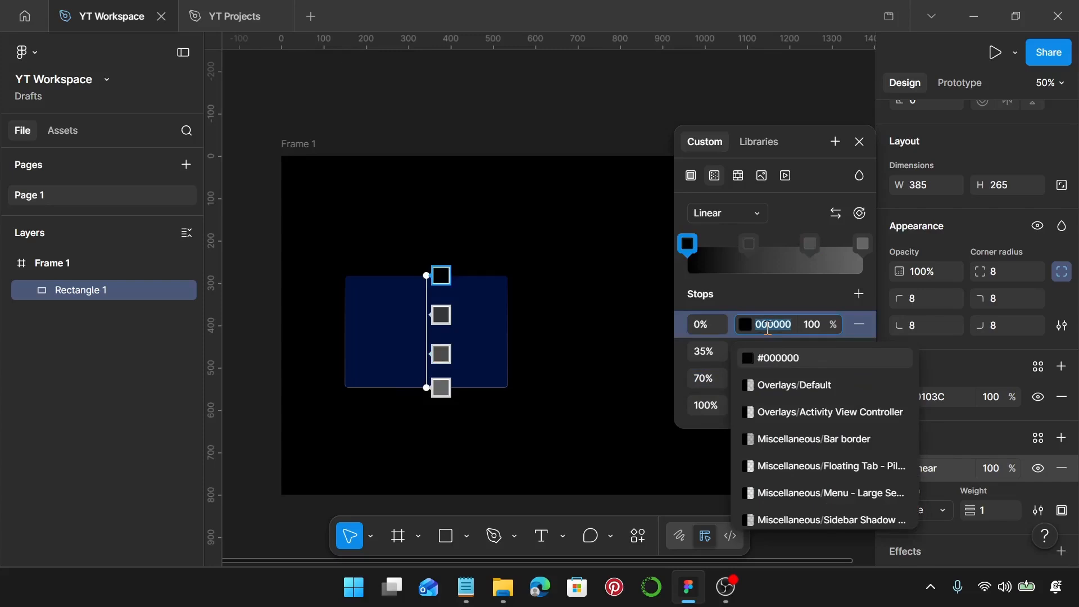
pyautogui.write('ff')
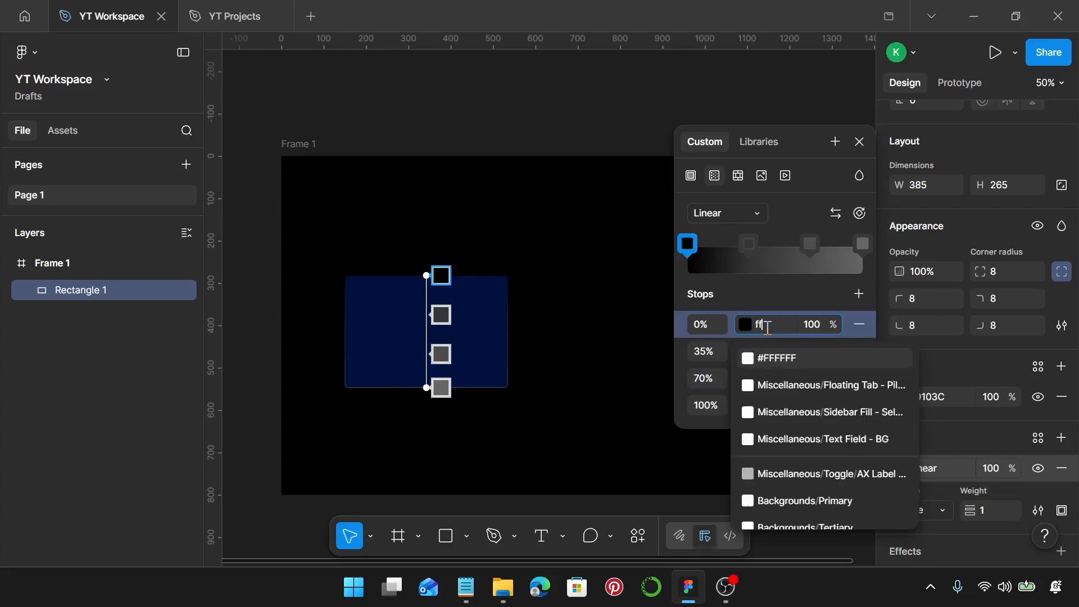
pyautogui.write('b60')
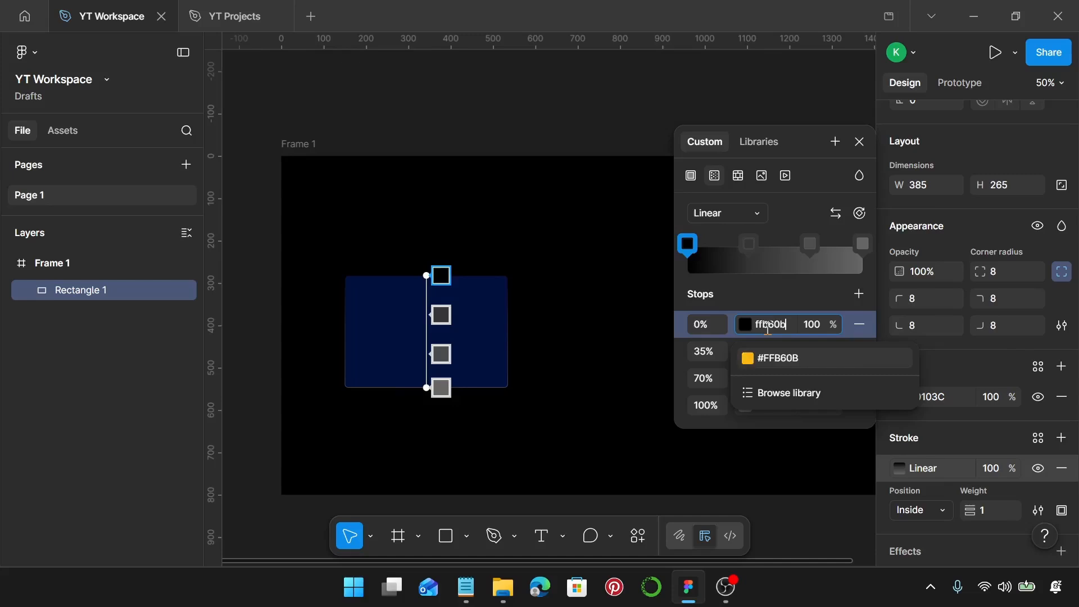
pyautogui.write('b')
pyautogui.press('Return')
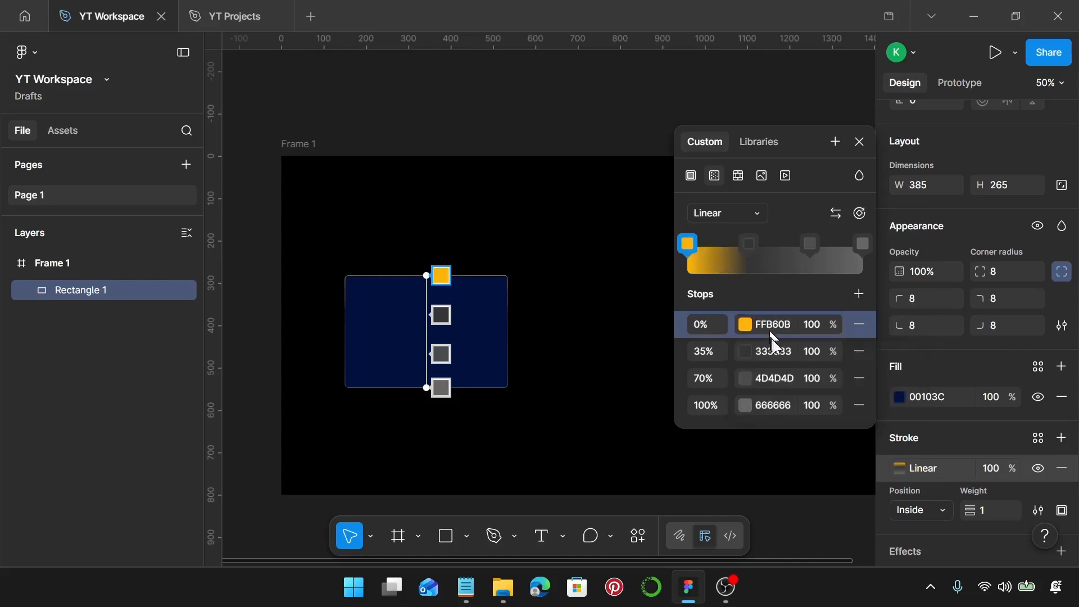
# Set the 35% gradient stop colour to FF2553.
pyautogui.click(775, 350)
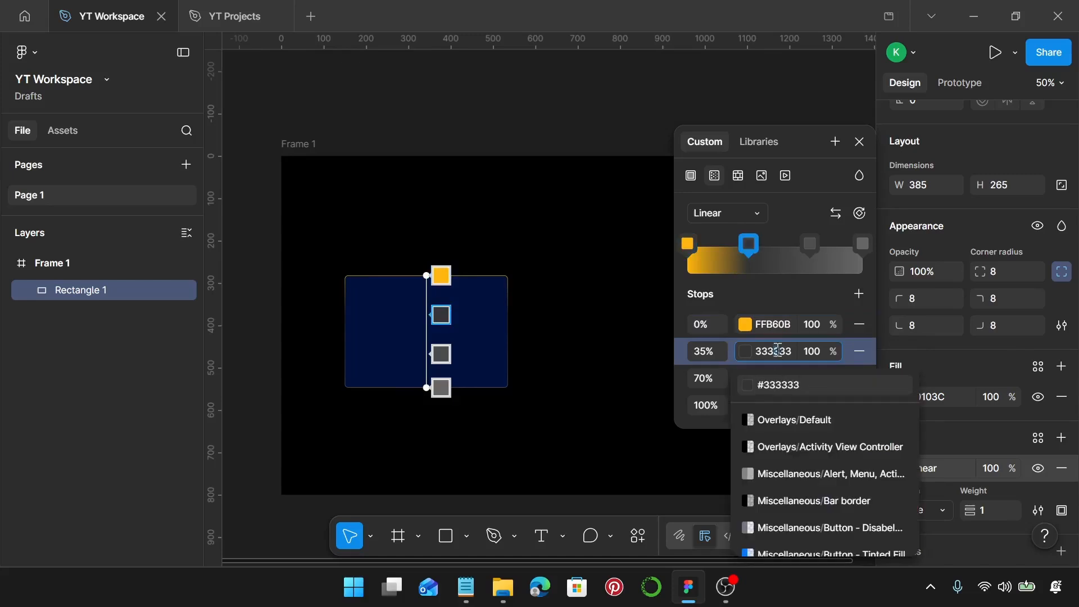
pyautogui.doubleClick(777, 350)
pyautogui.write('ff')
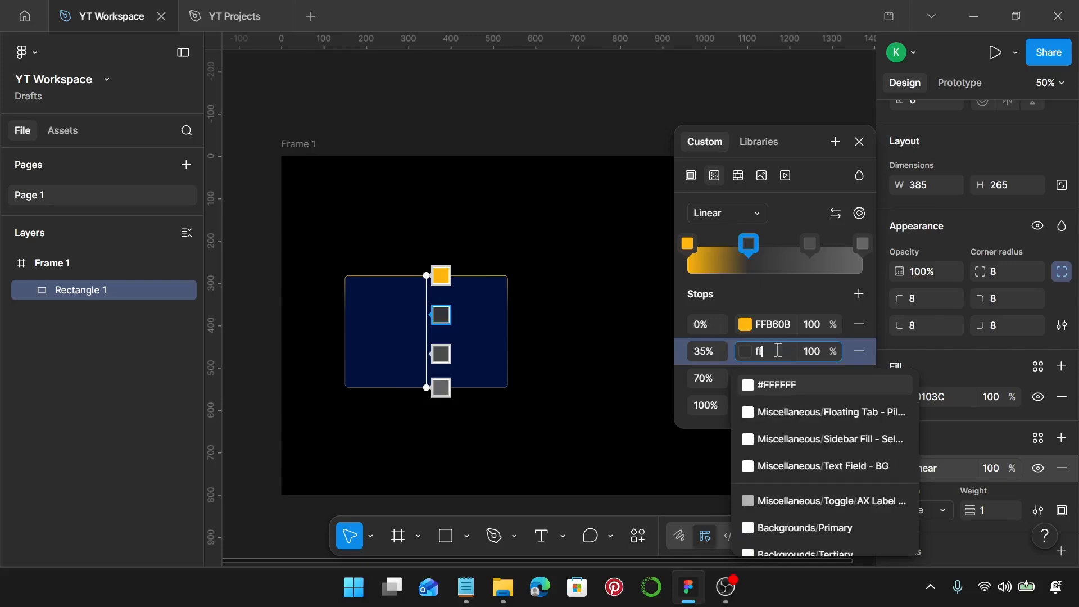
pyautogui.write('25')
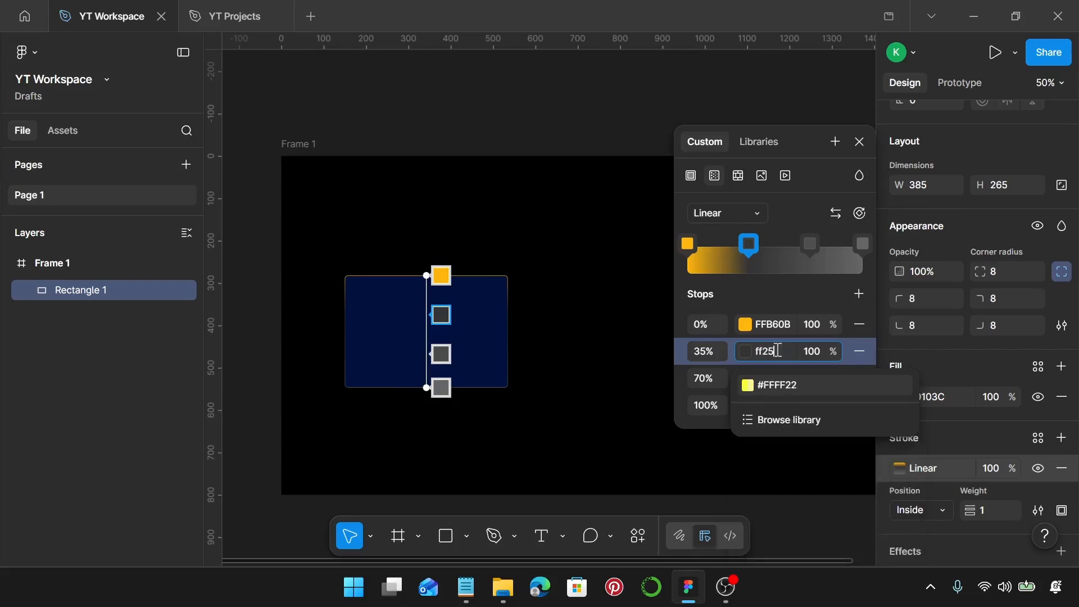
pyautogui.write('53')
pyautogui.press('Return')
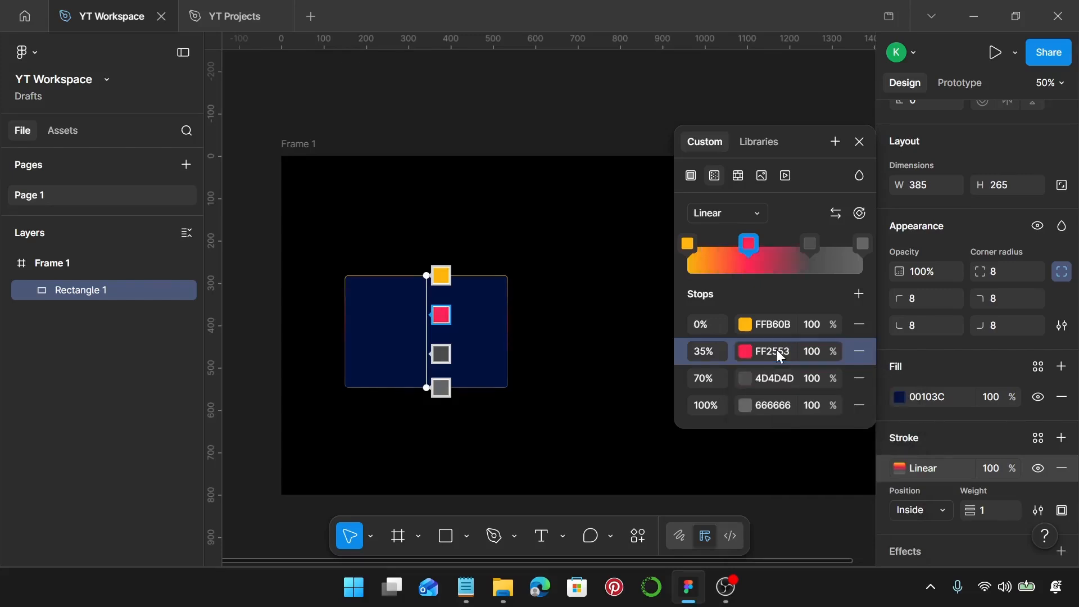
# Set the 70% gradient stop colour to FFB60B by copying it from the 0% stop.
pyautogui.click(780, 324)
pyautogui.hotkey('ctrl', 'c')
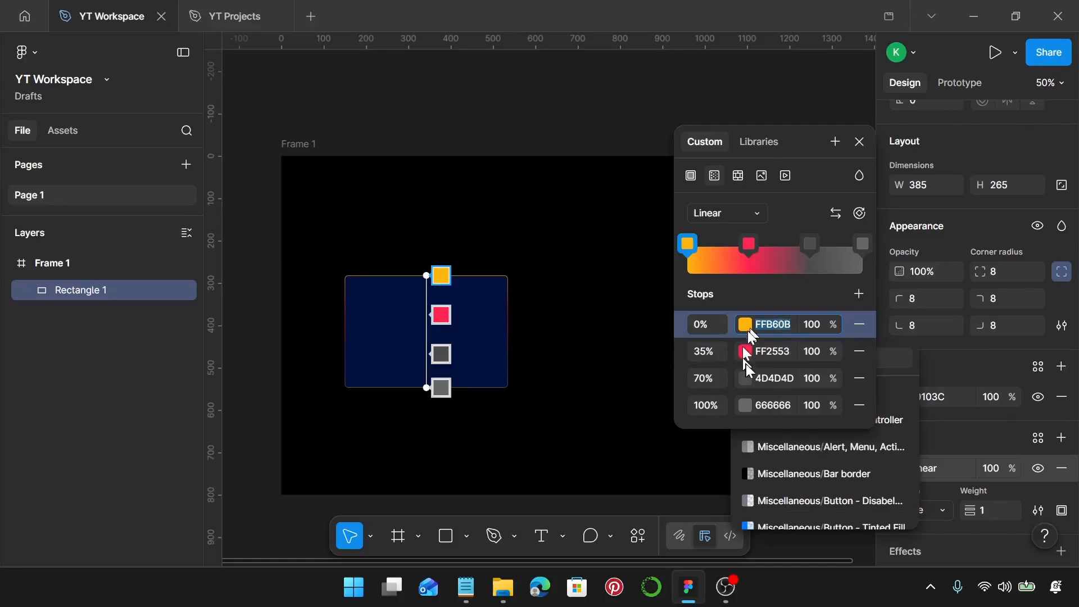
pyautogui.click(767, 376)
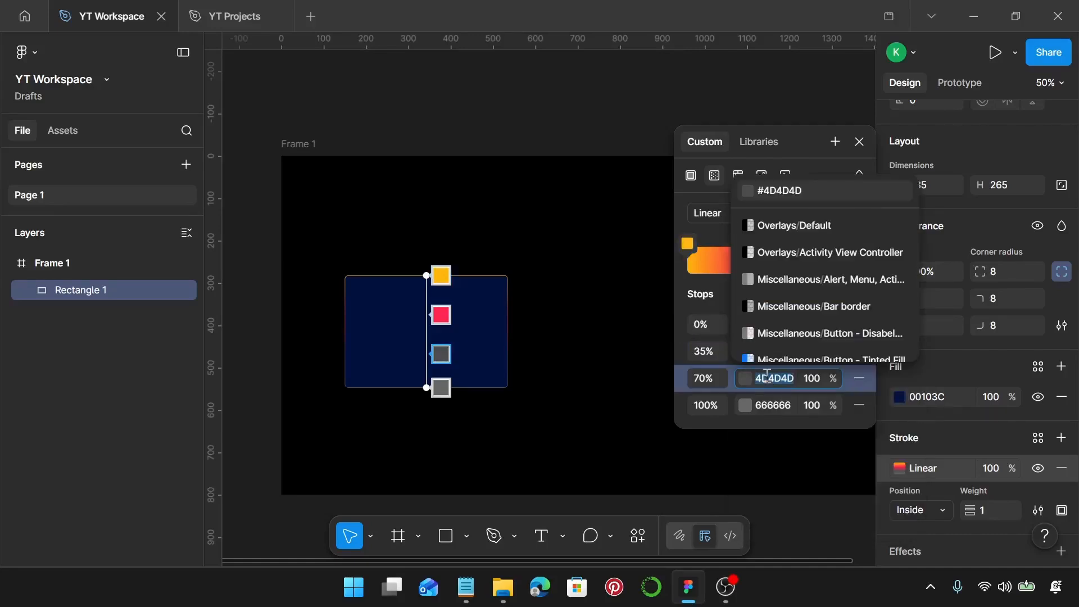
pyautogui.hotkey('ctrl', 'v')
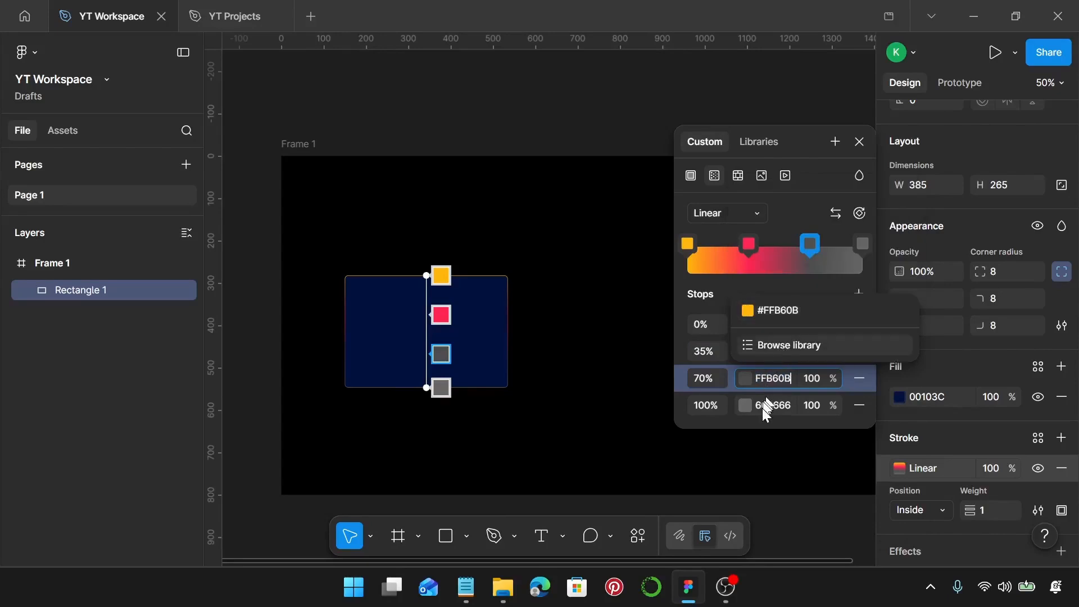
pyautogui.click(767, 405)
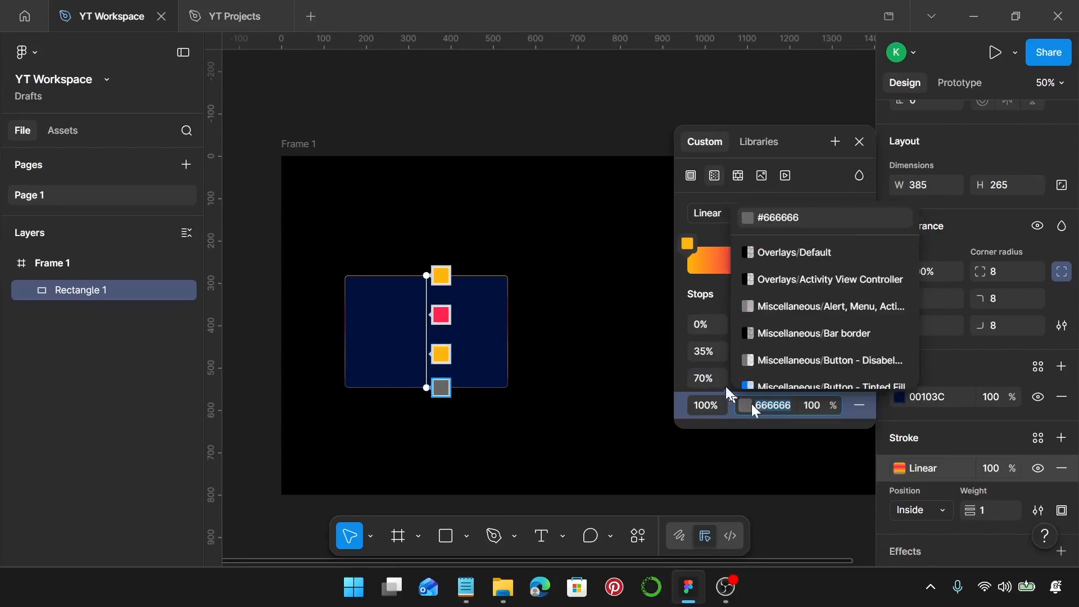
pyautogui.press('Escape')
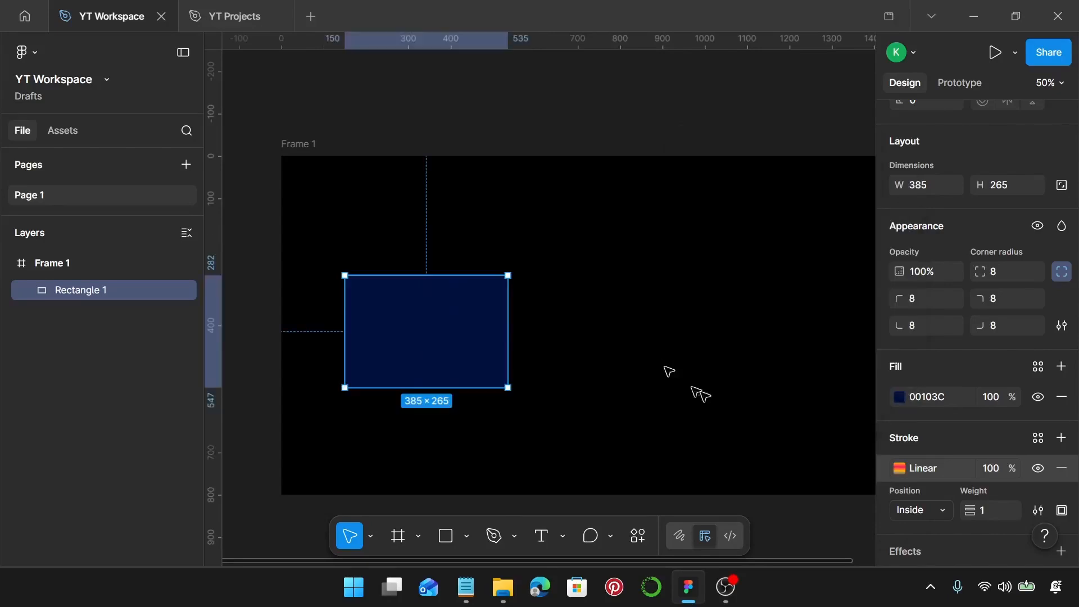
# Set the 100% gradient stop colour to FF2553 by copying it from the 35% stop.
pyautogui.click(898, 469)
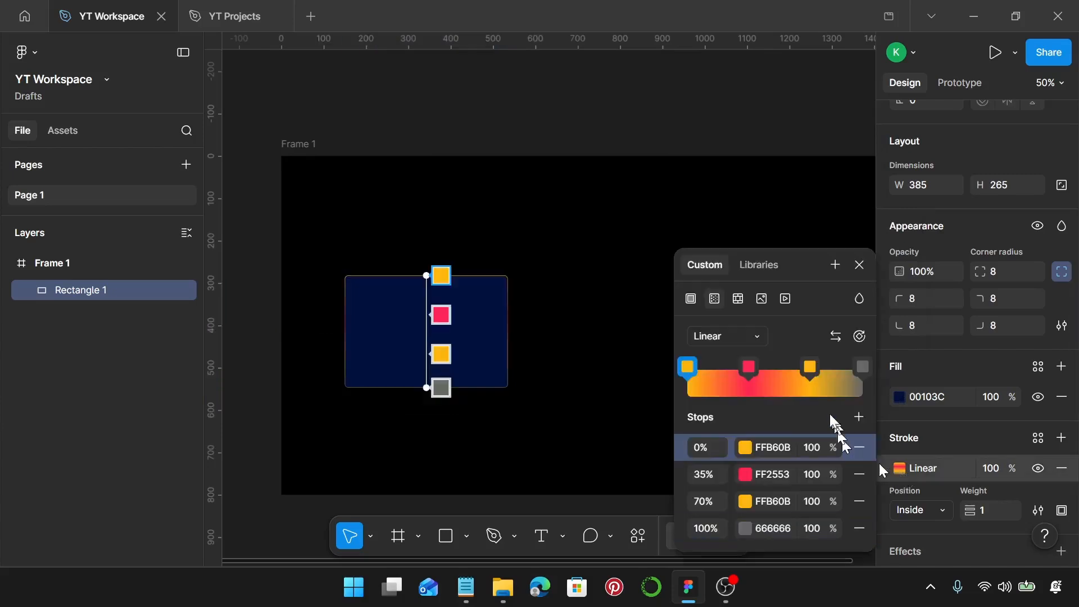
pyautogui.click(781, 475)
pyautogui.hotkey('ctrl', 'c')
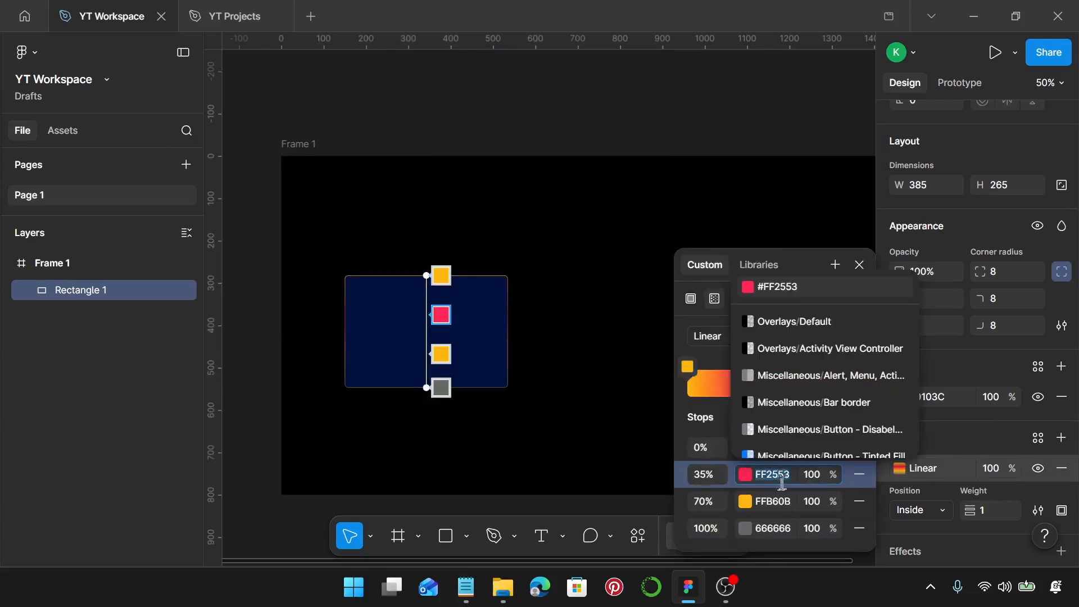
pyautogui.click(781, 523)
pyautogui.hotkey('ctrl', 'v')
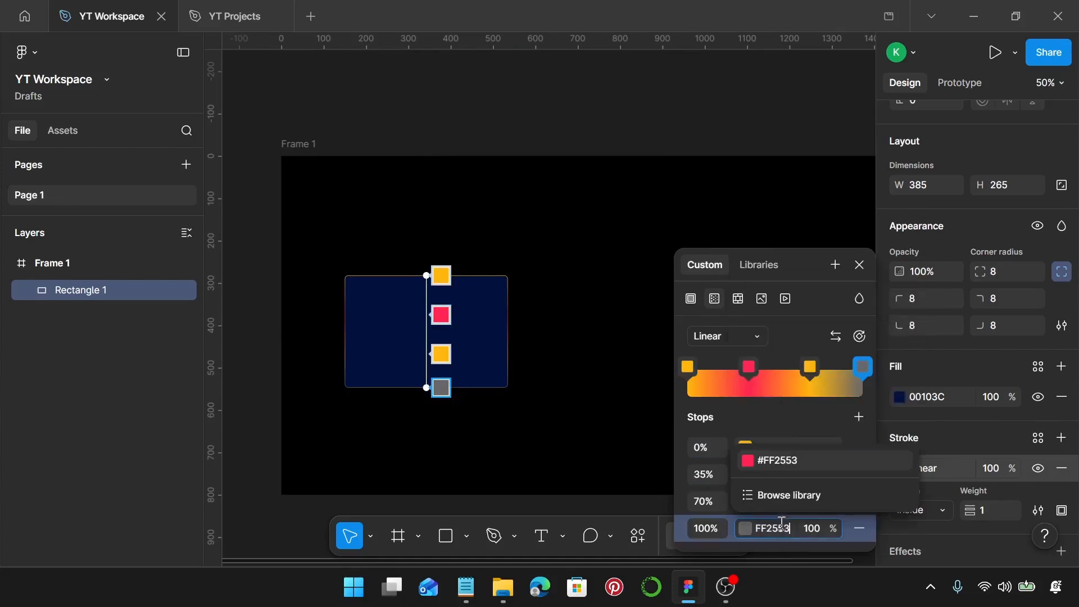
pyautogui.press('Return')
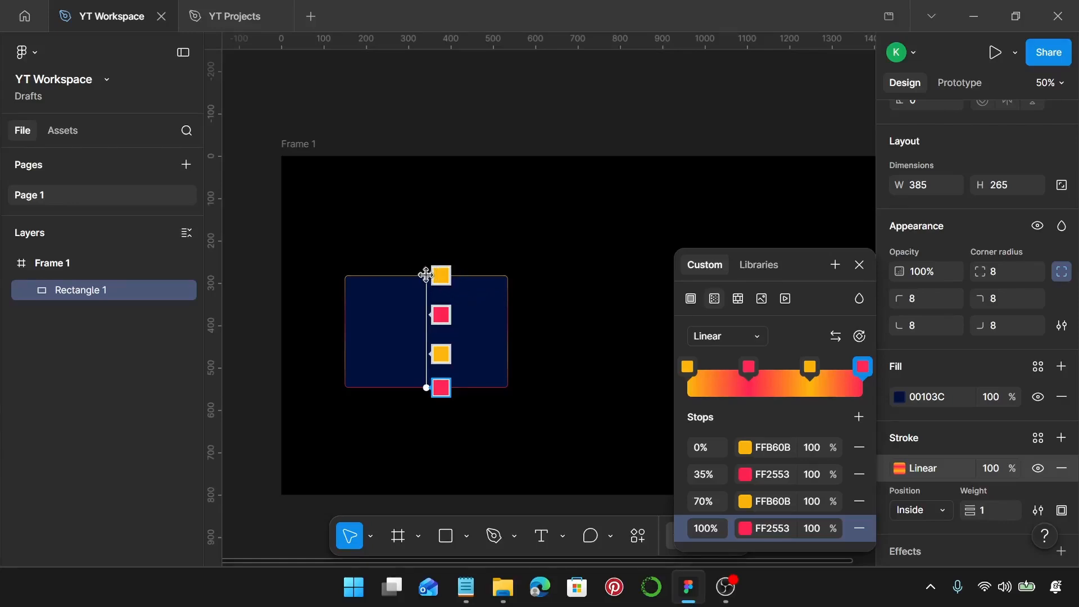
# Rotate the stroke gradient to run diagonally at about 40° from the card's bottom-left to top-right corner.
pyautogui.scroll(3, 425, 285)
pyautogui.moveTo(426, 270); pyautogui.dragTo(509, 278)
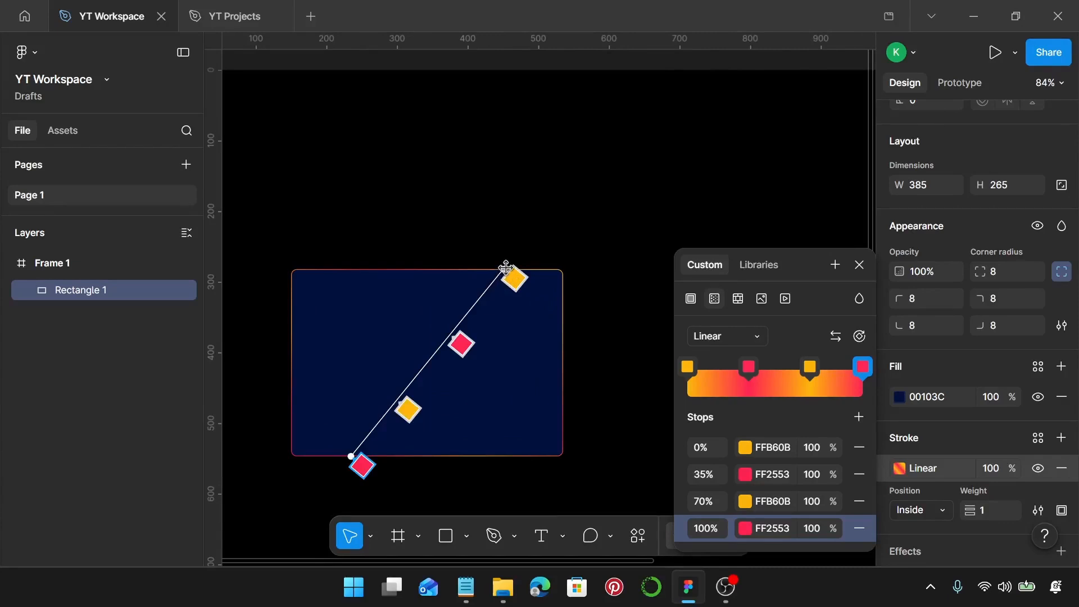
pyautogui.moveTo(497, 263); pyautogui.dragTo(496, 262)
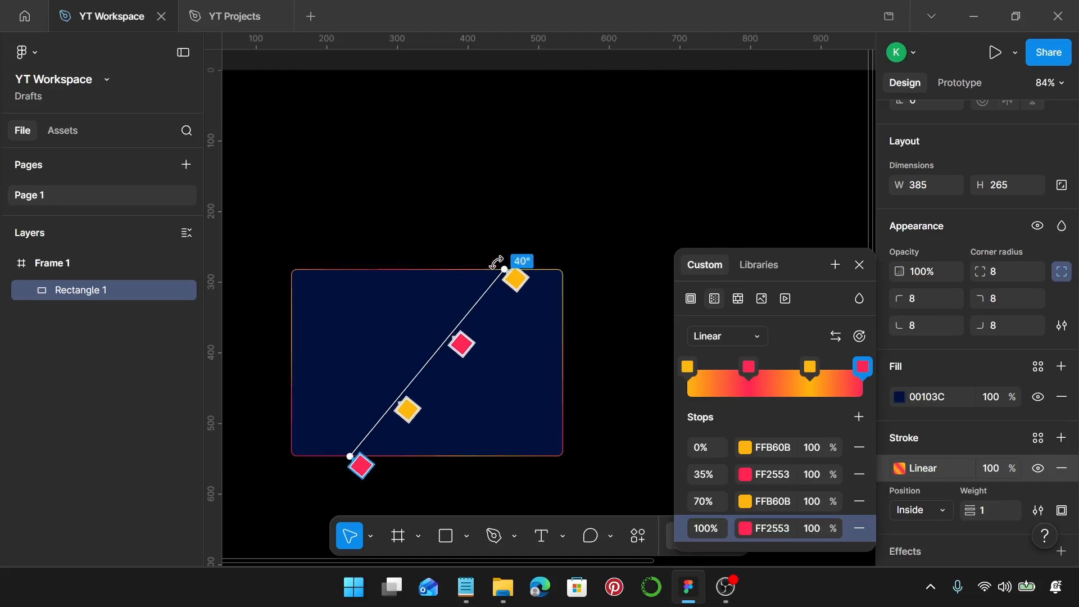
pyautogui.moveTo(496, 263); pyautogui.dragTo(498, 262)
pyautogui.press('Escape')
pyautogui.click(613, 337)
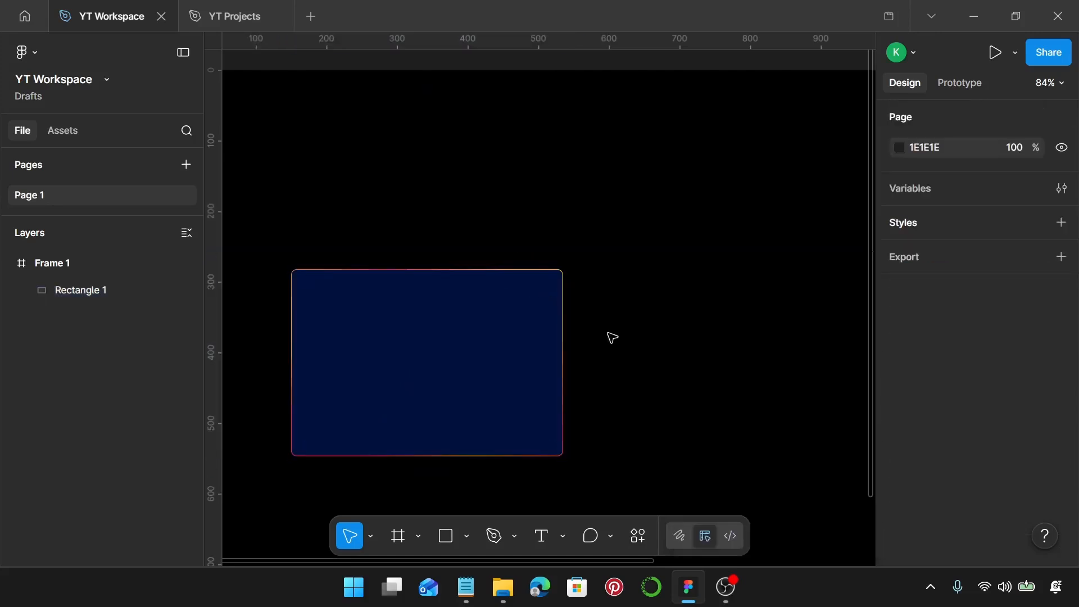
# Add a drop shadow effect to the rectangle and set its X offset to 8.
pyautogui.click(542, 341)
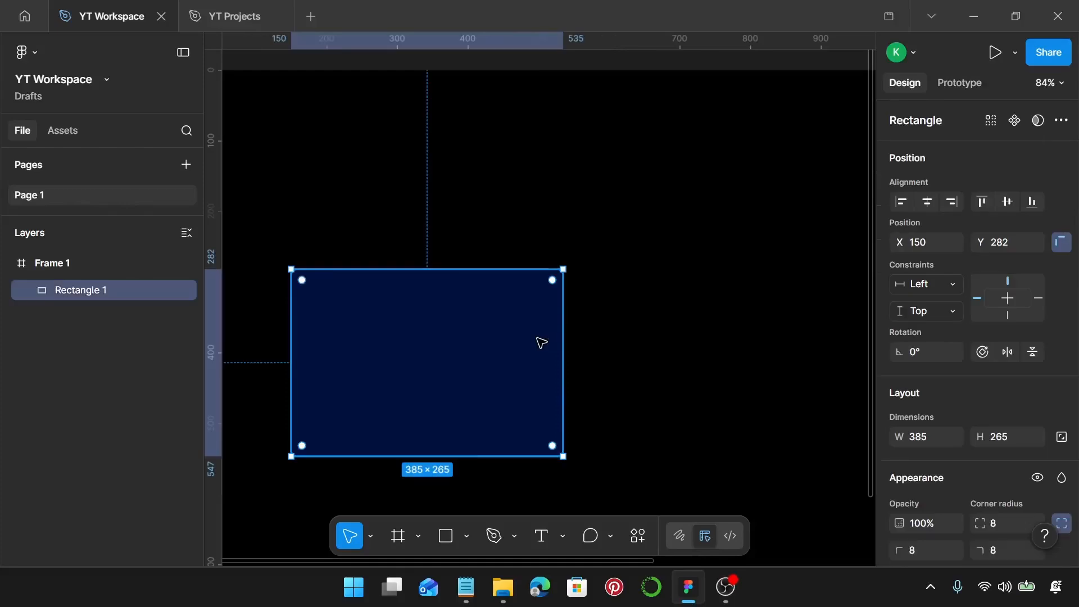
pyautogui.scroll(-5, 967, 419)
pyautogui.scroll(-1, 966, 418)
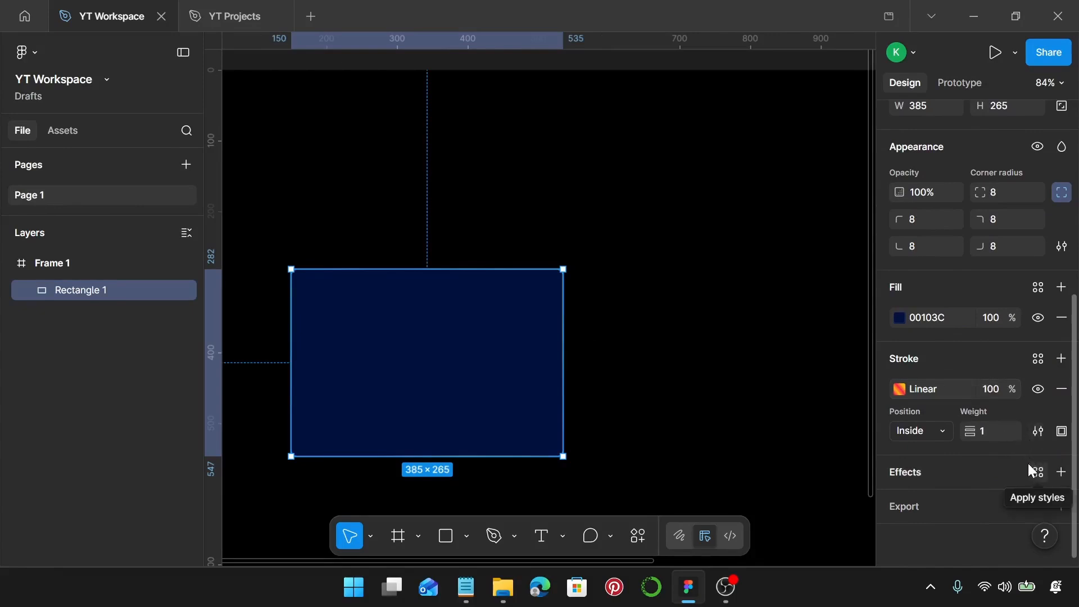
pyautogui.click(1061, 472)
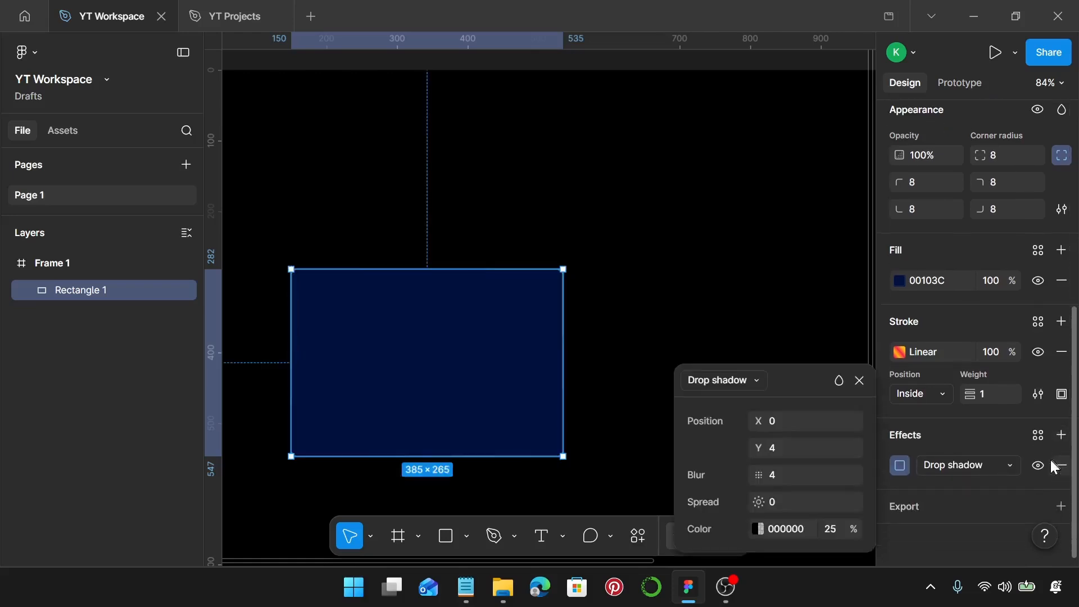
pyautogui.click(808, 424)
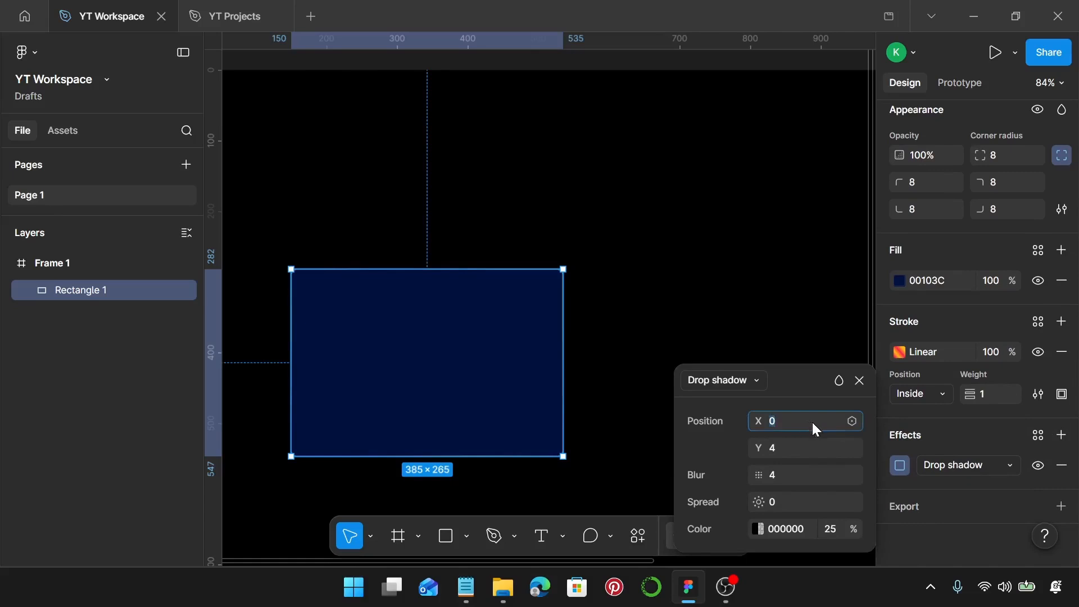
pyautogui.write('8')
pyautogui.press('Return')
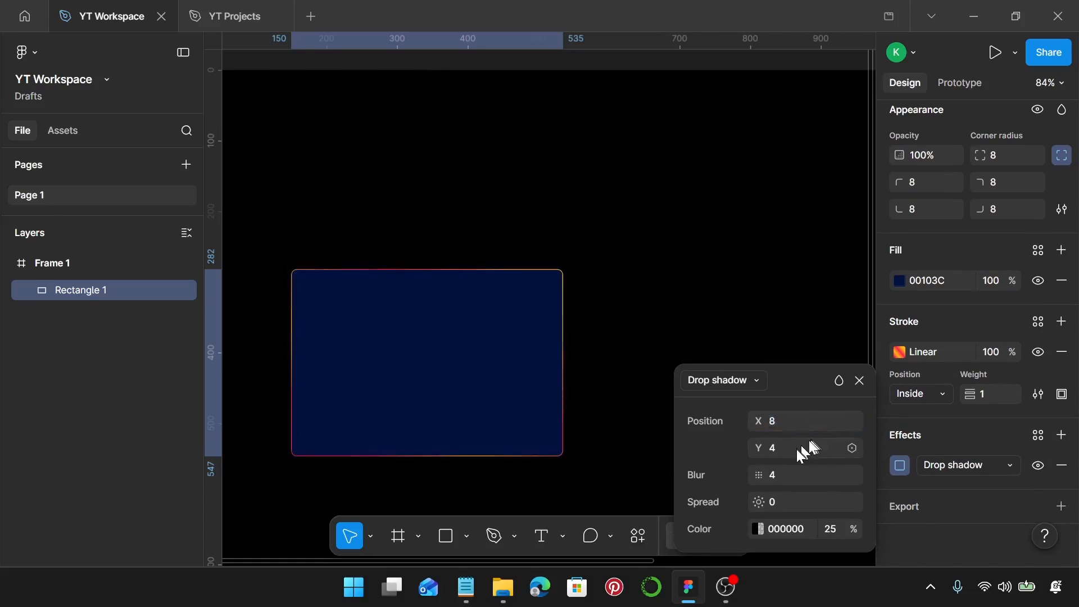
# Set the drop shadow's Y offset to 8 and blur to 25.
pyautogui.click(801, 450)
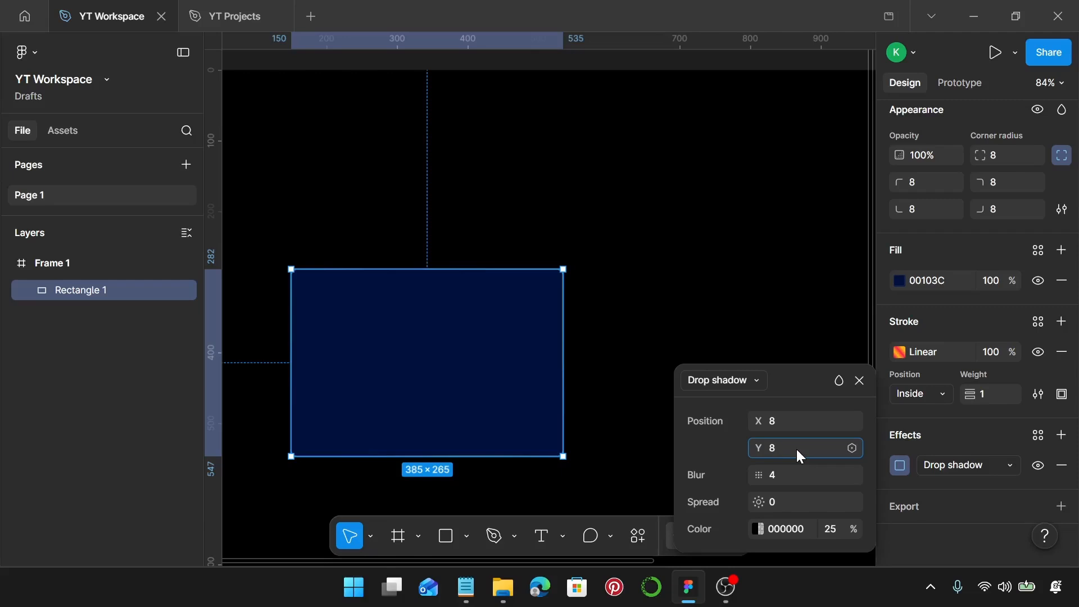
pyautogui.press('Return')
pyautogui.click(807, 478)
pyautogui.write('25')
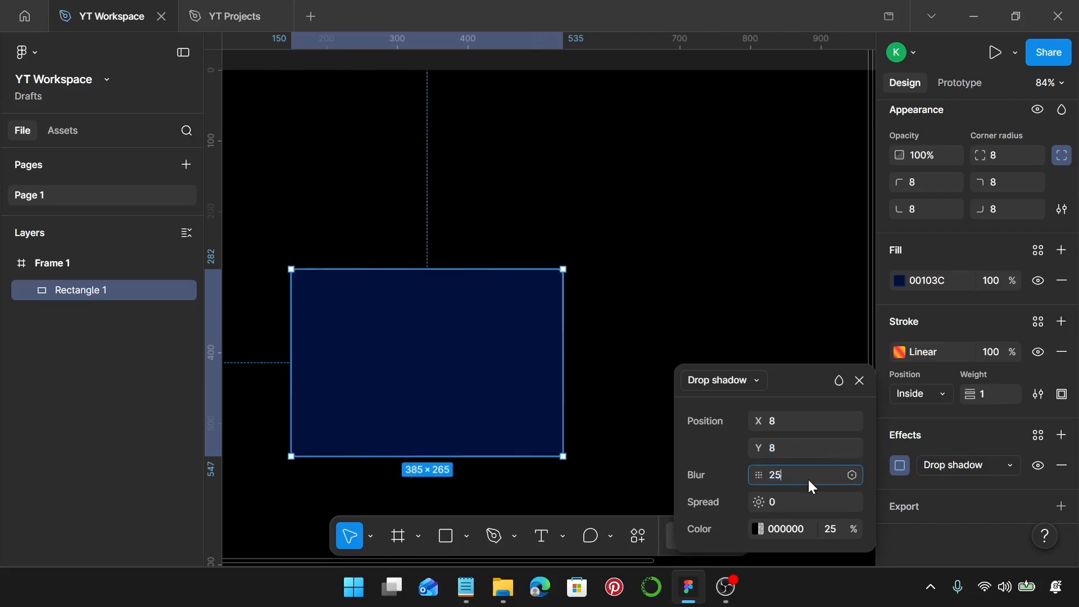
pyautogui.press('Return')
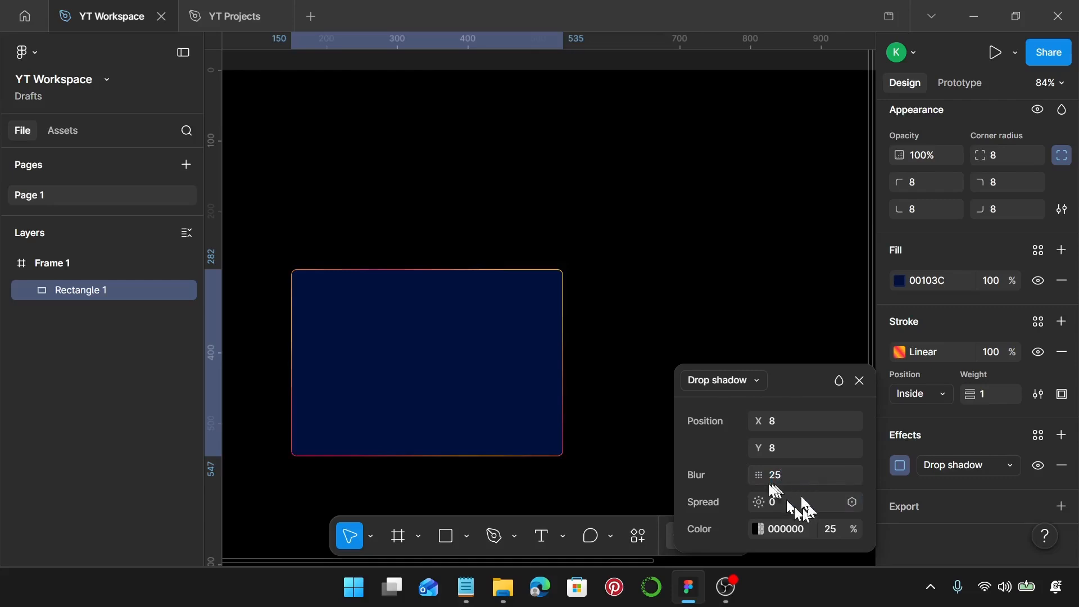
# Set the drop shadow colour to FFB60B at 40% opacity.
pyautogui.click(794, 531)
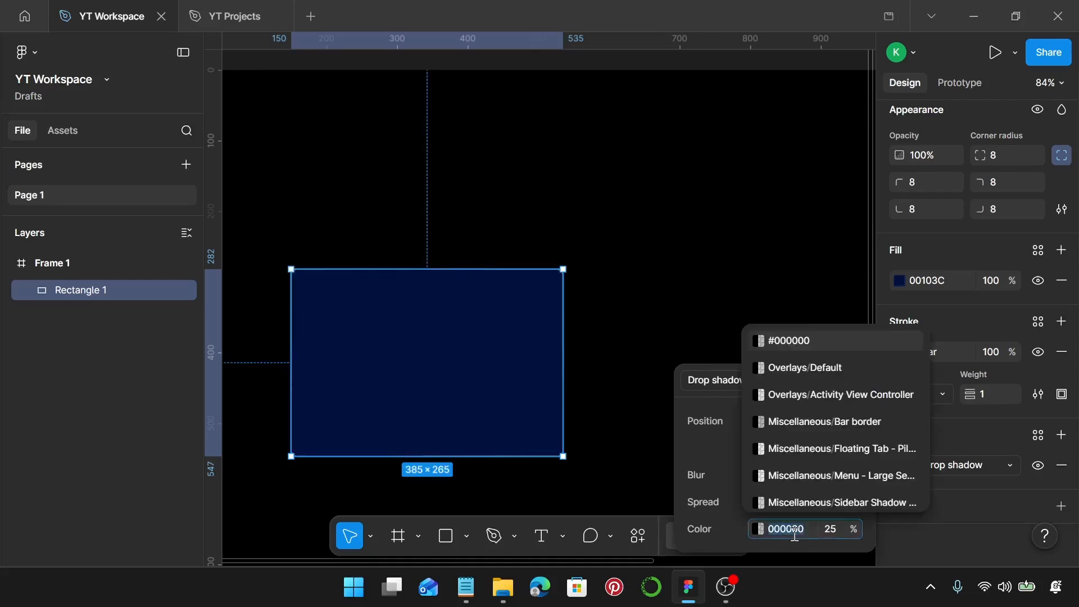
pyautogui.write('ff')
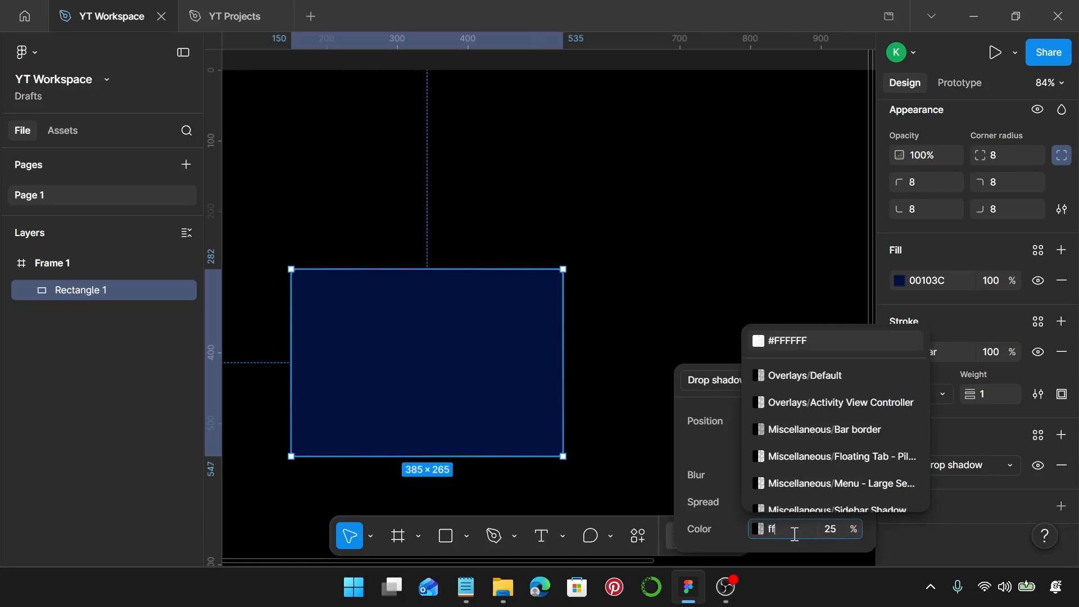
pyautogui.write('b')
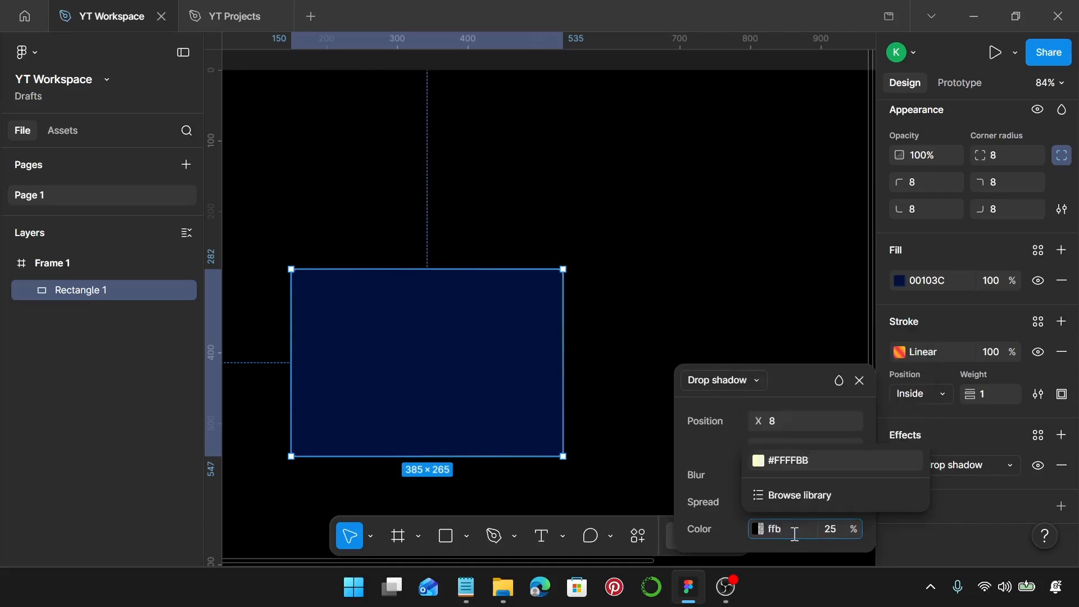
pyautogui.write('6C')
pyautogui.write('b')
pyautogui.press('Return')
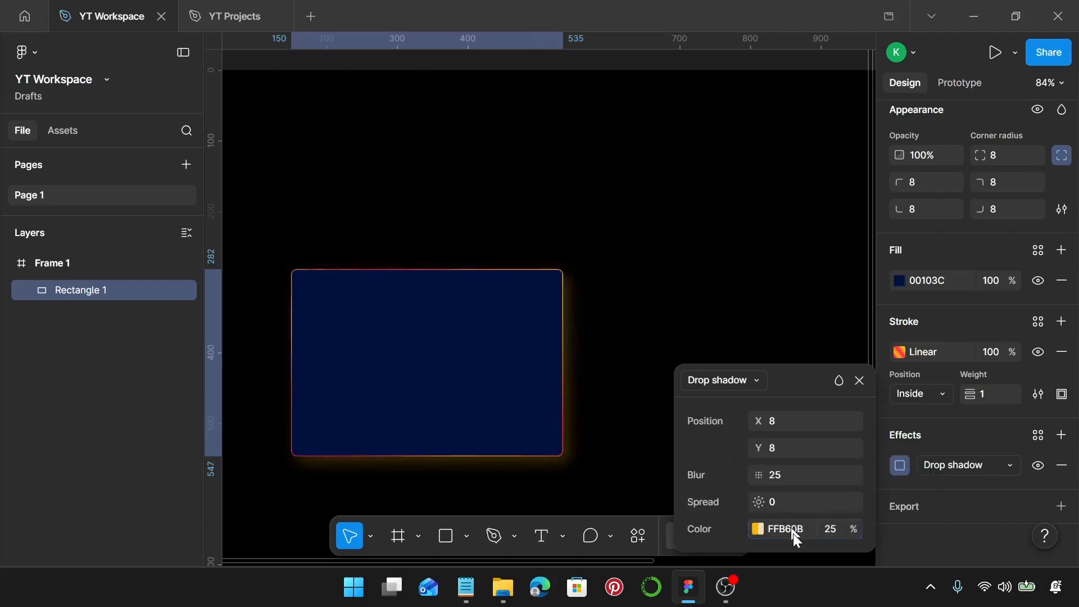
pyautogui.click(836, 534)
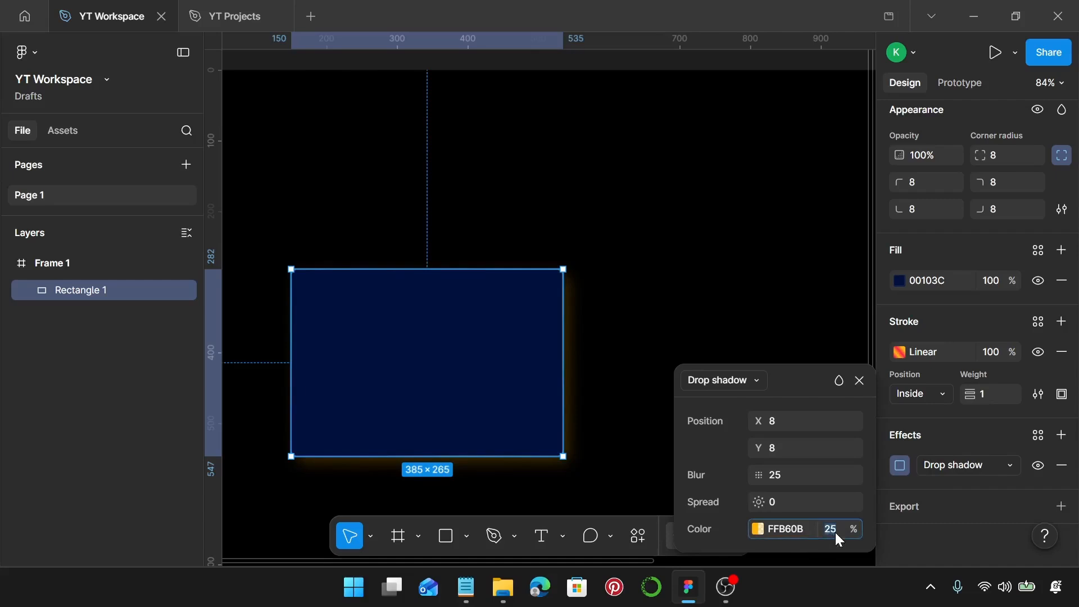
pyautogui.press('Return')
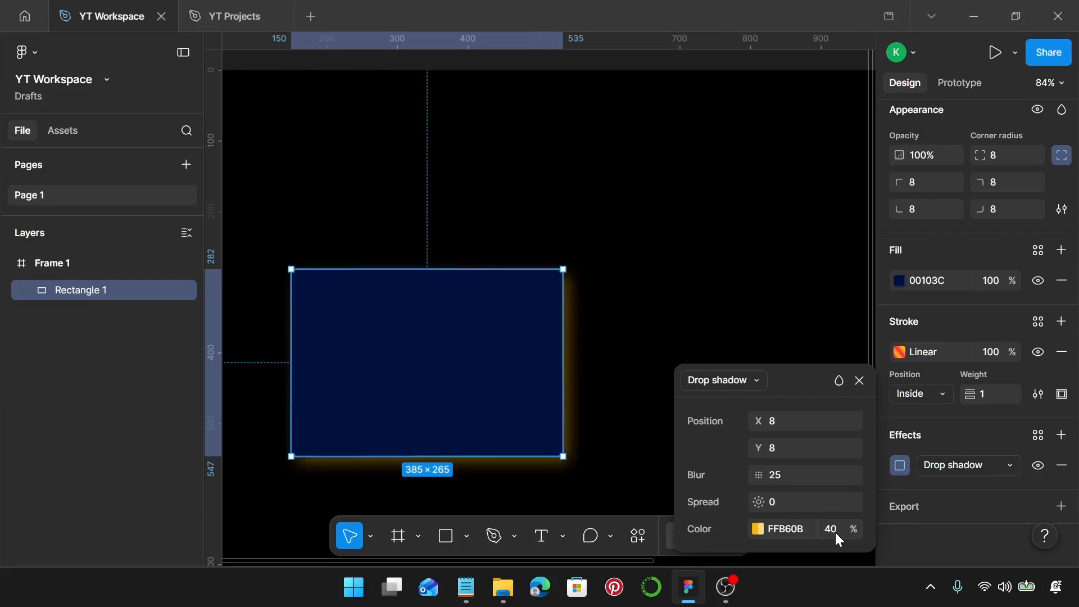
pyautogui.click(634, 393)
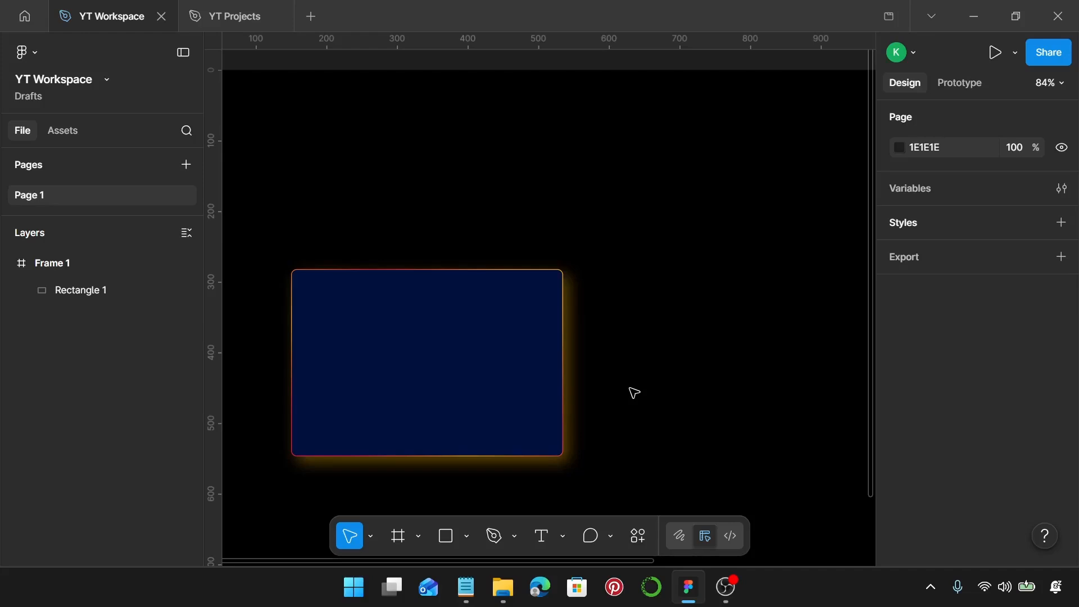
# Draw a 100 × 100 circle at the card's top-left corner and paste the rectangle's properties onto it.
pyautogui.press('o')
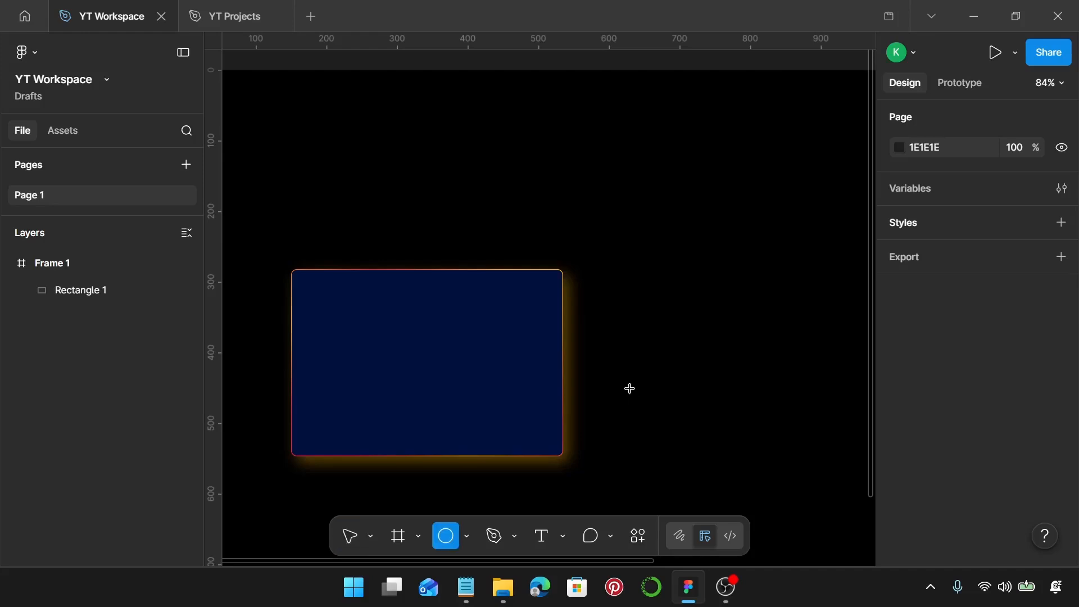
pyautogui.click(283, 298)
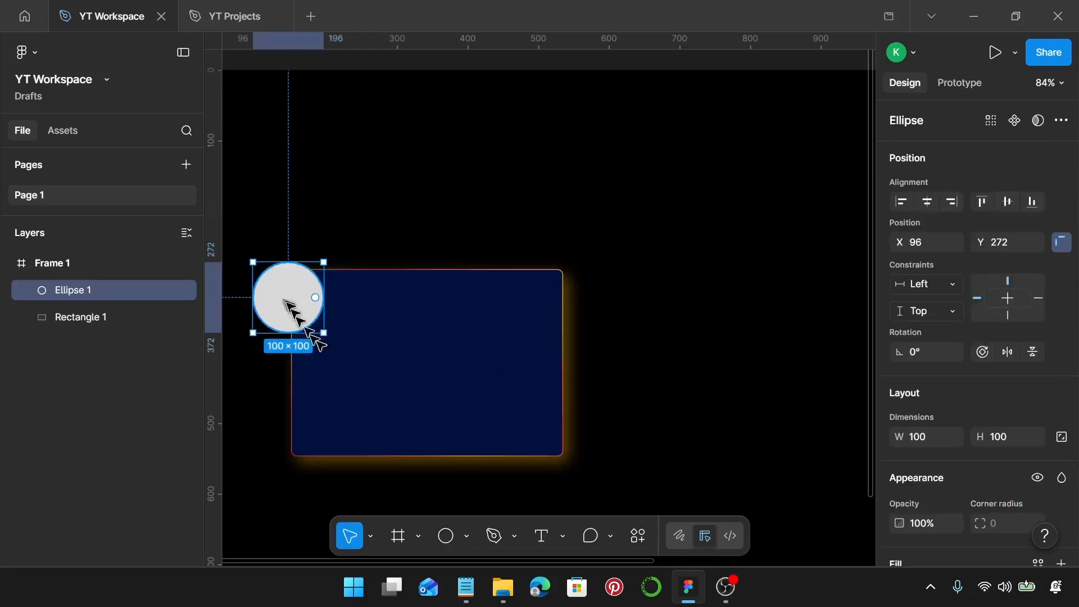
pyautogui.click(456, 372)
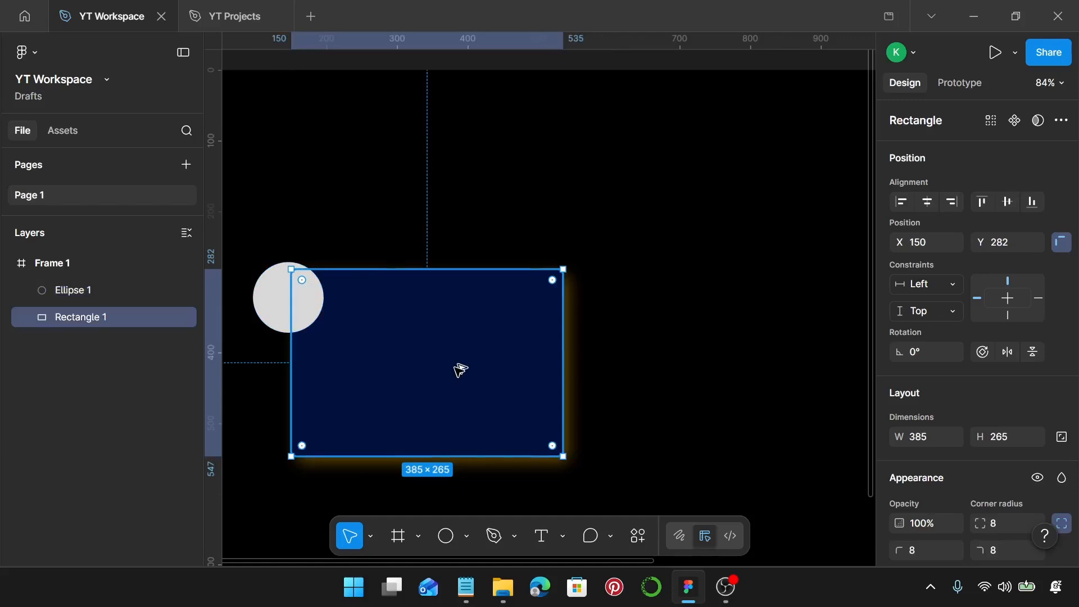
pyautogui.hotkey('ctrl', 'alt', 'c')
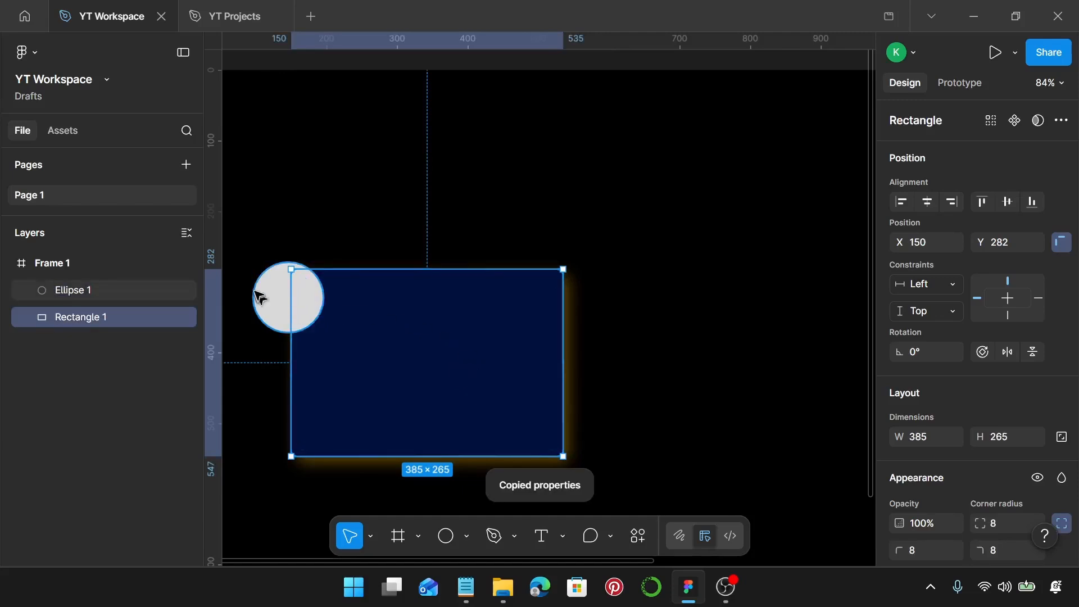
pyautogui.click(273, 304)
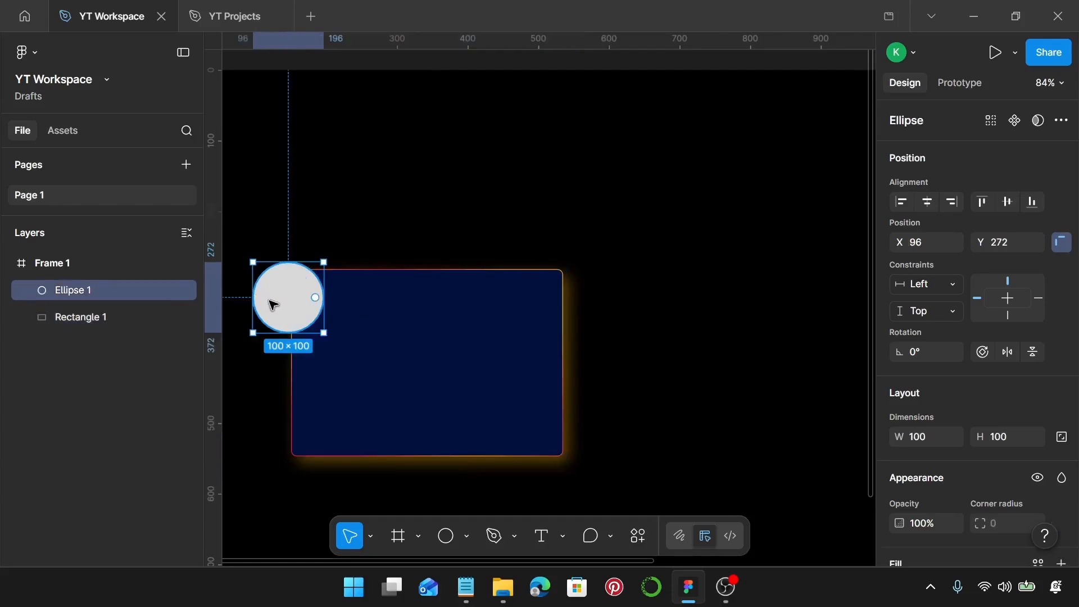
pyautogui.hotkey('ctrl', 'alt', 'v')
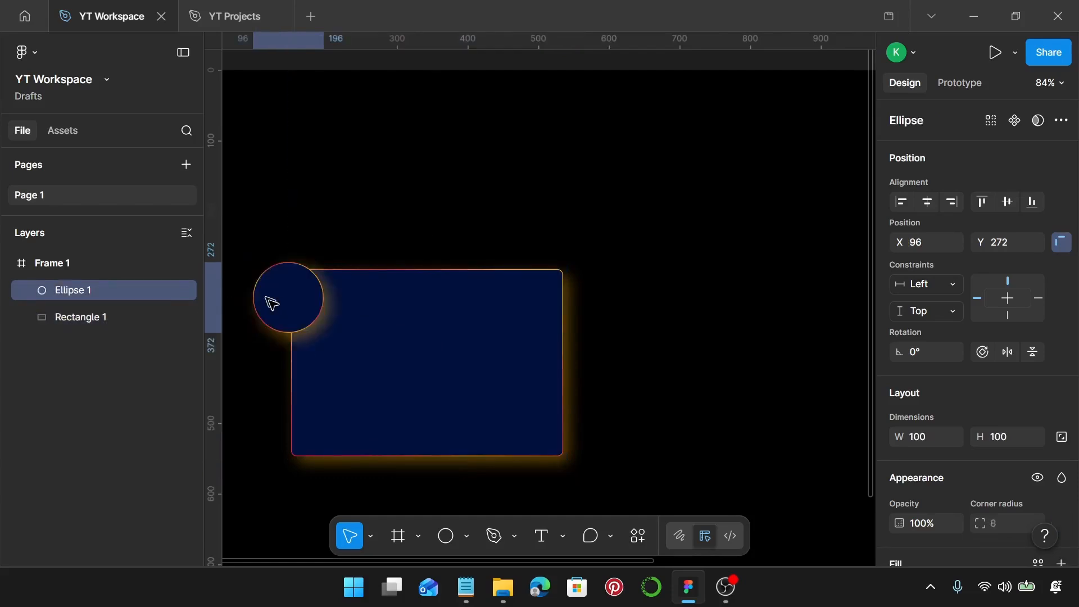
# Resize the circle to 60 × 60.
pyautogui.click(927, 442)
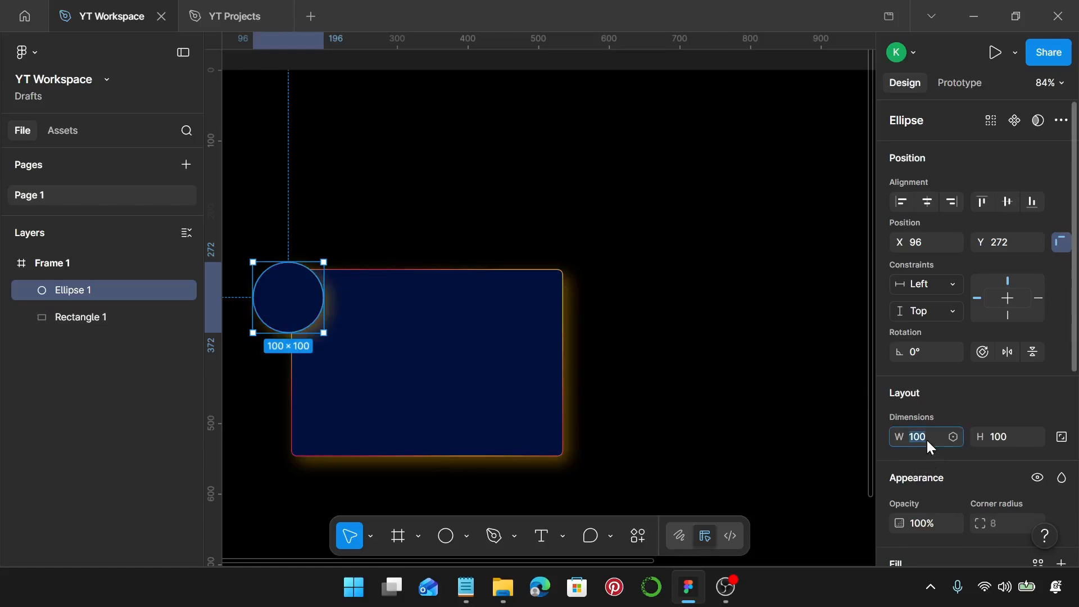
pyautogui.write('50')
pyautogui.press('Return')
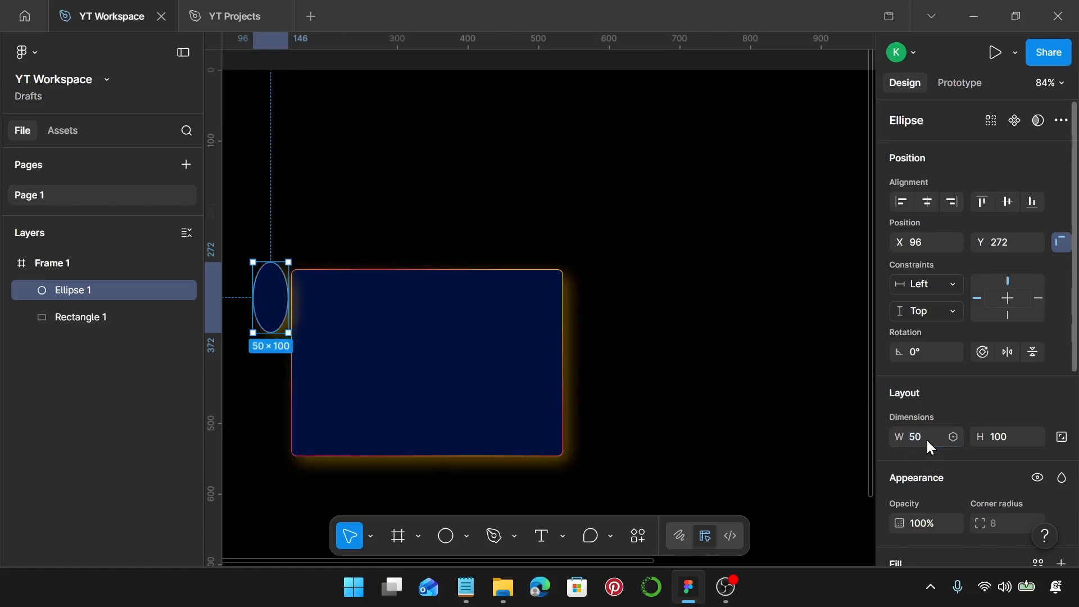
pyautogui.click(999, 436)
pyautogui.write('60')
pyautogui.press('Return')
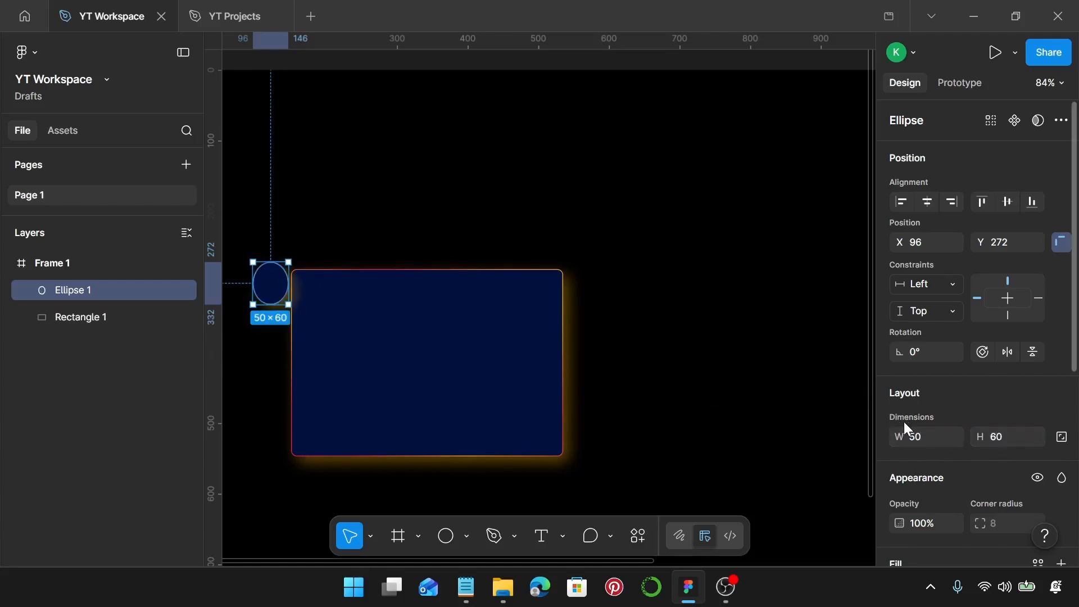
pyautogui.click(927, 444)
pyautogui.write('60')
pyautogui.press('Return')
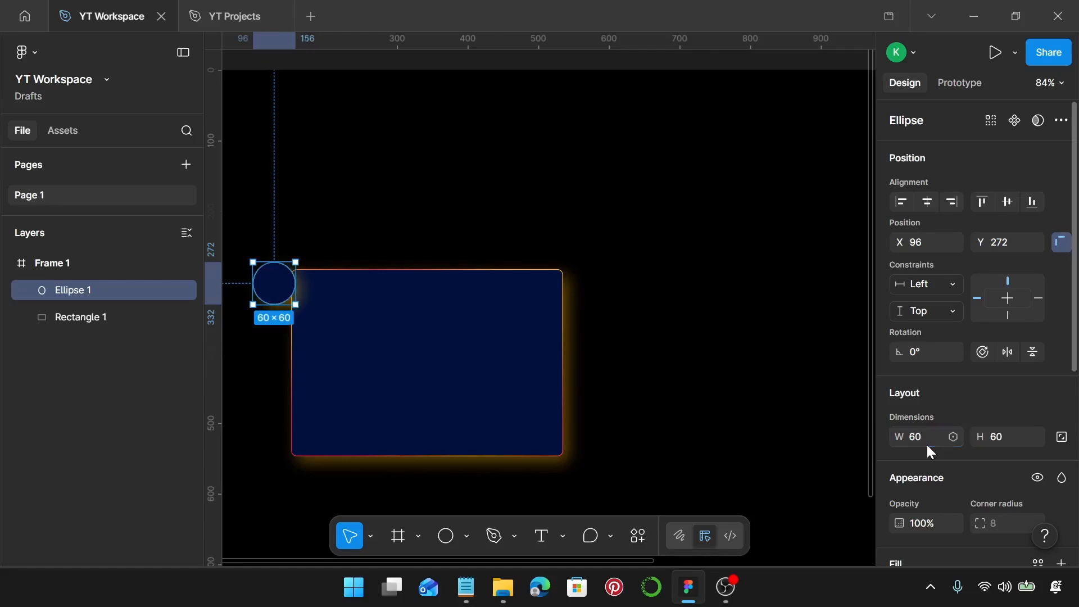
# Nudge the circle to X 106 so it sits on the card's top-left corner.
pyautogui.scroll(3, 384, 383)
pyautogui.hscroll(-4, 384, 384)
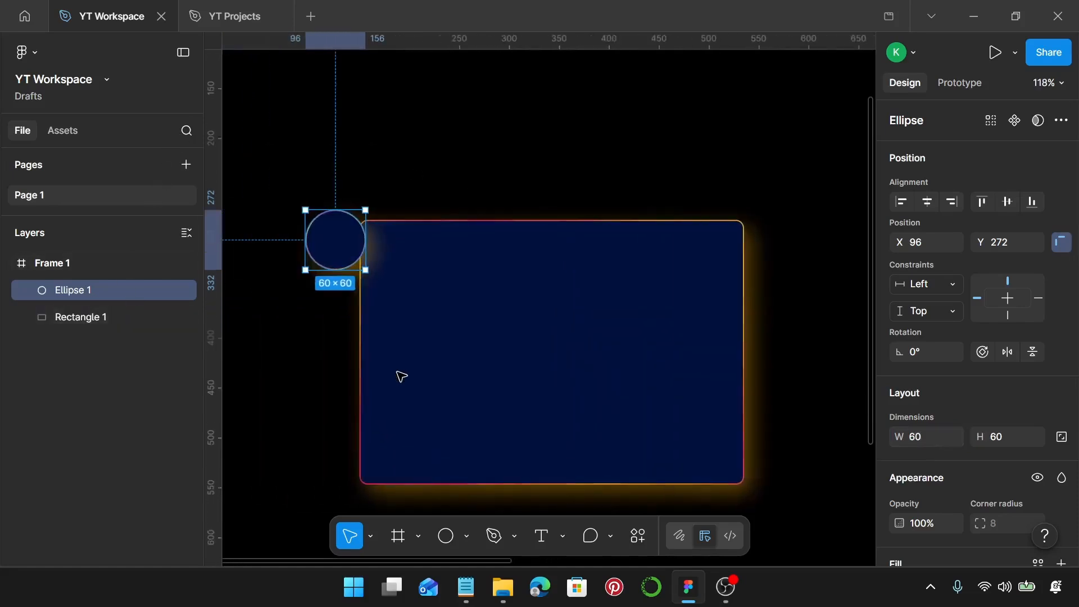
pyautogui.moveTo(358, 248)
pyautogui.mouseDown()
pyautogui.moveTo(365, 267)
pyautogui.moveTo(370, 248)
pyautogui.mouseUp()
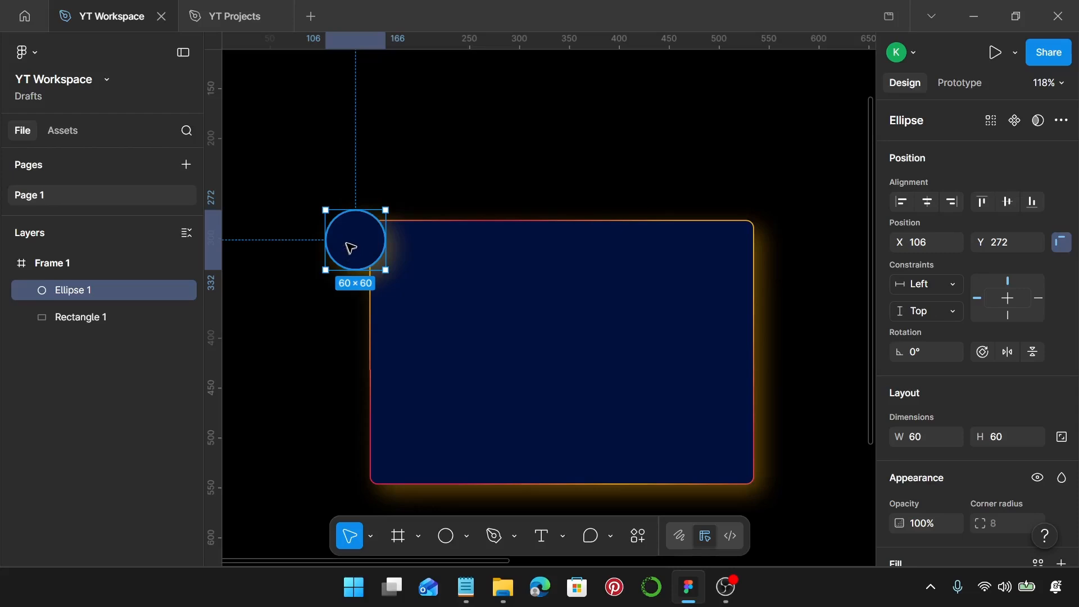
# Duplicate the circle onto the card's bottom-right corner, resize the copy to 40 × 40, and nudge it onto the edge.
pyautogui.moveTo(352, 244); pyautogui.dragTo(759, 437)
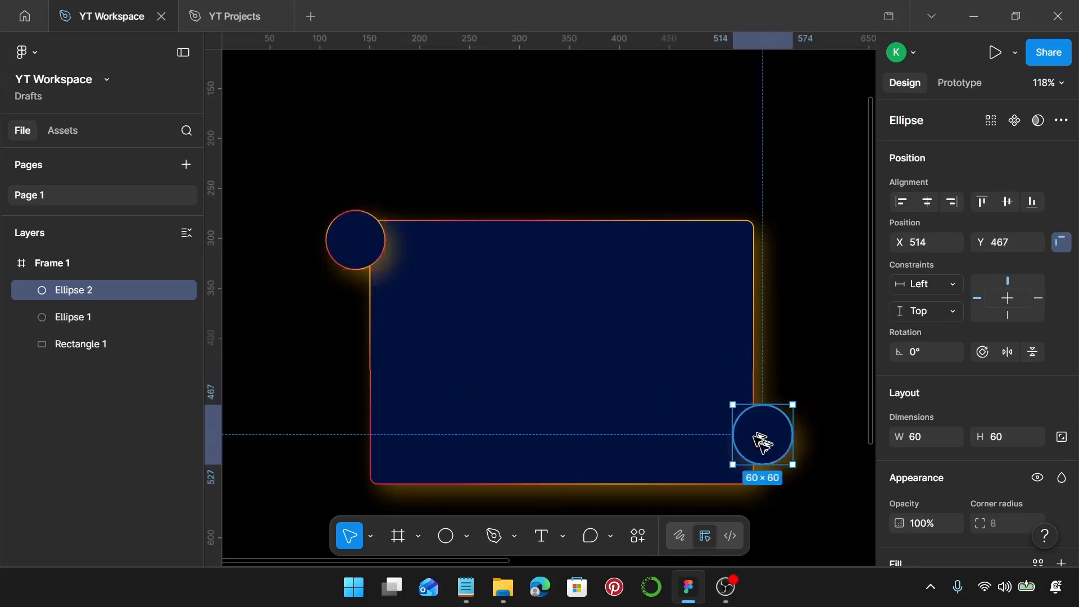
pyautogui.click(920, 444)
pyautogui.write('40')
pyautogui.press('Return')
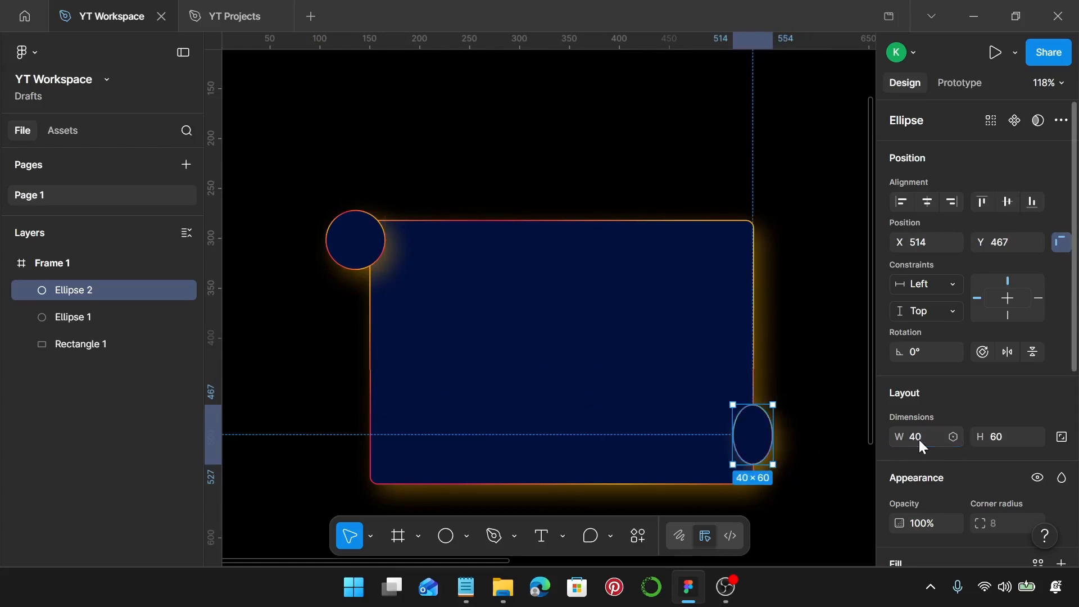
pyautogui.click(1002, 445)
pyautogui.write('40')
pyautogui.press('Return')
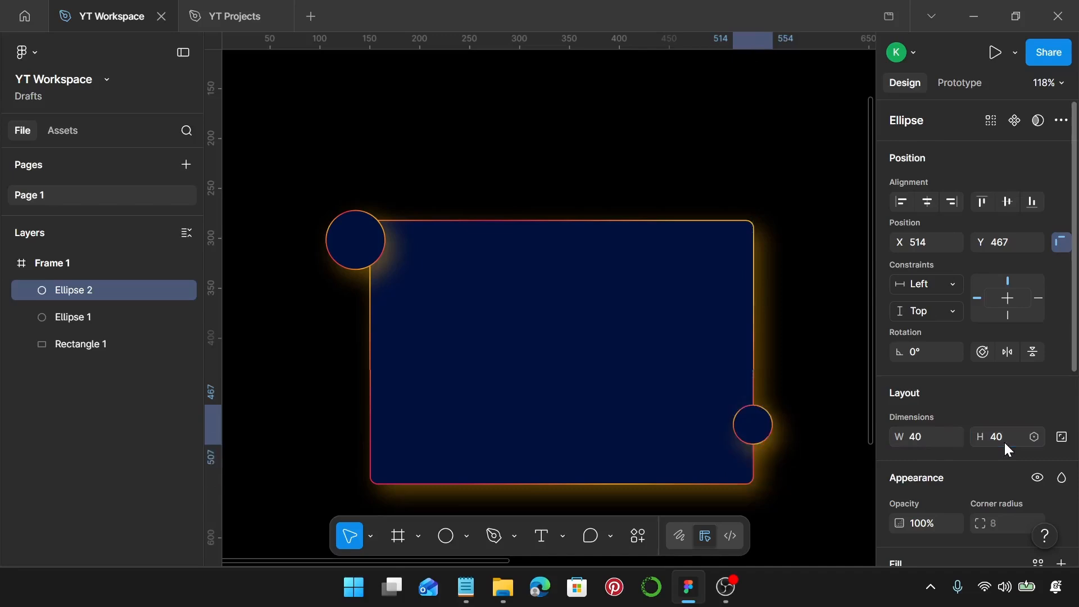
pyautogui.moveTo(749, 426); pyautogui.dragTo(759, 436)
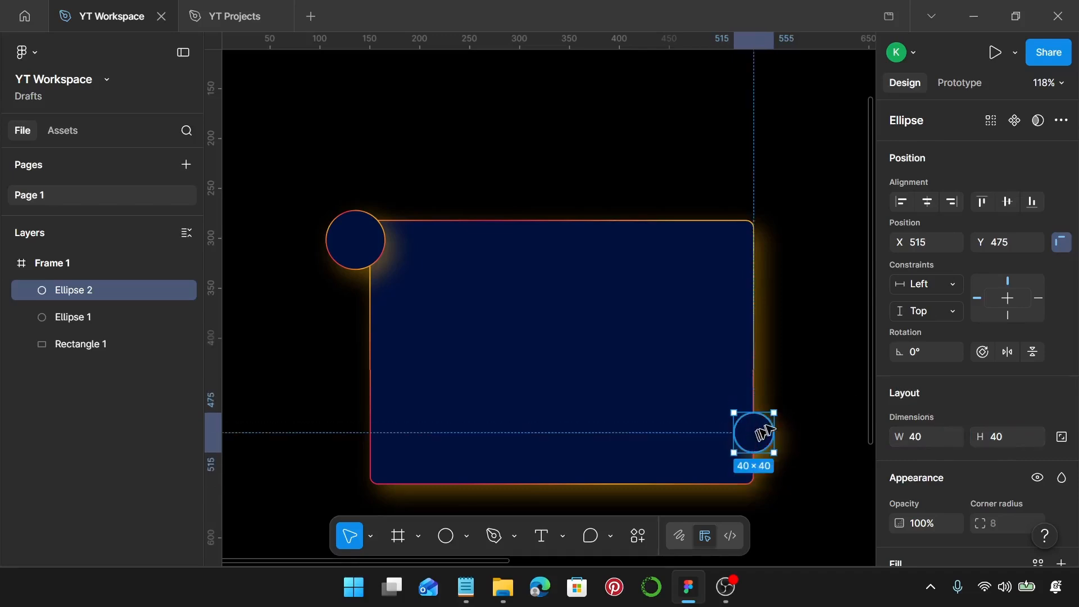
pyautogui.click(794, 409)
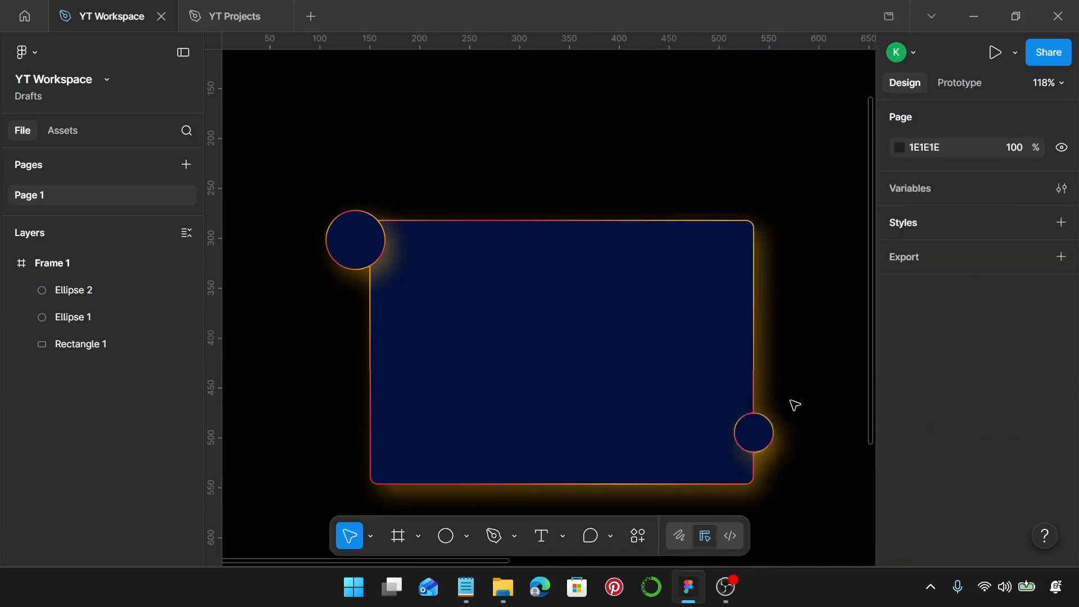
# Copy the first testimonial sentence from the notes file in Notepad.
pyautogui.click(474, 571)
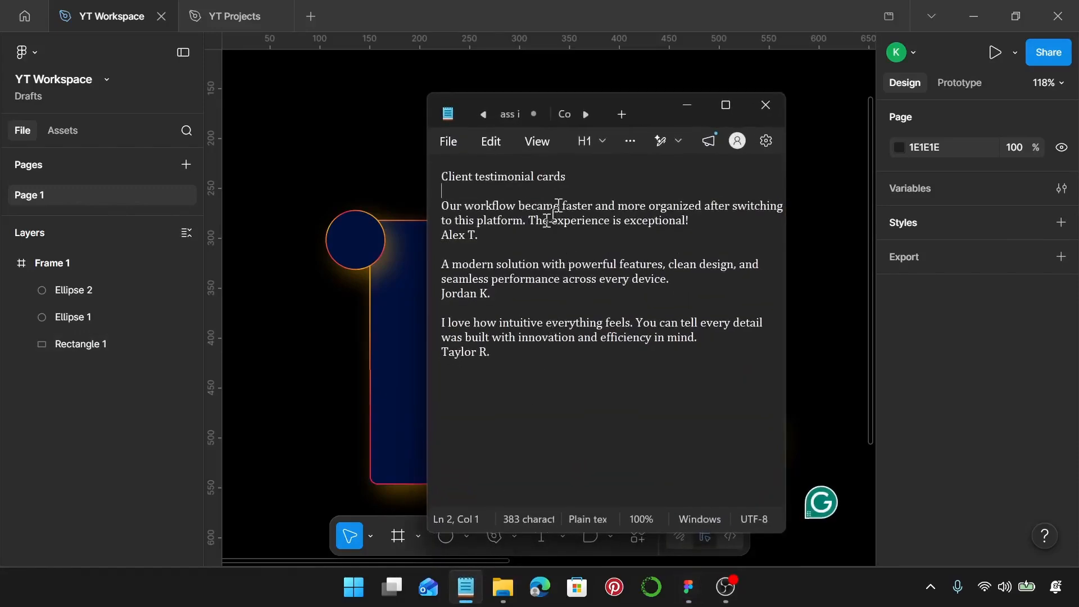
pyautogui.moveTo(689, 221); pyautogui.dragTo(452, 209)
pyautogui.hotkey('ctrl', 'c')
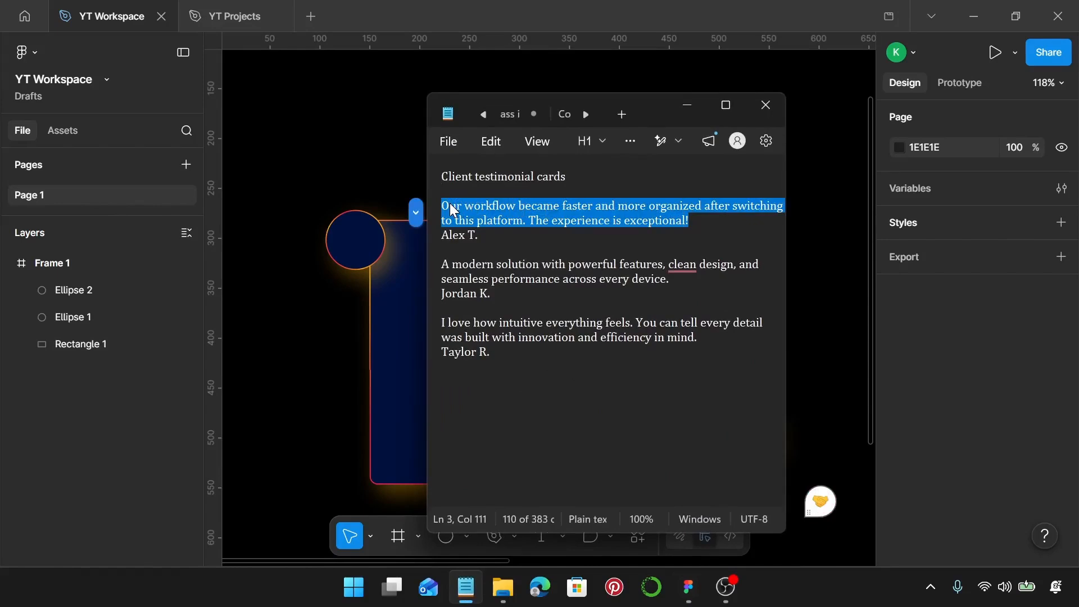
pyautogui.click(686, 105)
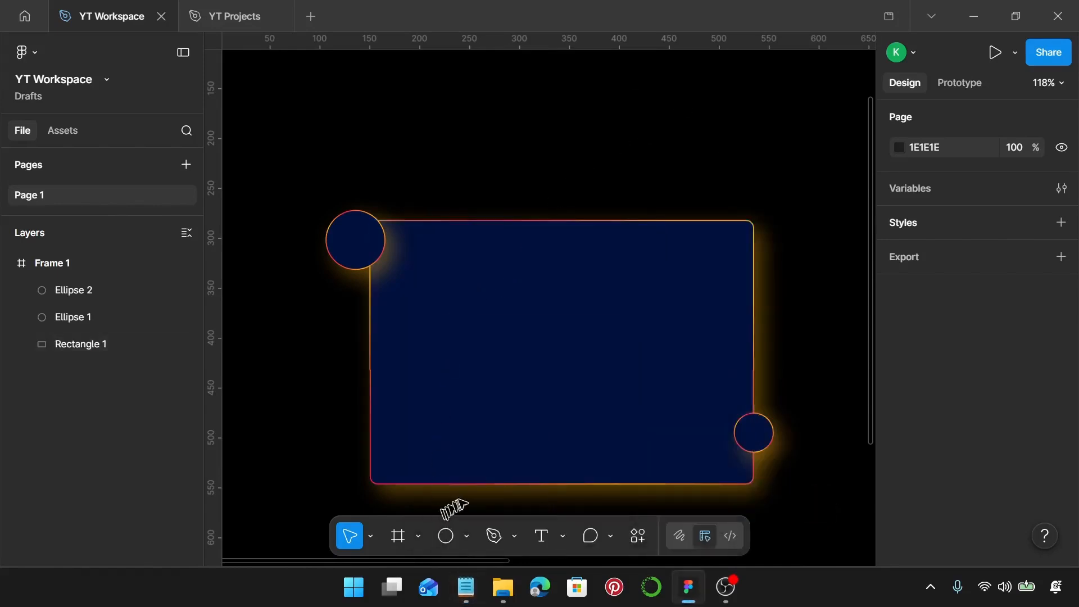
# Create a text box about 211 × 66 inside the card and paste the first testimonial into it.
pyautogui.press('t')
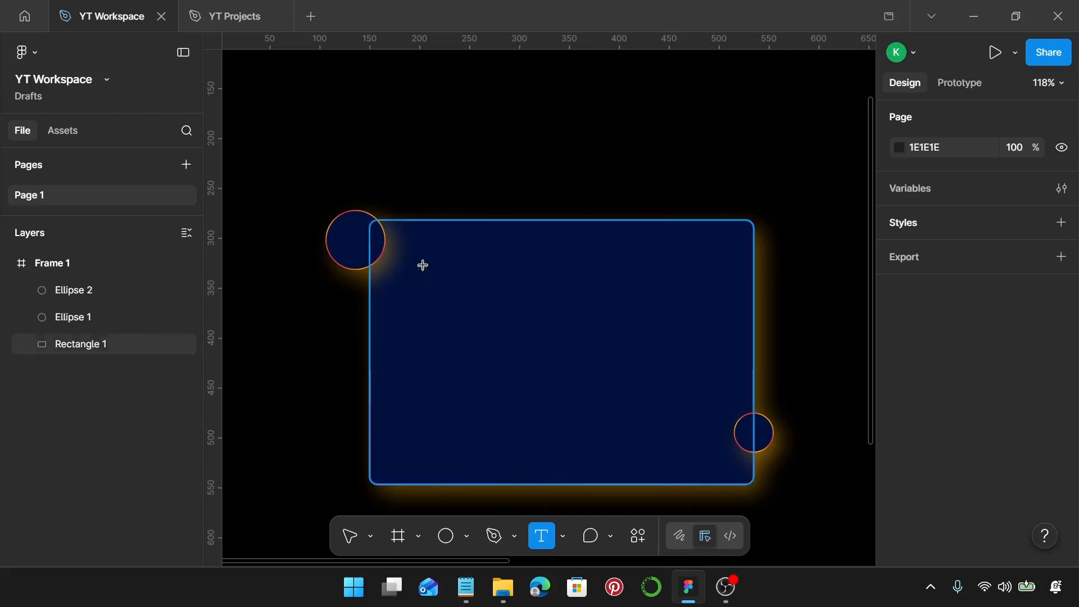
pyautogui.moveTo(423, 265); pyautogui.dragTo(635, 332)
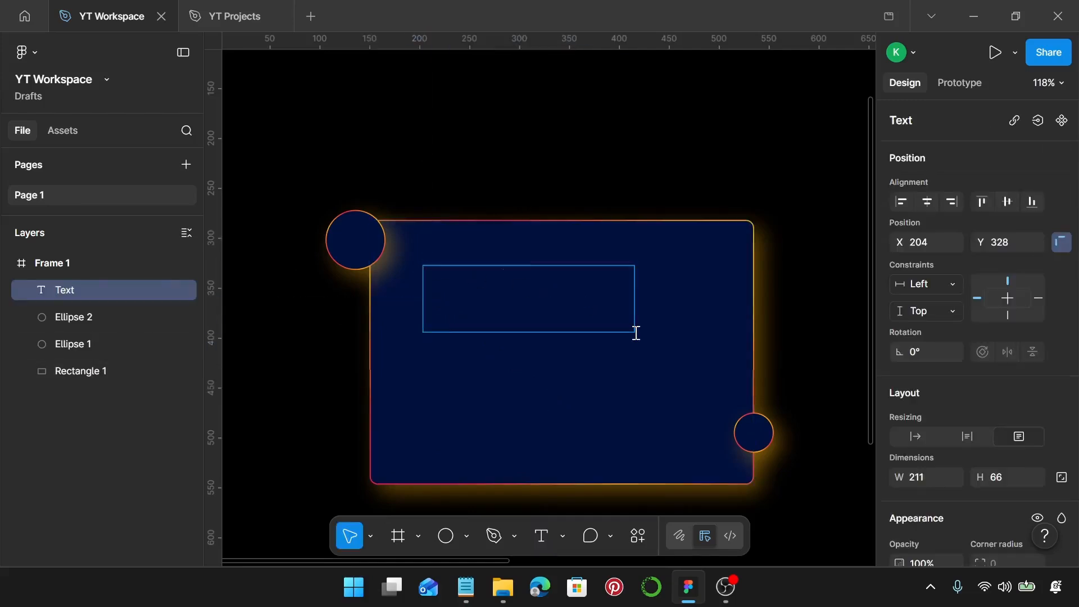
pyautogui.hotkey('ctrl', 'v')
pyautogui.press('Escape')
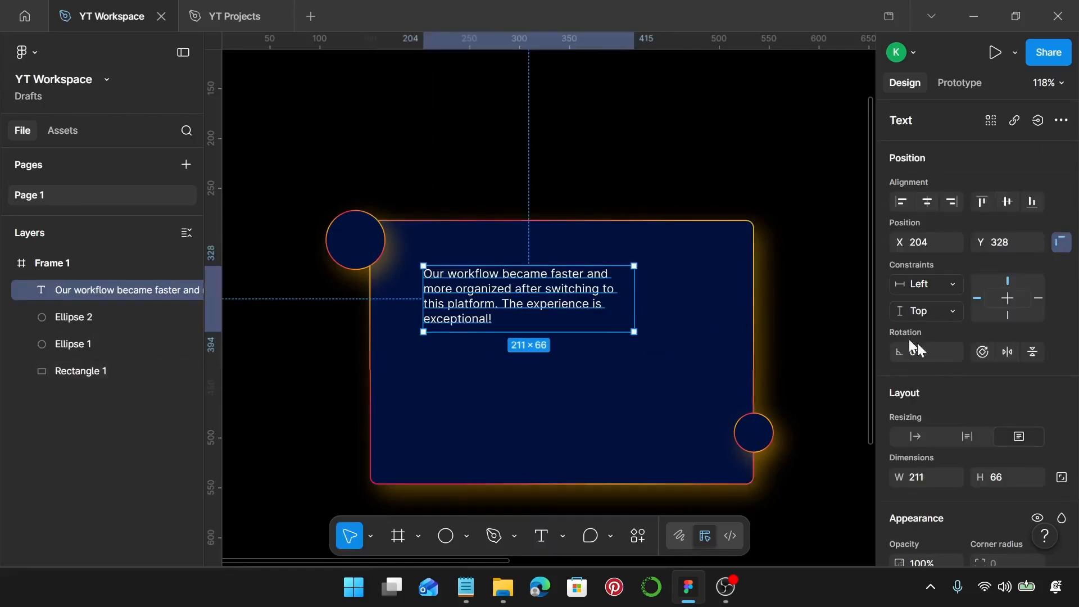
# Change the testimonial text's font to Lato.
pyautogui.scroll(-5, 986, 416)
pyautogui.scroll(-1, 973, 420)
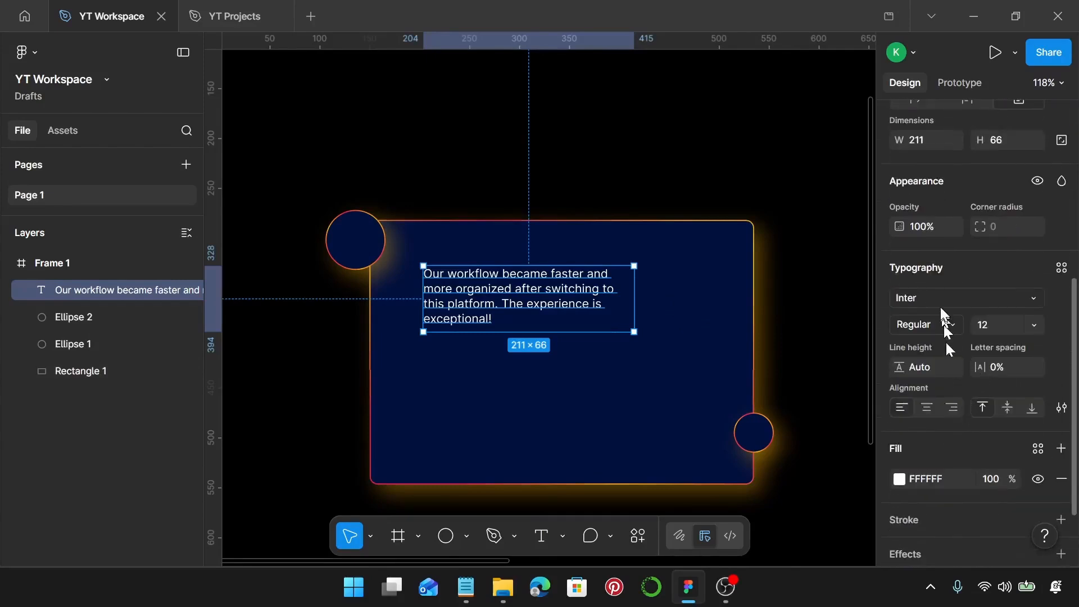
pyautogui.click(940, 298)
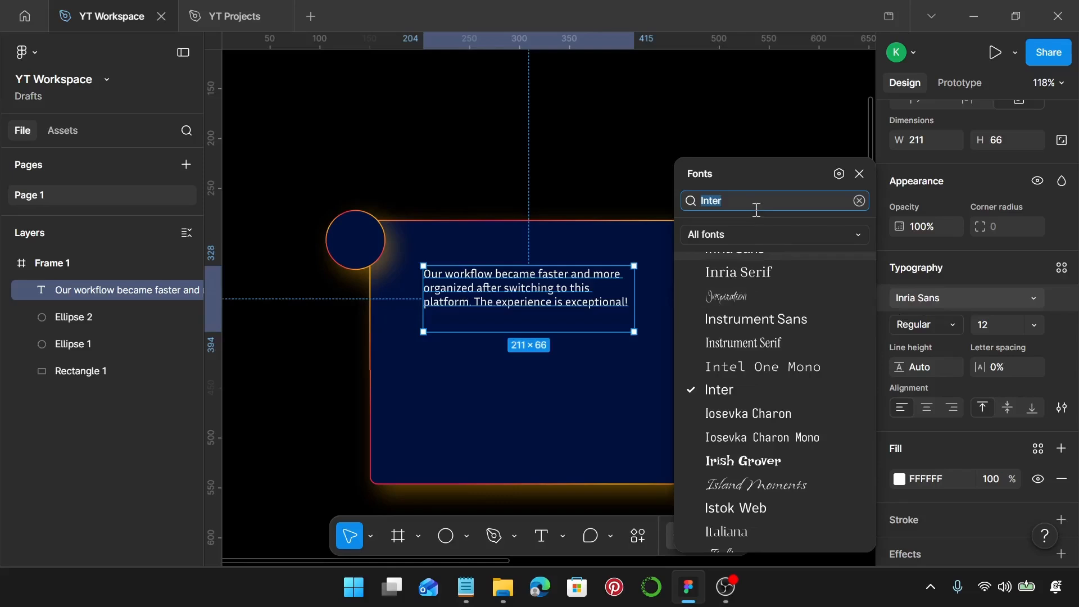
pyautogui.write('lat')
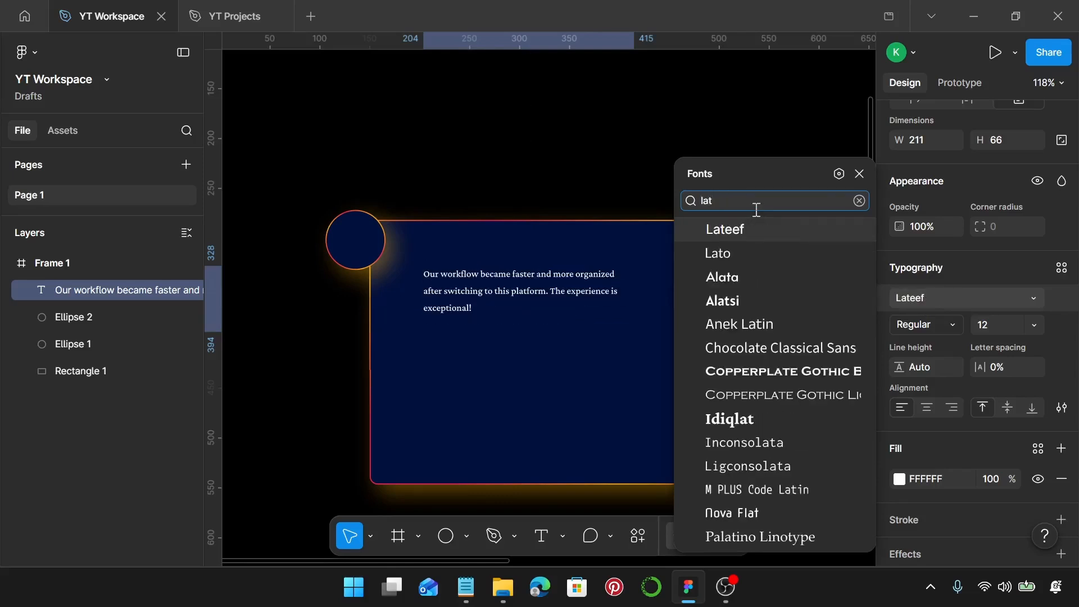
pyautogui.click(758, 253)
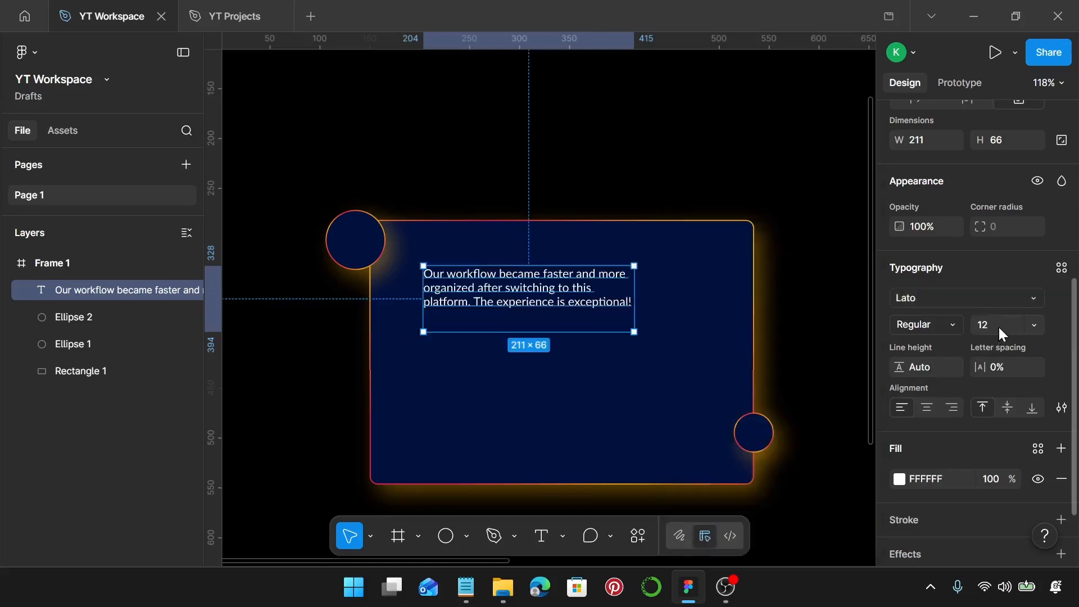
# Set the testimonial text to size 18, line height 34 and letter spacing 0.5%.
pyautogui.write('18')
pyautogui.press('Return')
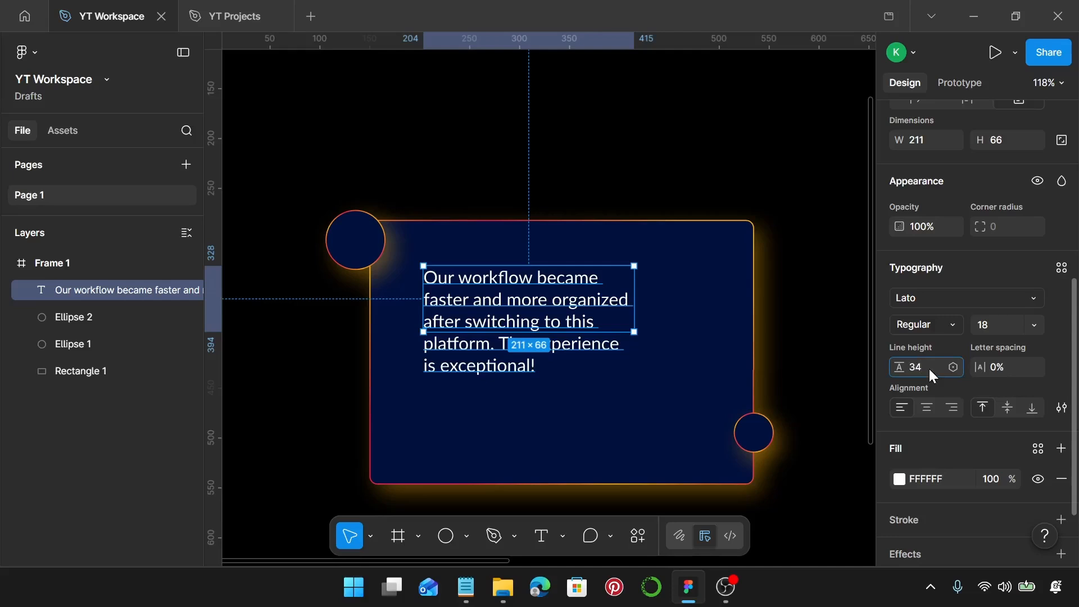
pyautogui.press('Return')
pyautogui.click(1012, 372)
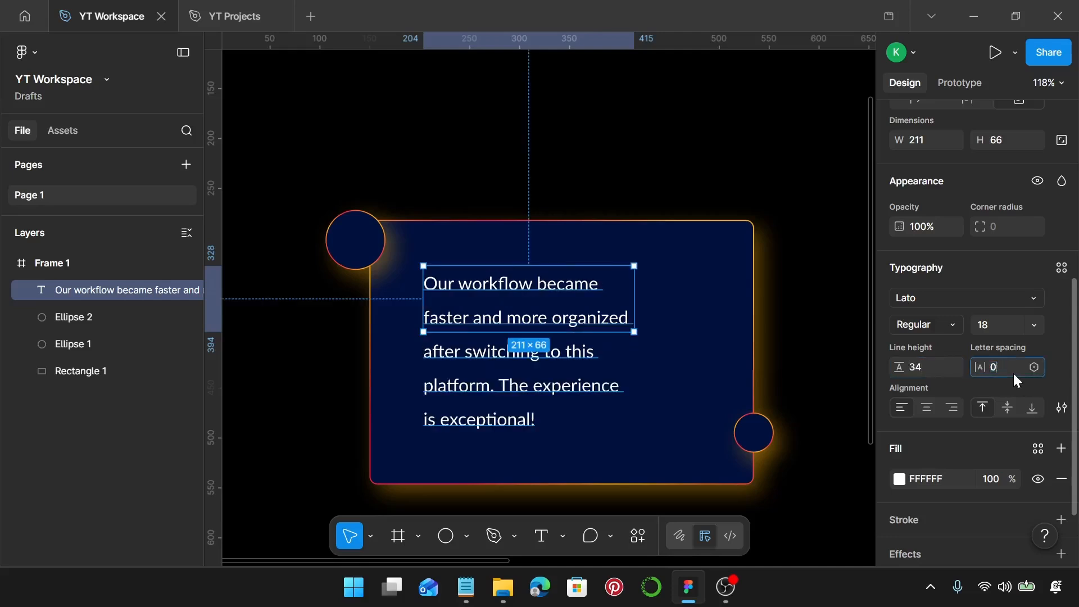
pyautogui.write('0.5')
pyautogui.press('Return')
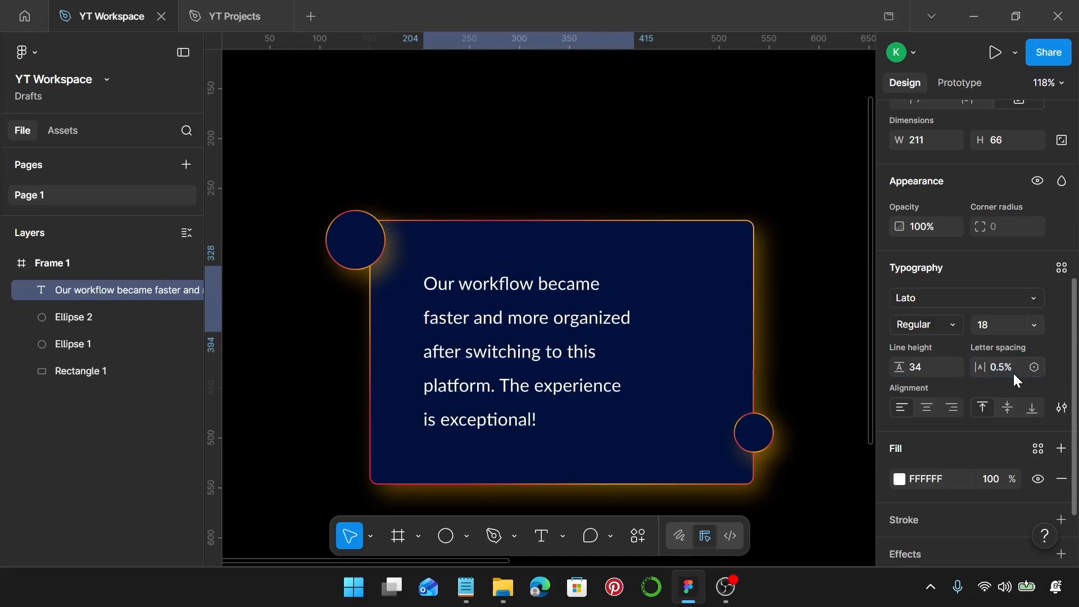
# Switch the text box to auto height and set its width to 332.
pyautogui.scroll(3, 973, 236)
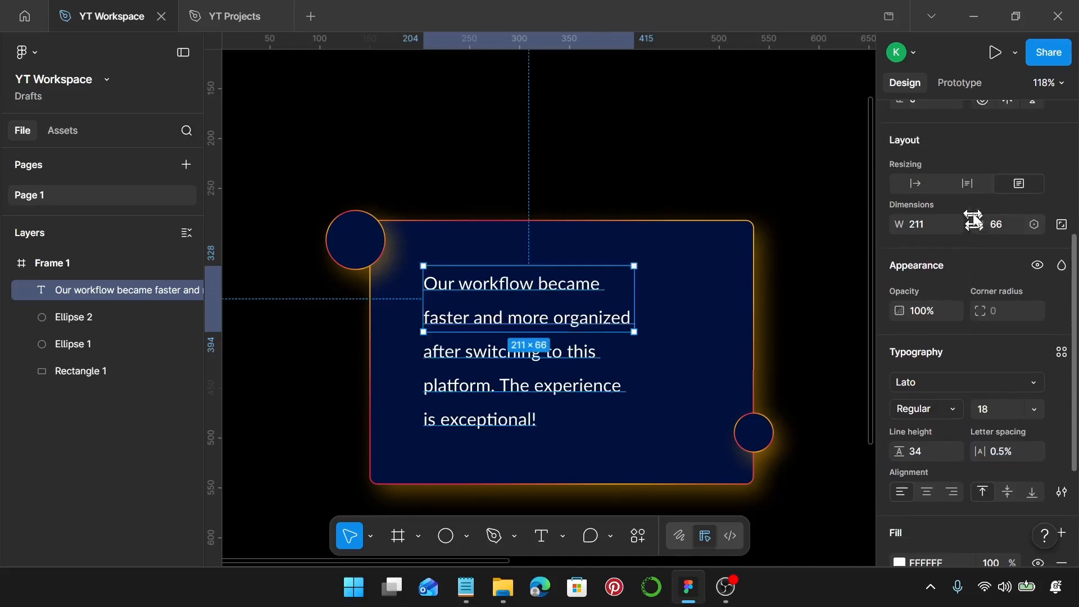
pyautogui.click(968, 184)
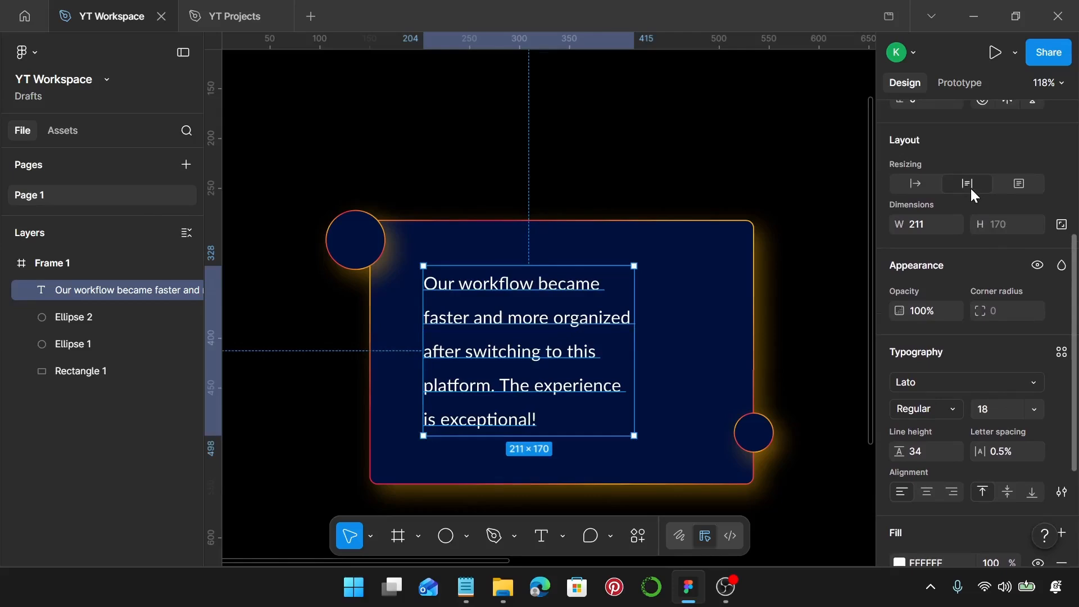
pyautogui.click(931, 226)
pyautogui.write('332')
pyautogui.press('Return')
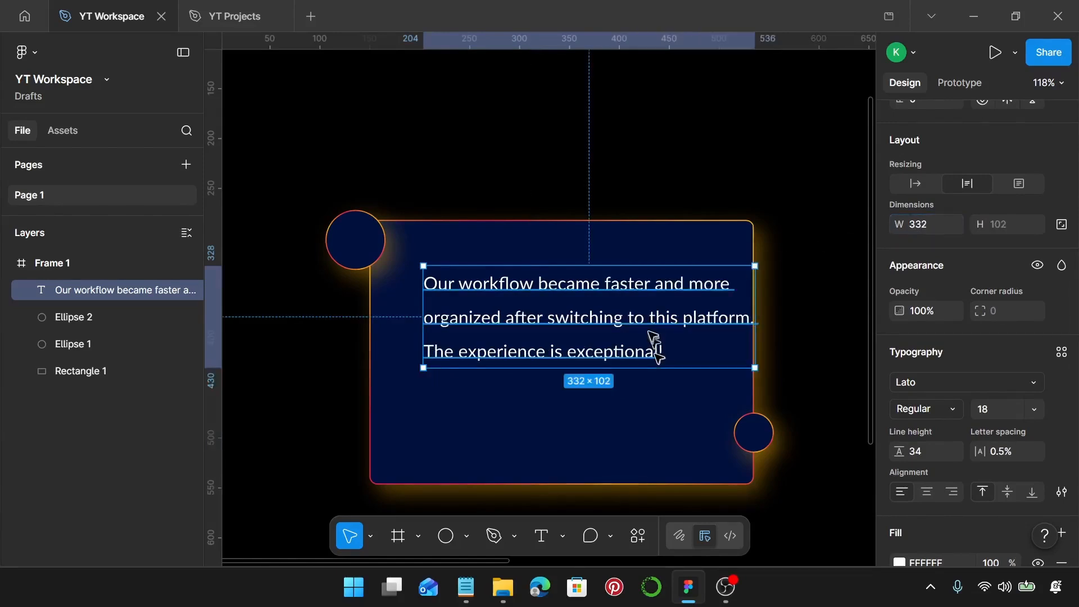
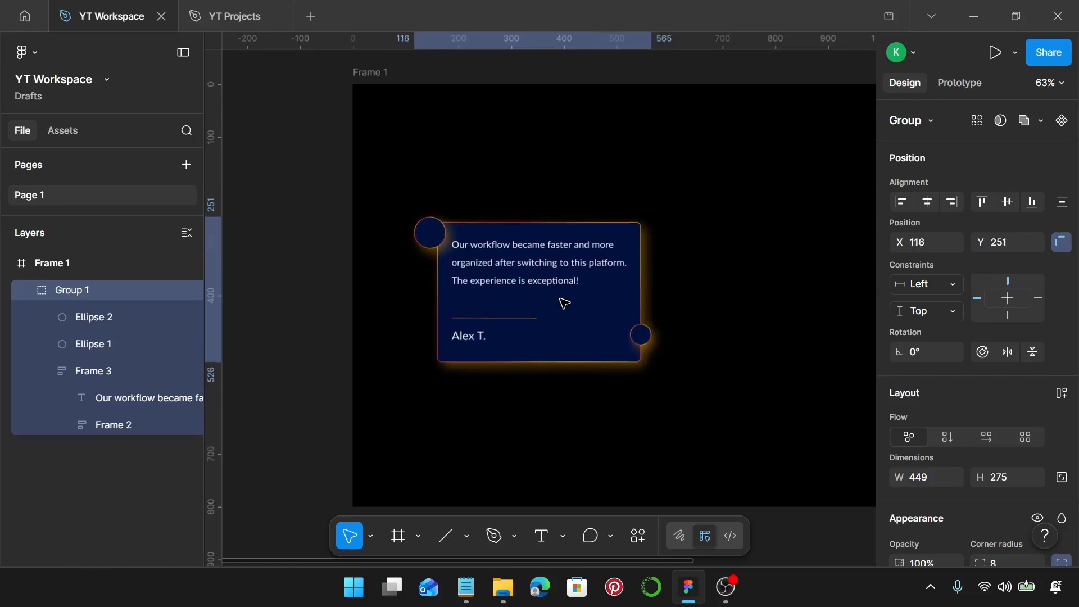
# Duplicate the testimonial card group and place the copy to the right of the first card.
pyautogui.hscroll(5, 562, 308)
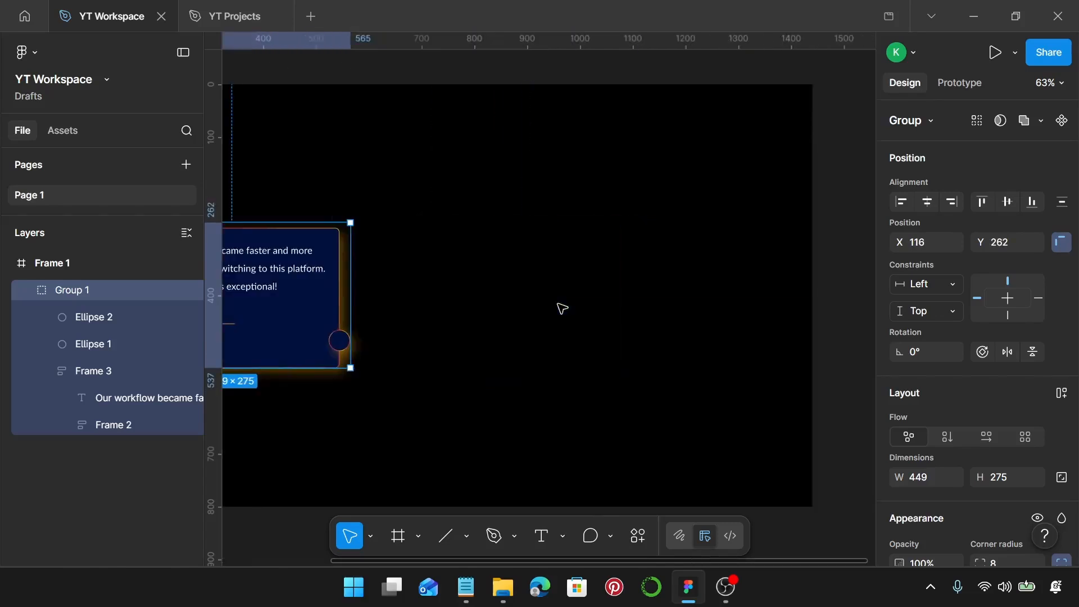
pyautogui.scroll(-3, 562, 308)
pyautogui.hscroll(-3, 559, 307)
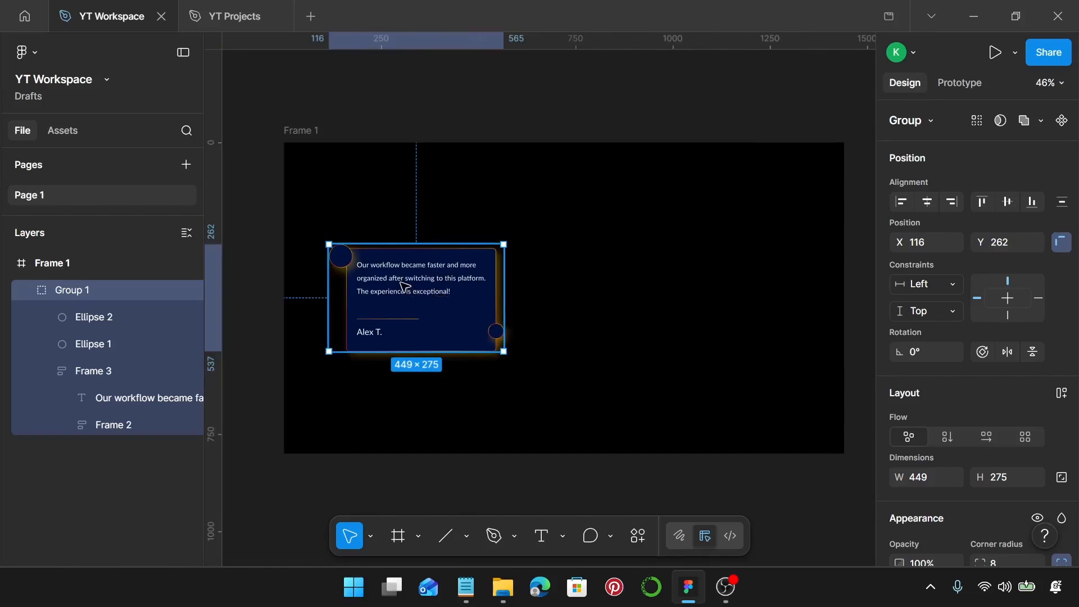
pyautogui.keyDown('alt'); pyautogui.moveTo(404, 289); pyautogui.dragTo(569, 290); pyautogui.keyUp('alt')
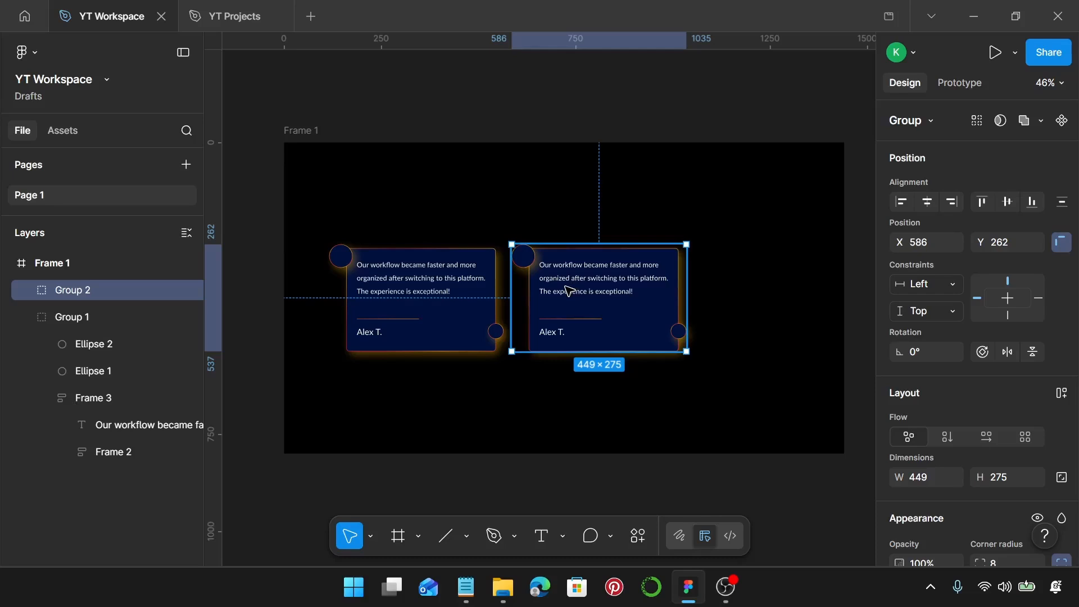
# Nudge the copied card leftward so it overlaps the first card, ending at X 523.
pyautogui.press('Right')
pyautogui.press('Right')
pyautogui.press('Right')
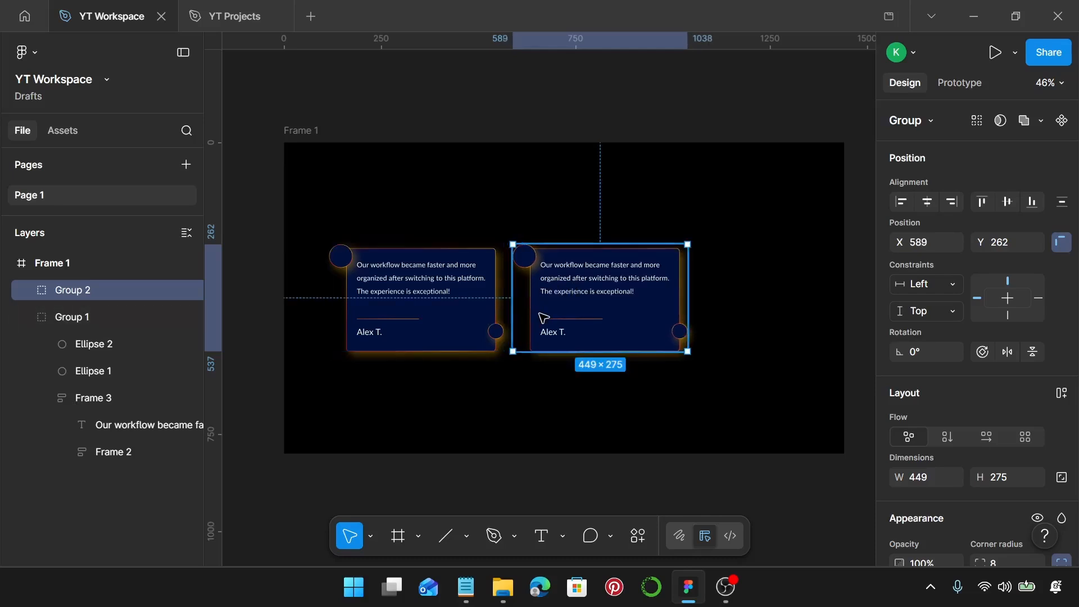
pyautogui.hotkey('shift', 'Left')
pyautogui.hotkey('shift', 'Left')
pyautogui.hotkey('shift', 'Left')
pyautogui.hotkey('shift', 'Left')
pyautogui.hotkey('shift', 'Left')
pyautogui.hotkey('shift', 'Left')
pyautogui.hotkey('shift', 'Left')
pyautogui.hotkey('shift', 'Left')
pyautogui.hotkey('shift', 'Left')
pyautogui.hotkey('shift', 'Left')
pyautogui.hotkey('shift', 'Left')
pyautogui.hotkey('shift', 'Left')
pyautogui.press('Right')
pyautogui.press('Right')
pyautogui.press('Right')
pyautogui.press('Right')
pyautogui.press('Right')
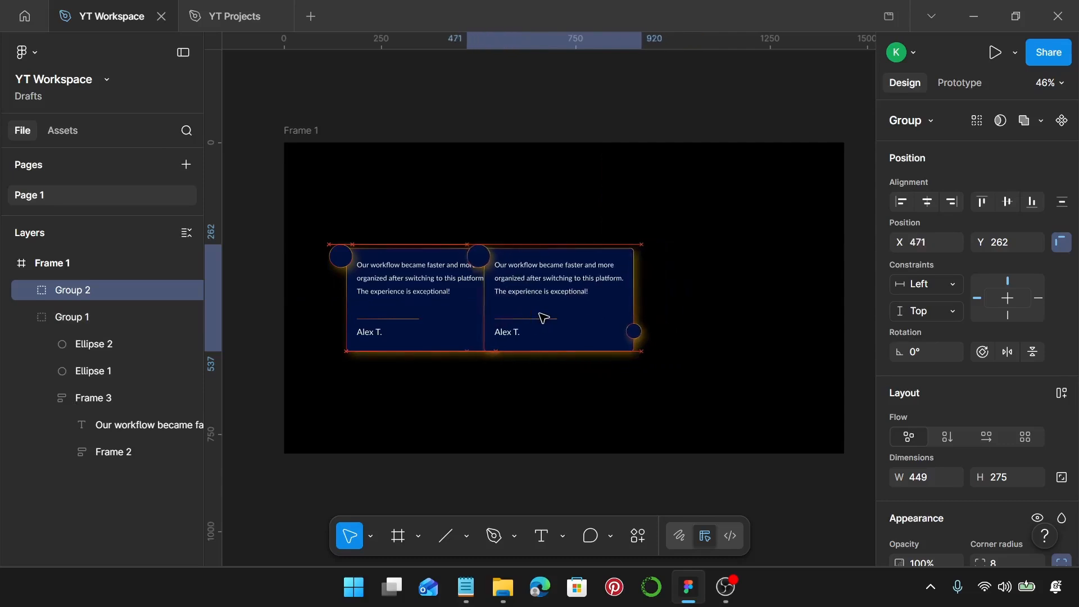
pyautogui.press('Right')
pyautogui.press('Right')
pyautogui.press('Right')
pyautogui.press('Right')
pyautogui.press('Right')
pyautogui.press('Right')
pyautogui.press('Right')
pyautogui.press('Right')
pyautogui.press('Right')
pyautogui.press('Right')
pyautogui.press('Right')
pyautogui.press('Right')
pyautogui.press('Right')
pyautogui.press('Right')
pyautogui.press('Right')
pyautogui.press('Right')
pyautogui.press('Right')
pyautogui.press('Right')
pyautogui.press('Right')
pyautogui.press('Right')
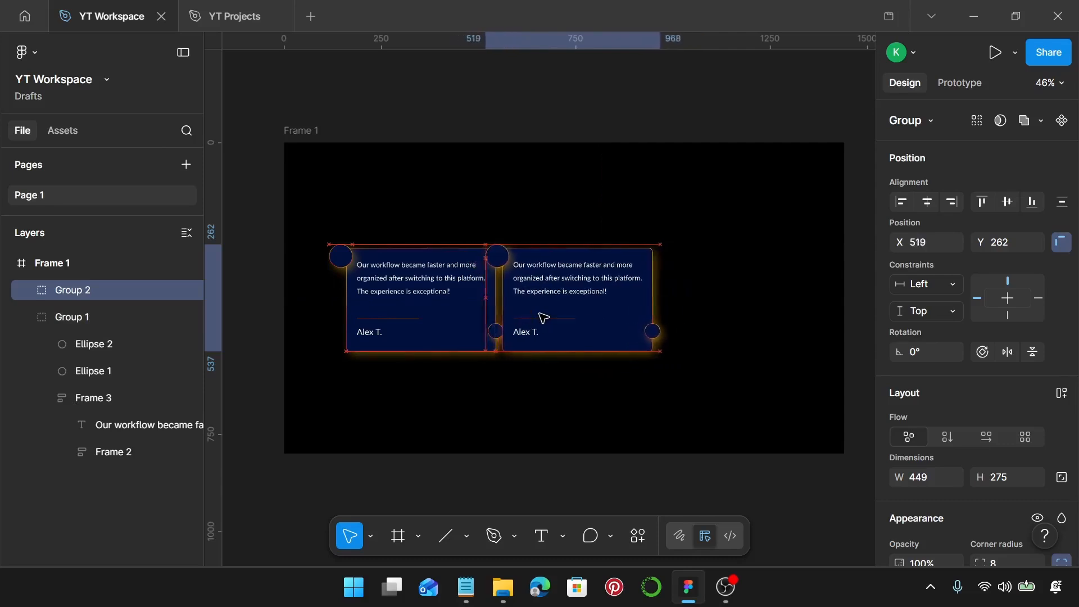
pyautogui.scroll(3, 482, 342)
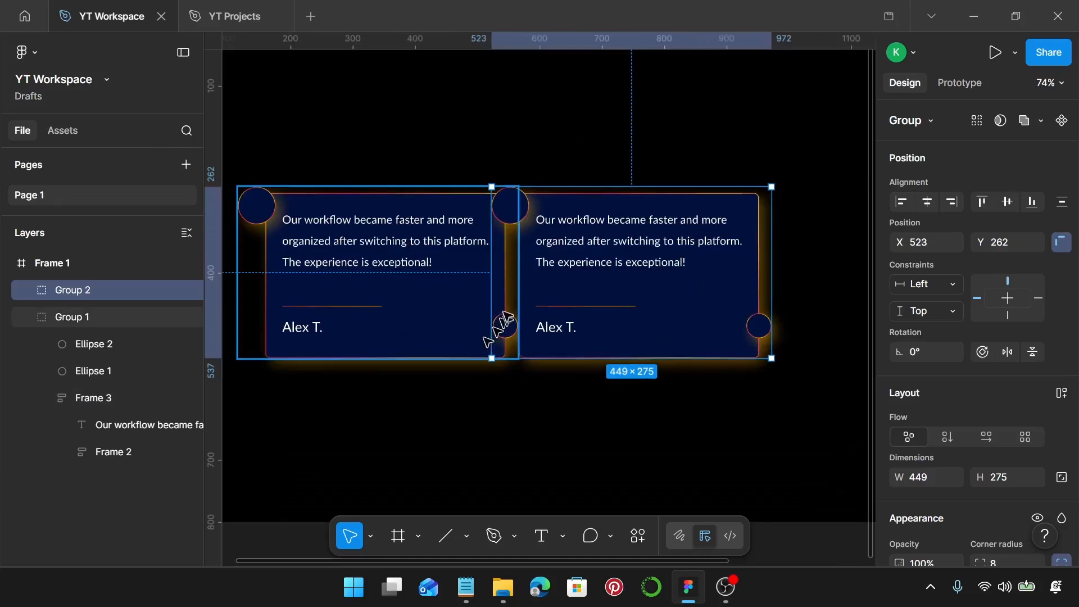
pyautogui.keyDown('shift'); pyautogui.click(472, 306); pyautogui.keyUp('shift')
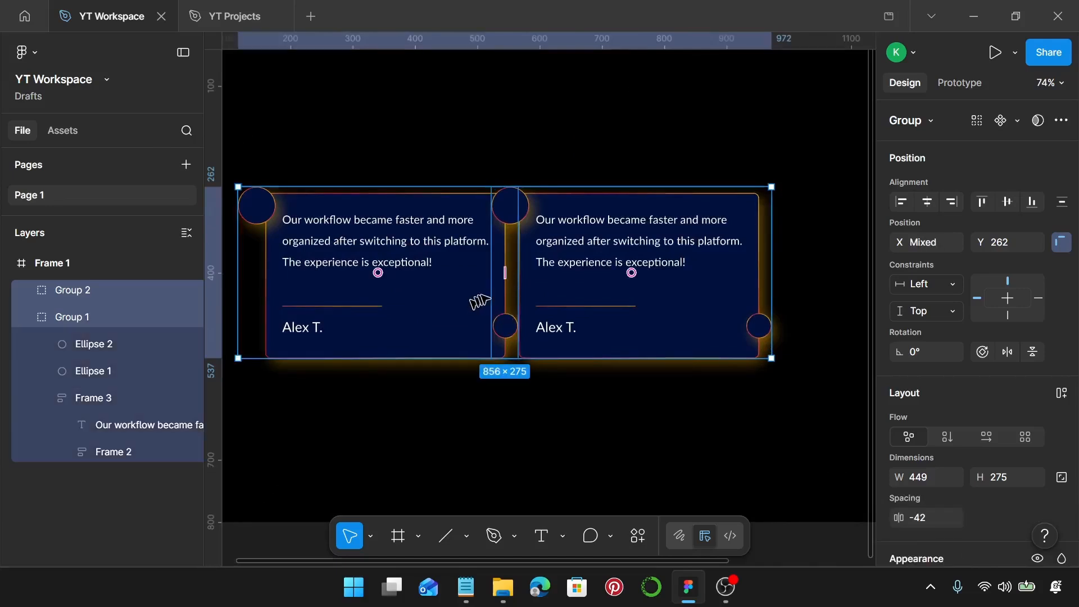
pyautogui.click(595, 290)
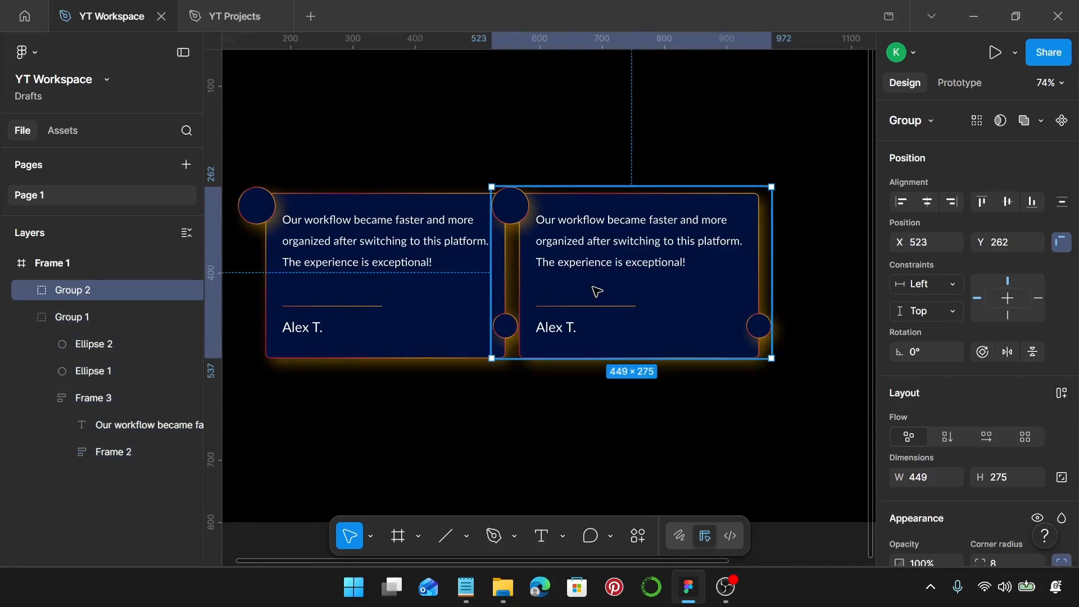
pyautogui.hscroll(2, 644, 278)
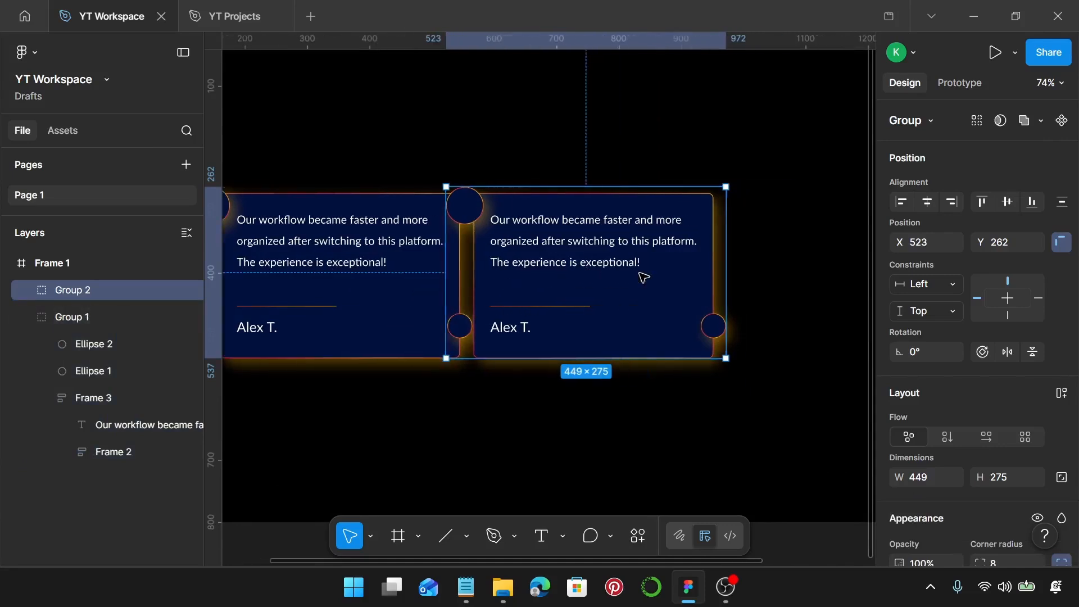
pyautogui.moveTo(578, 270); pyautogui.dragTo(837, 263)
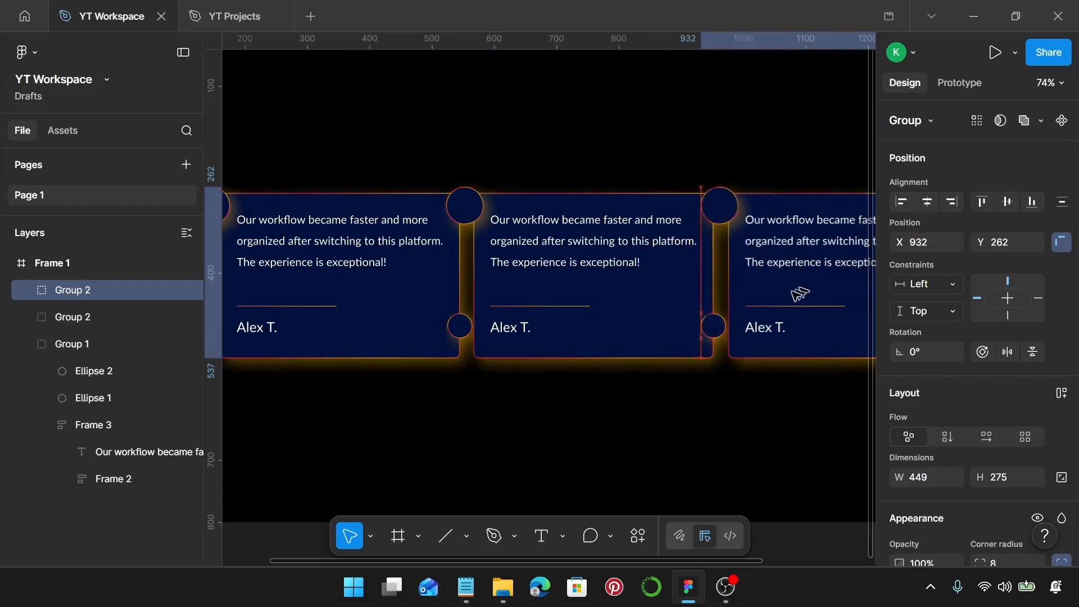
pyautogui.hscroll(2, 771, 286)
pyautogui.hotkey('ctrl', 'z')
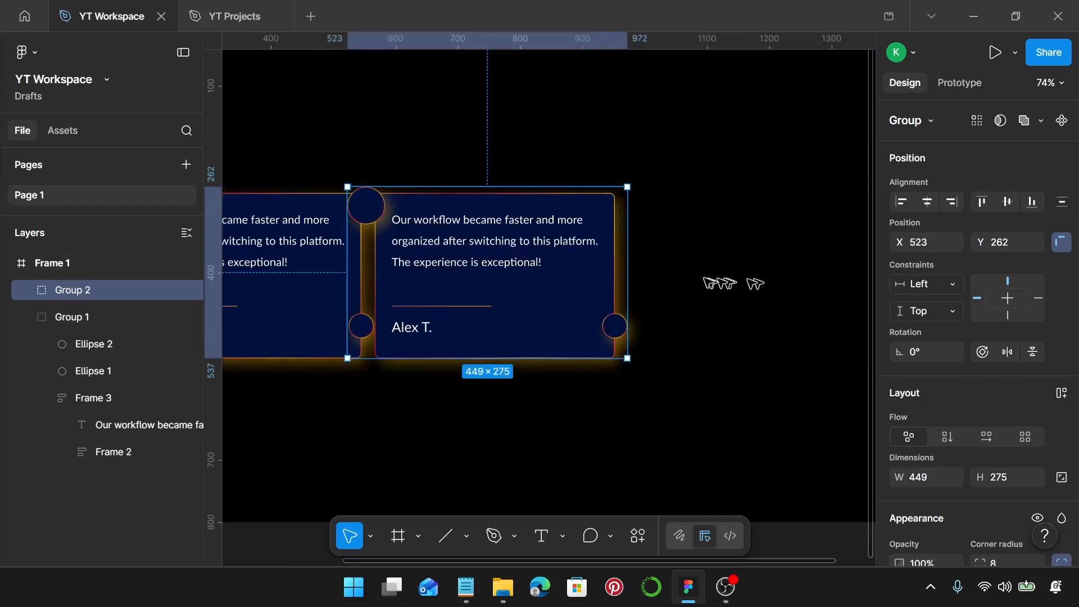
# Duplicate the second card to the right and set the spacing between the two cards to -42.
pyautogui.moveTo(592, 273); pyautogui.dragTo(778, 290)
pyautogui.keyDown('shift'); pyautogui.click(571, 279); pyautogui.keyUp('shift')
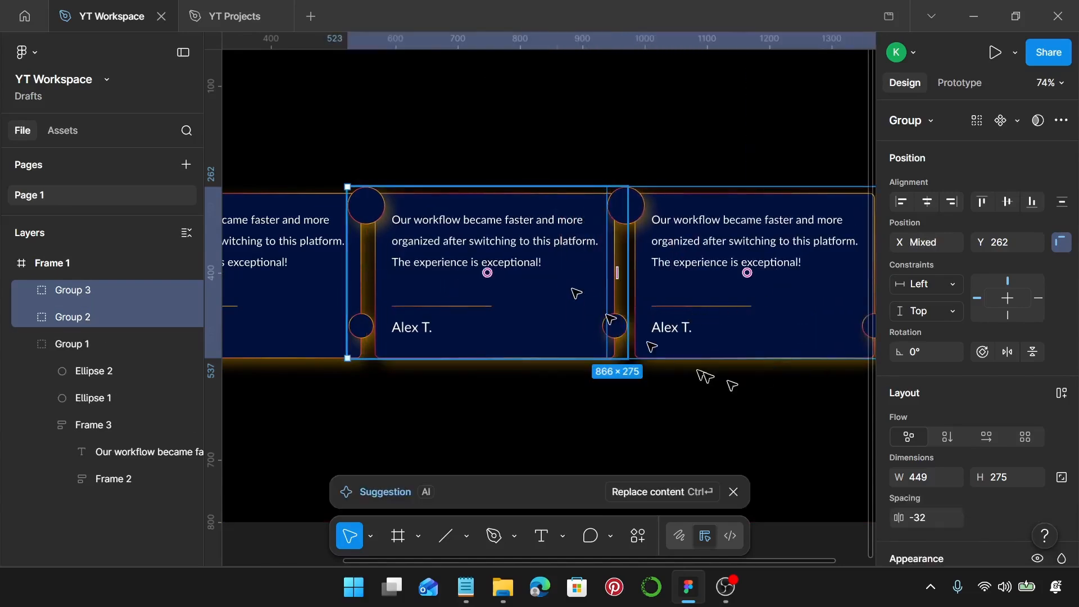
pyautogui.click(938, 524)
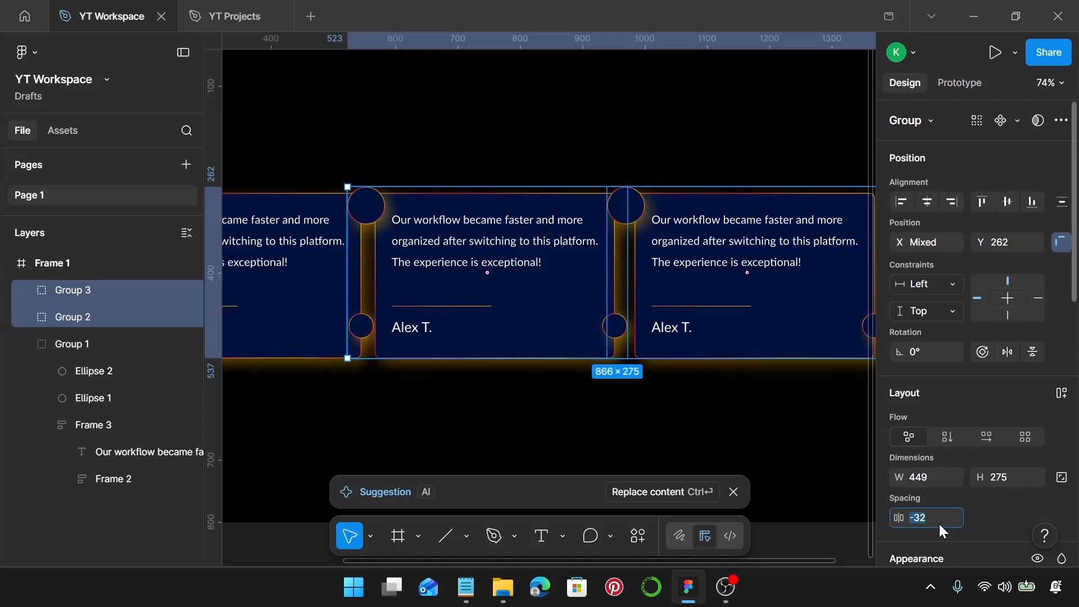
pyautogui.write('-42')
pyautogui.press('Return')
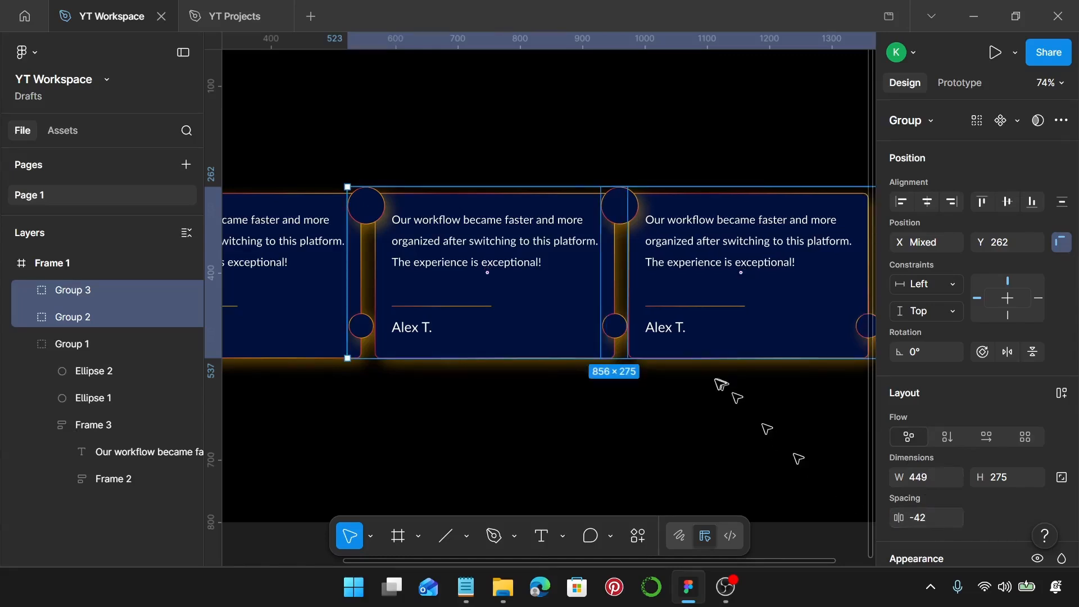
# Move the second card's large circle to the middle of its top edge, at X 638, Y 242.
pyautogui.keyDown('ctrl'); pyautogui.scroll(-3, 696, 387); pyautogui.keyUp('ctrl')
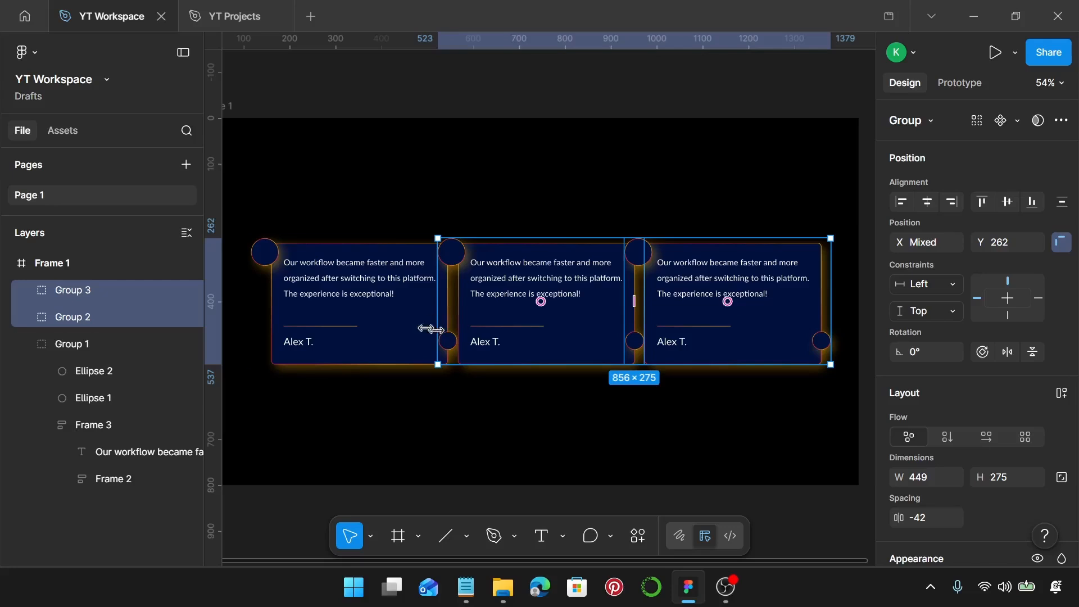
pyautogui.scroll(2, 416, 318)
pyautogui.scroll(3, 498, 257)
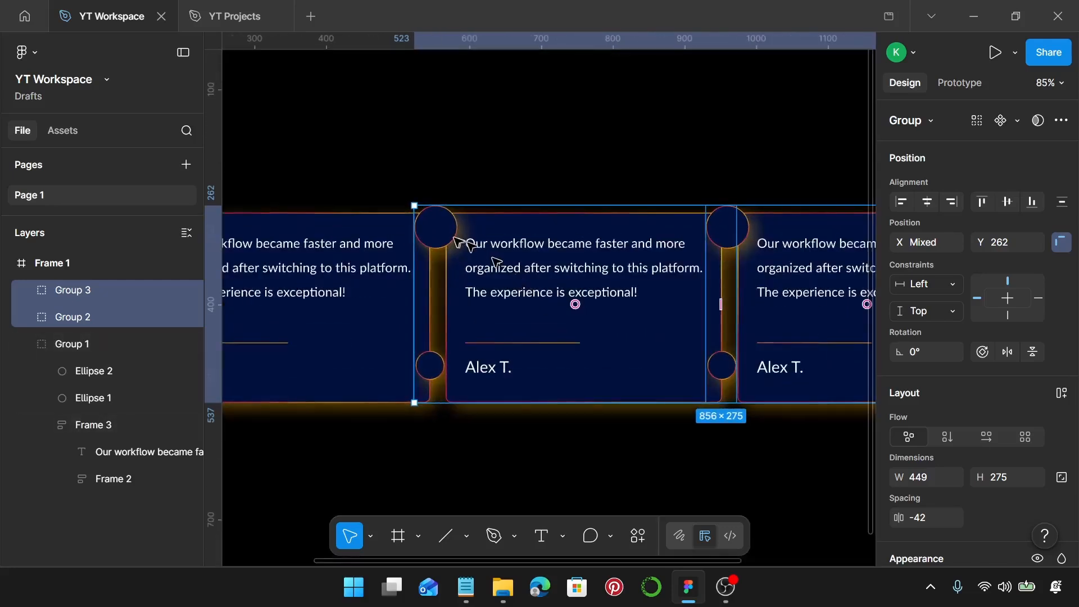
pyautogui.click(455, 239)
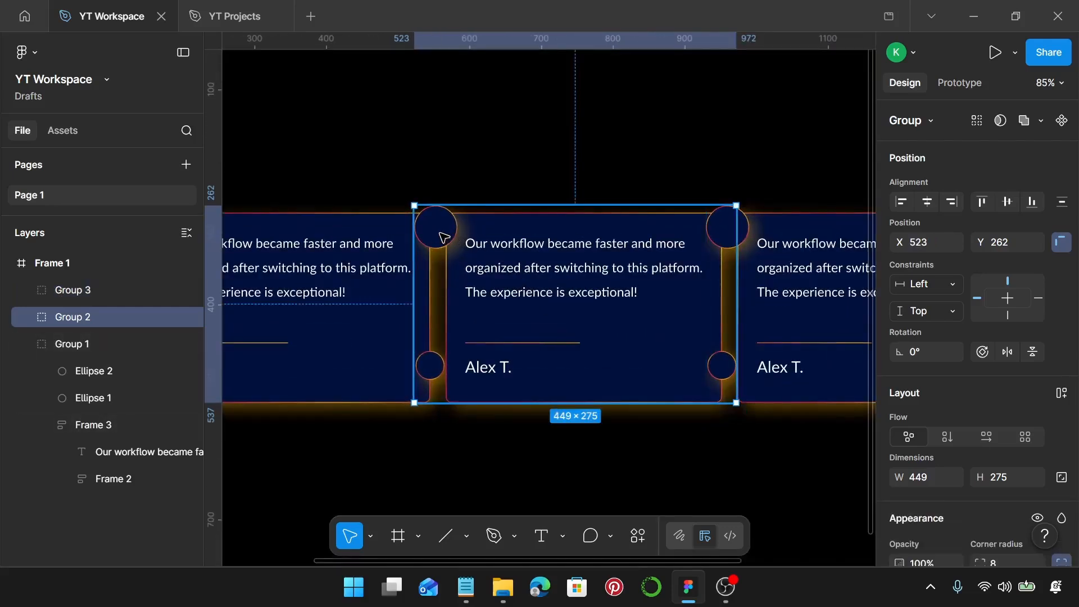
pyautogui.moveTo(443, 239); pyautogui.dragTo(527, 214)
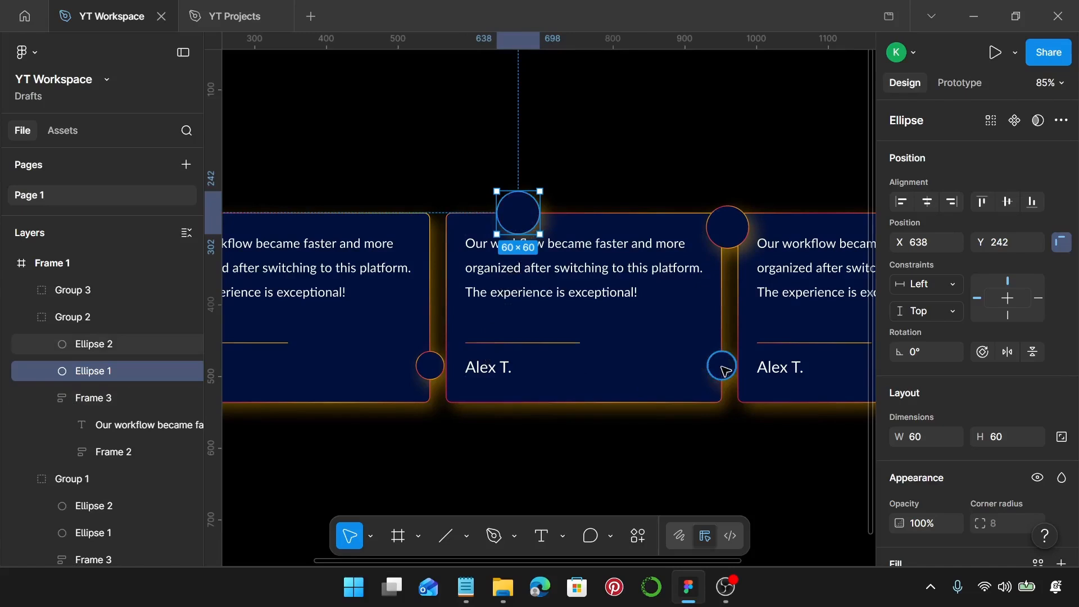
# Move the second card's small circle up onto its right edge, at X 924, Y 424.
pyautogui.moveTo(725, 371); pyautogui.dragTo(725, 342)
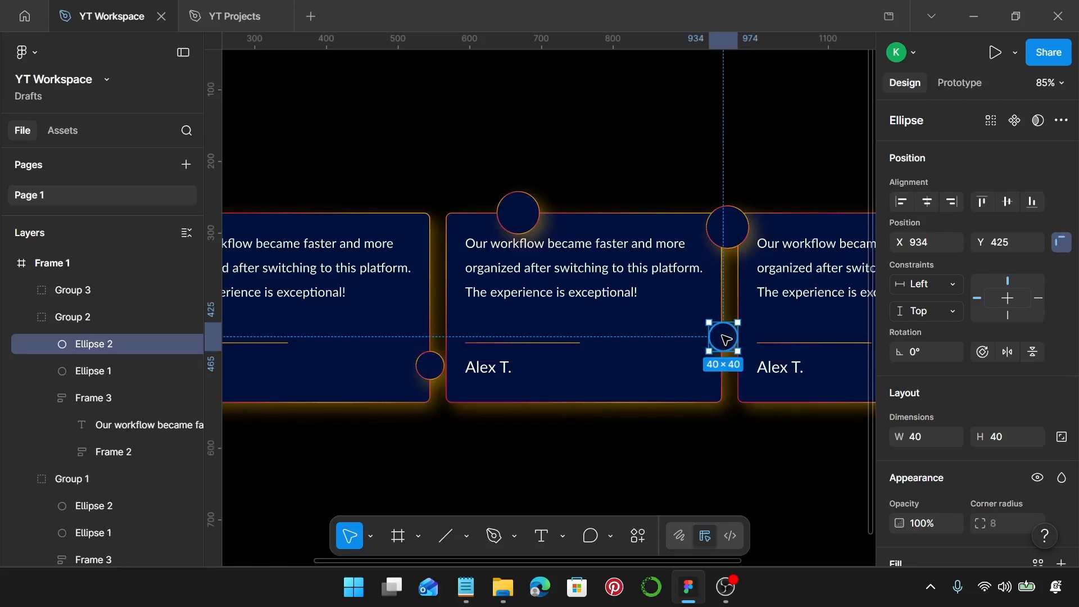
pyautogui.hotkey('shift', 'Left')
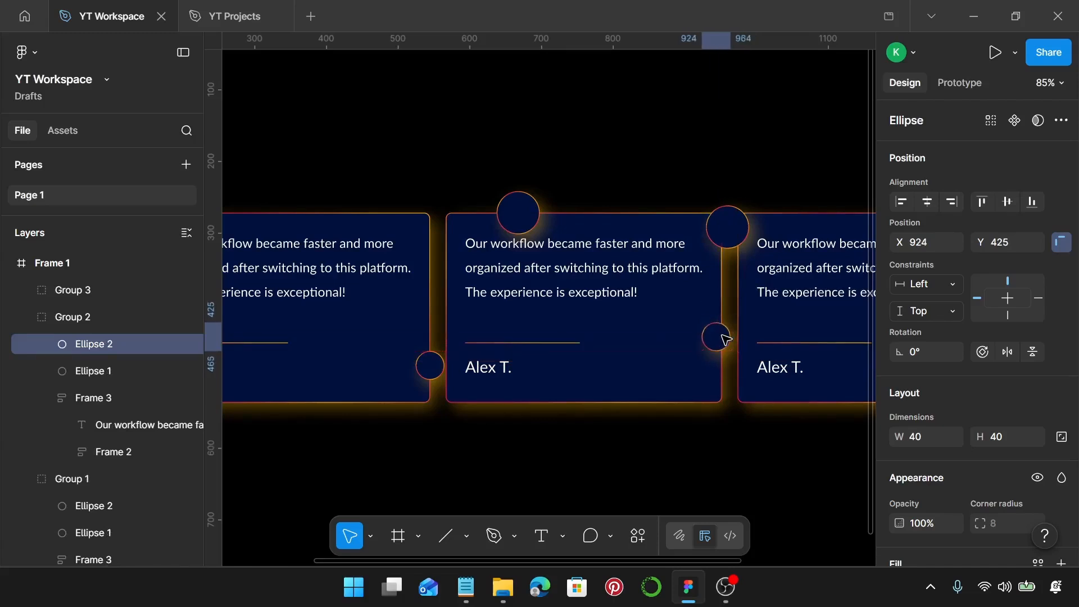
pyautogui.press('Up')
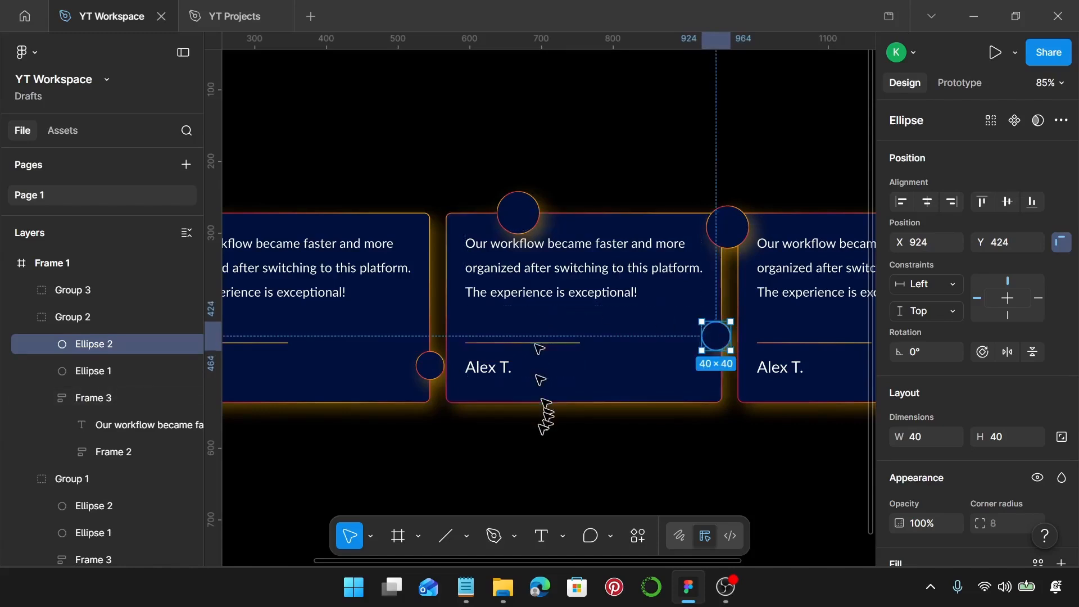
# Copy the second testimonial from the notes file and paste it over the second card's testimonial text.
pyautogui.click(472, 599)
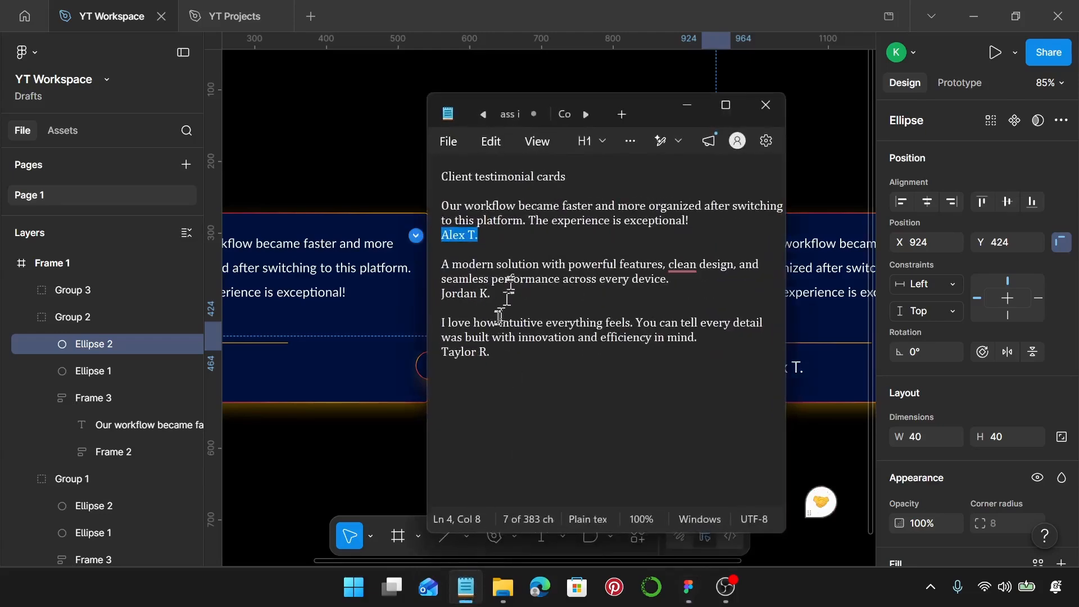
pyautogui.moveTo(697, 279); pyautogui.dragTo(471, 260)
pyautogui.hotkey('ctrl', 'c')
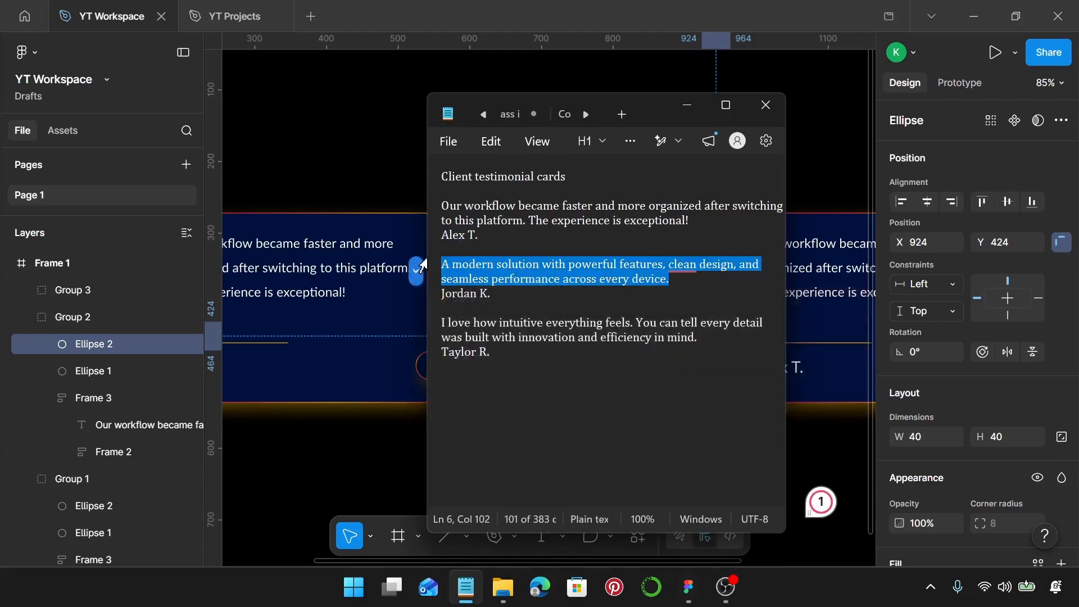
pyautogui.click(686, 105)
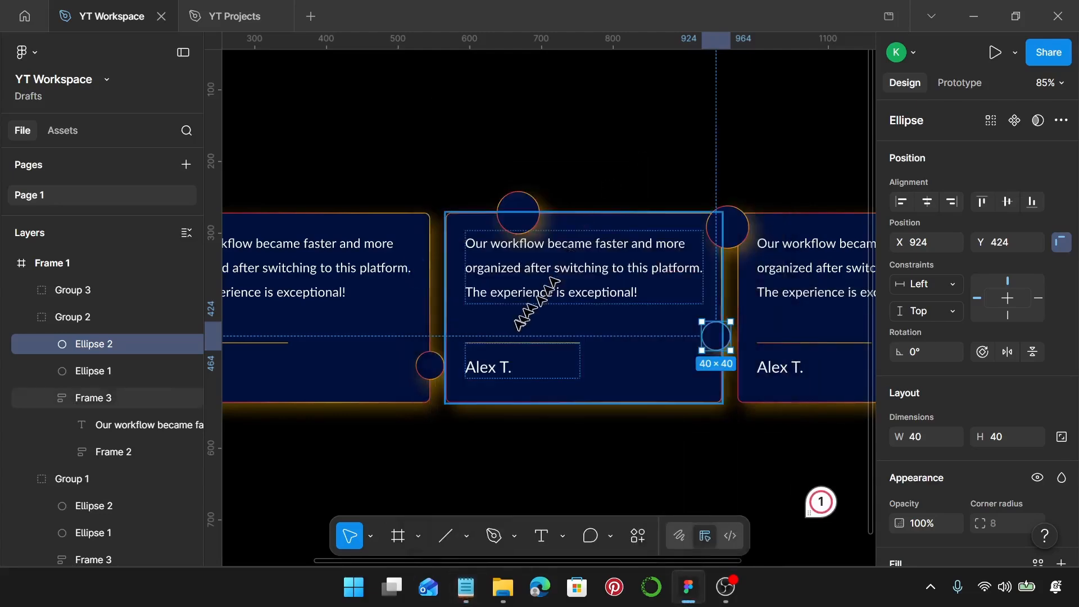
pyautogui.click(527, 288)
pyautogui.click(528, 288)
pyautogui.doubleClick(528, 286)
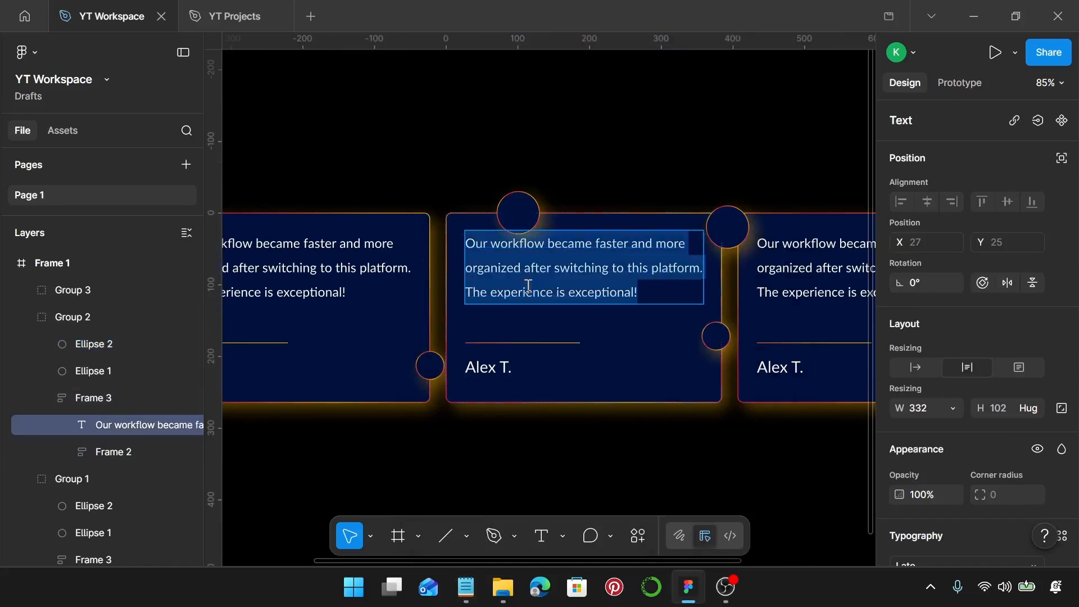
pyautogui.hotkey('ctrl', 'v')
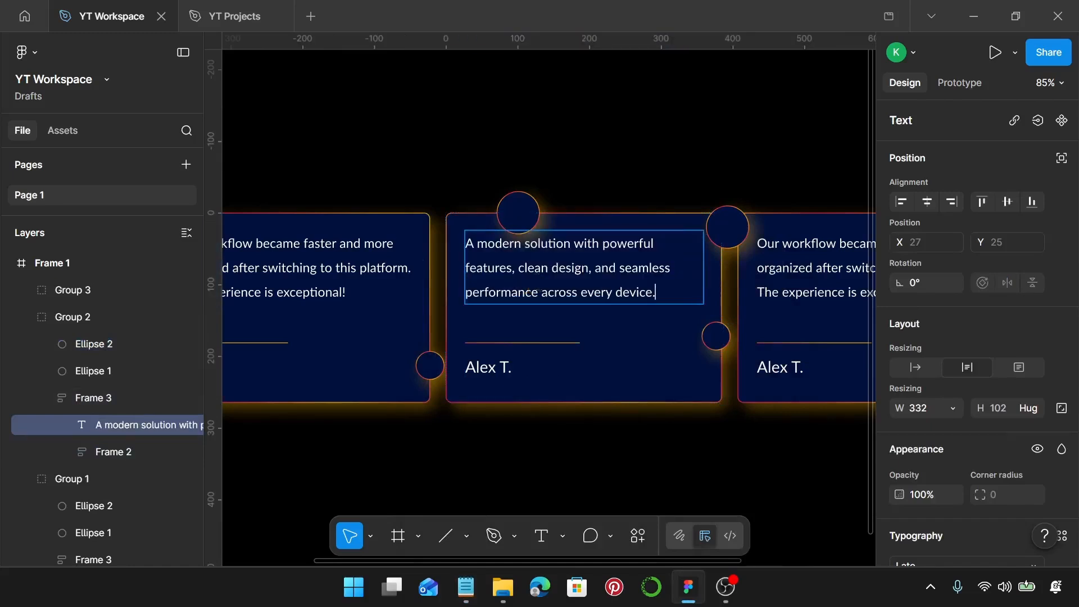
# Copy the second testimonial's author name from the notes file and paste it over the second card's name.
pyautogui.moveTo(466, 587)
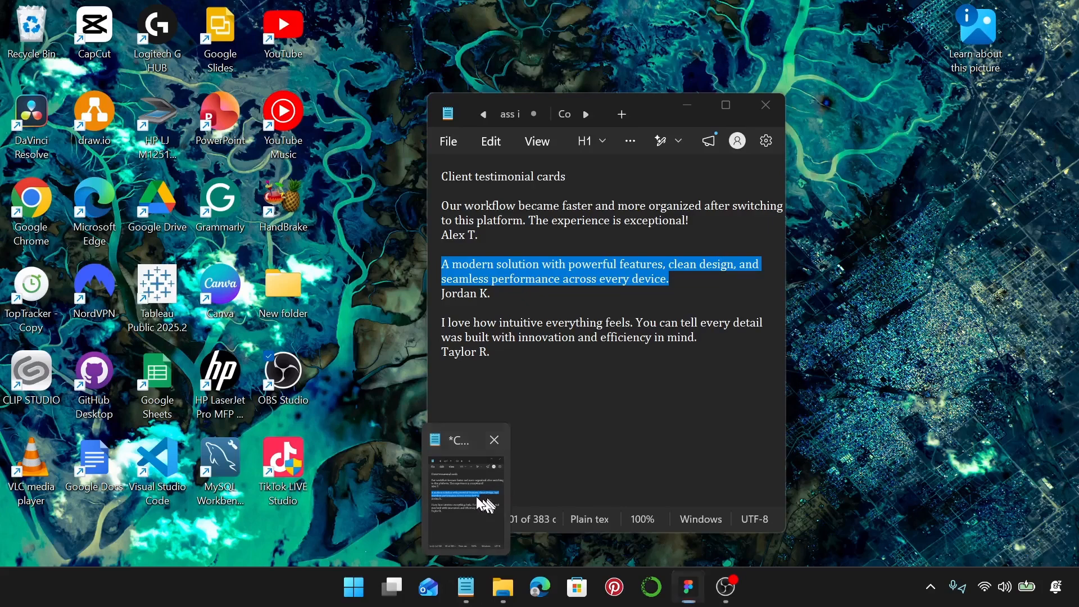
pyautogui.click(486, 505)
pyautogui.moveTo(525, 293); pyautogui.dragTo(436, 294)
pyautogui.hotkey('ctrl', 'c')
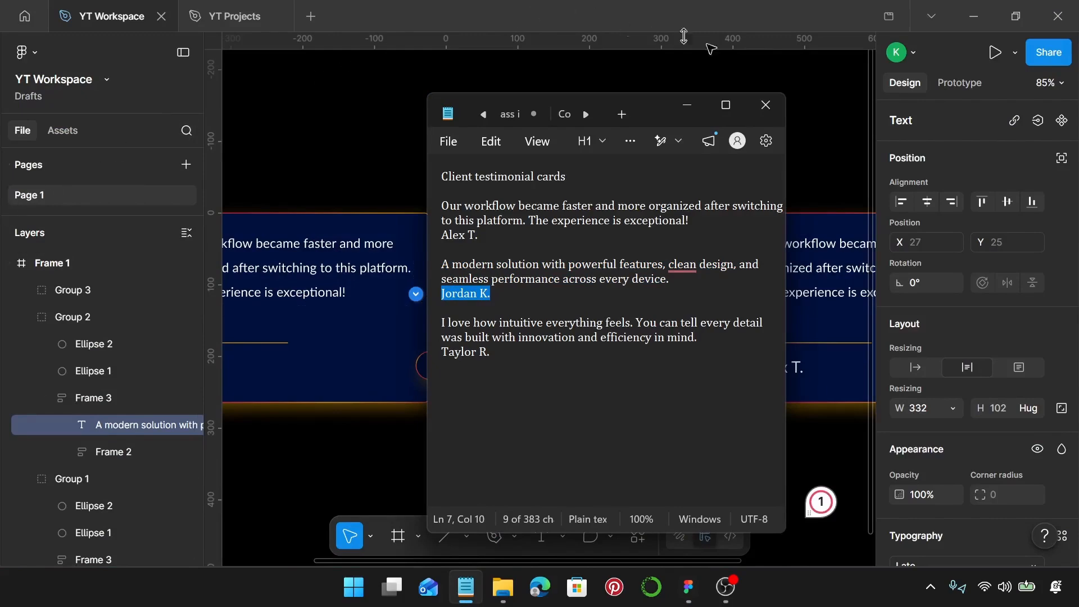
pyautogui.click(686, 105)
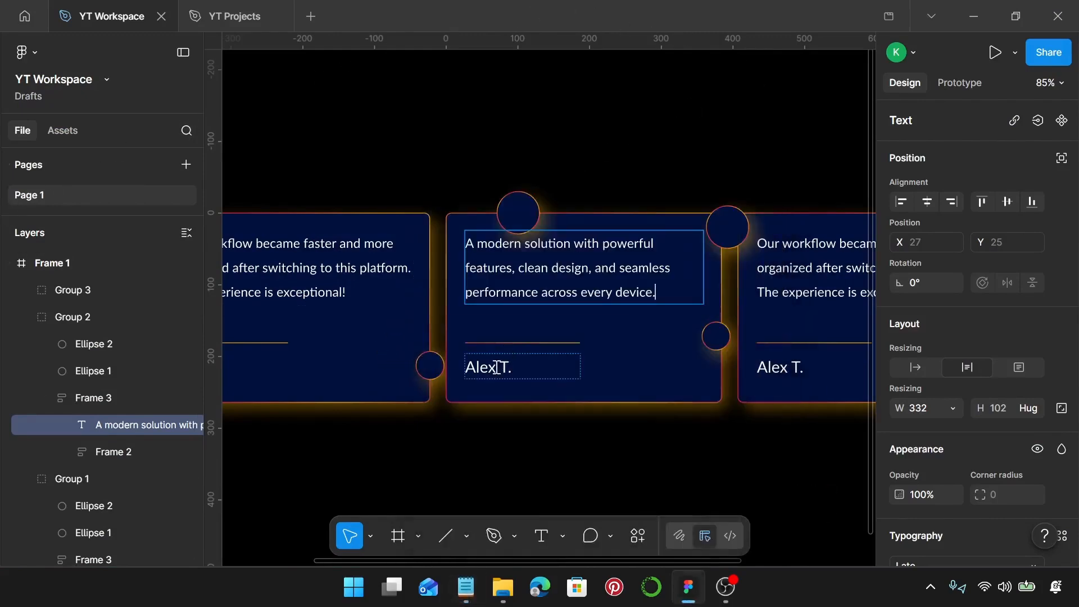
pyautogui.click(495, 367)
pyautogui.hotkey('ctrl', 'v')
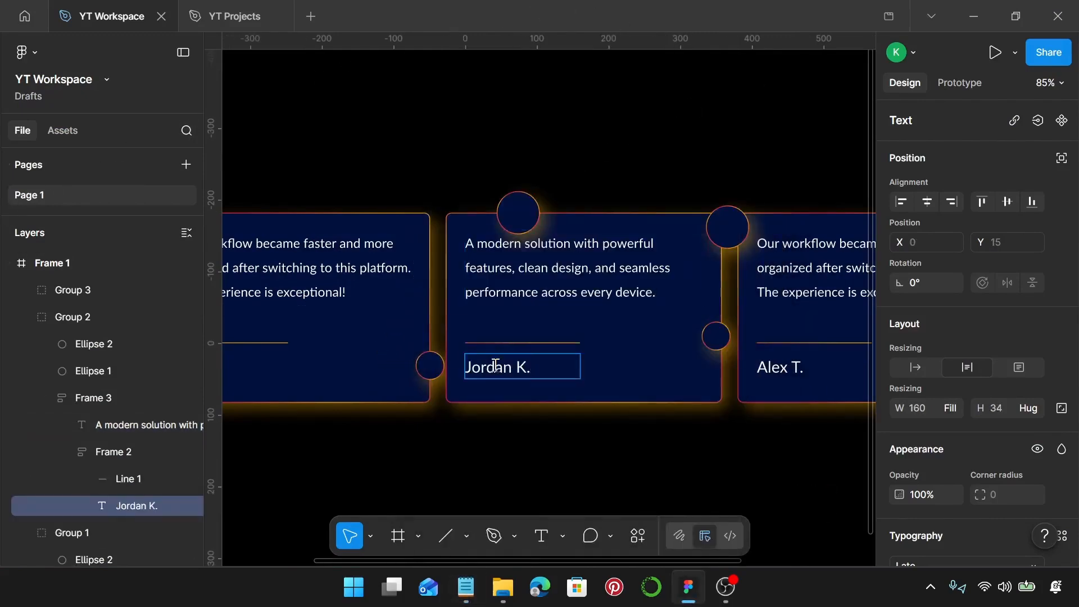
# Move the third card's large circle to its right edge near the top, at X 1339, Y 291.
pyautogui.hscroll(5, 482, 323)
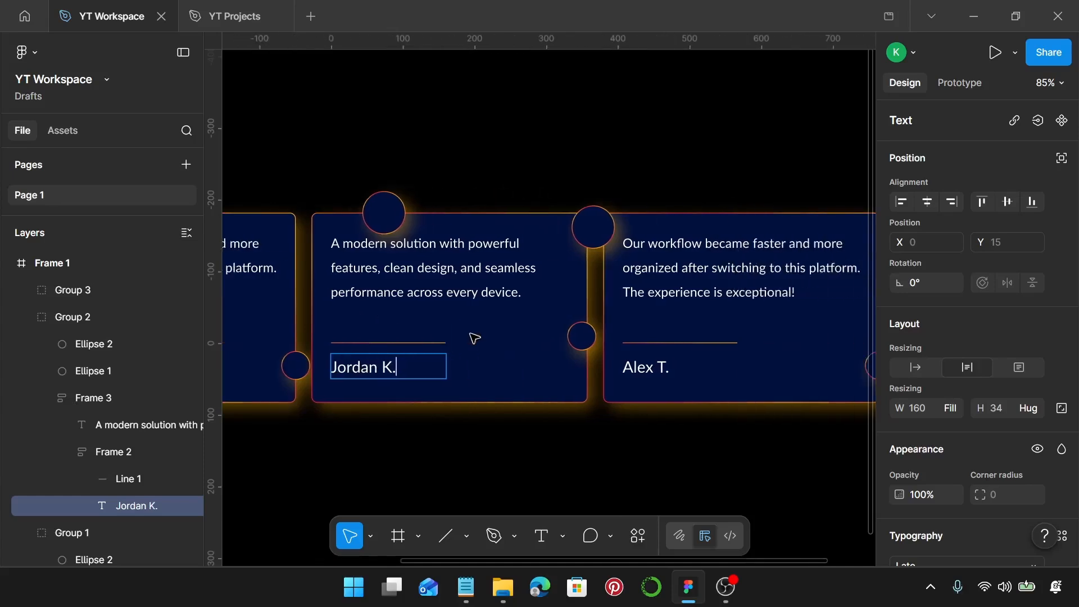
pyautogui.hscroll(1, 473, 338)
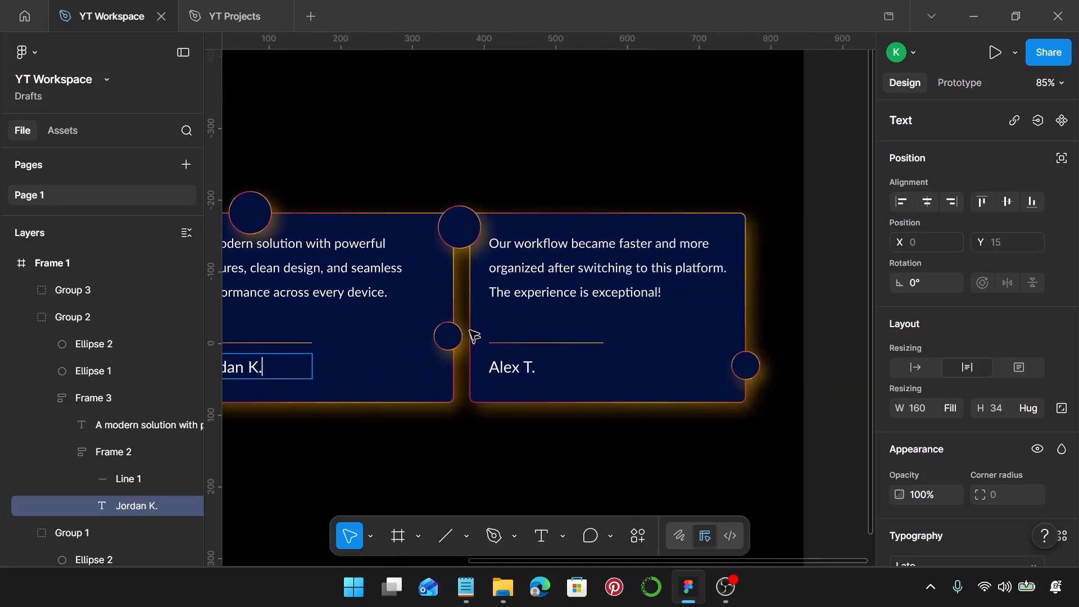
pyautogui.click(466, 246)
pyautogui.click(466, 247)
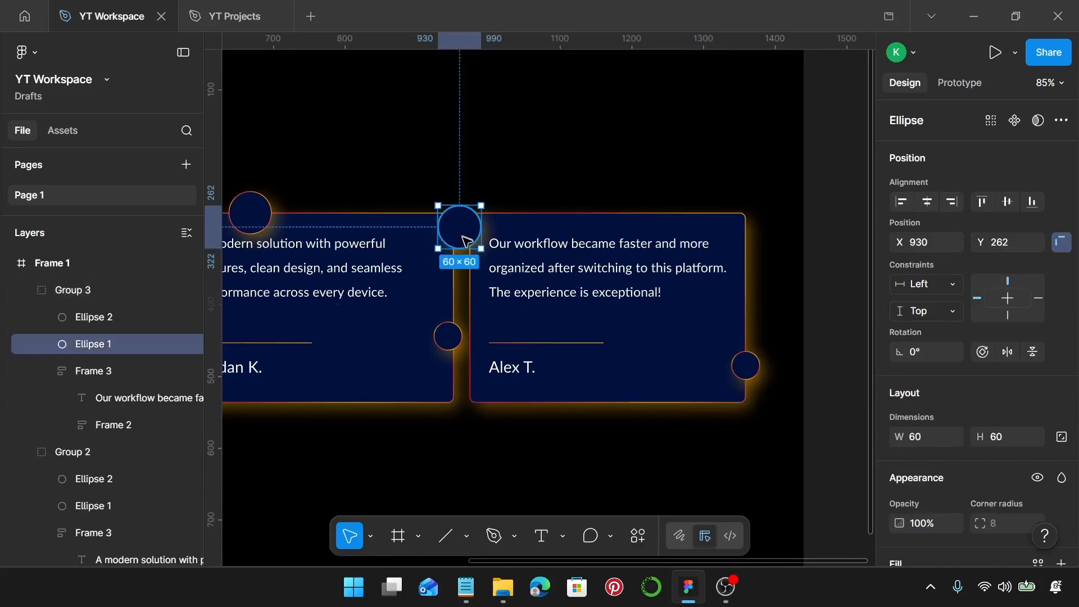
pyautogui.moveTo(466, 246); pyautogui.dragTo(763, 264)
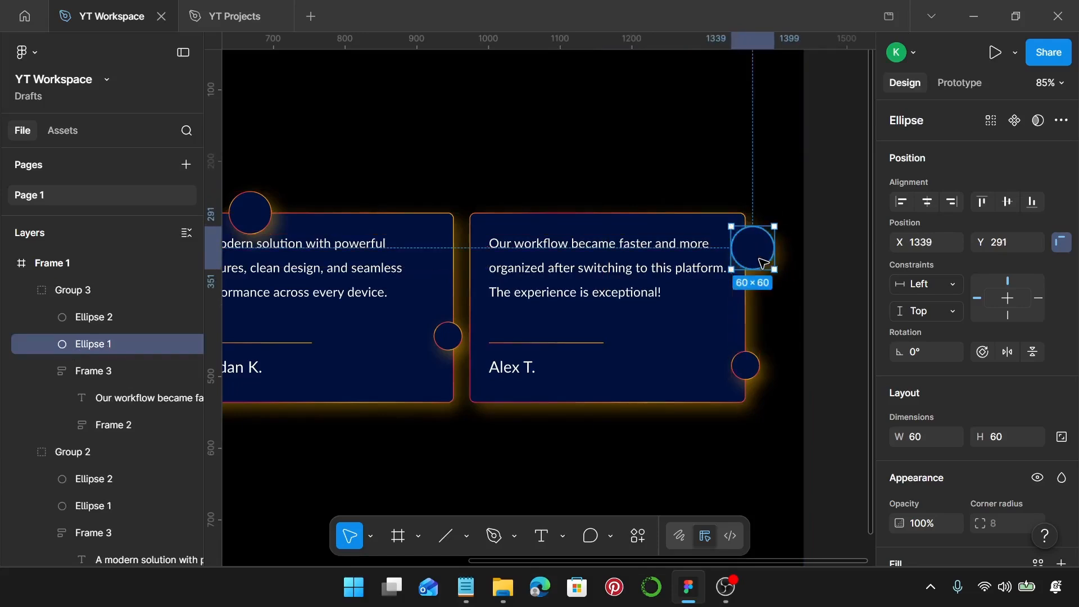
# Move the third card's small circle onto its bottom edge, at X 1180, Y 508.
pyautogui.click(759, 369)
pyautogui.moveTo(762, 371); pyautogui.dragTo(645, 400)
pyautogui.press('Up')
pyautogui.press('Up')
pyautogui.press('Up')
pyautogui.press('Up')
pyautogui.press('Up')
pyautogui.press('Up')
pyautogui.press('Up')
pyautogui.press('Up')
pyautogui.press('Up')
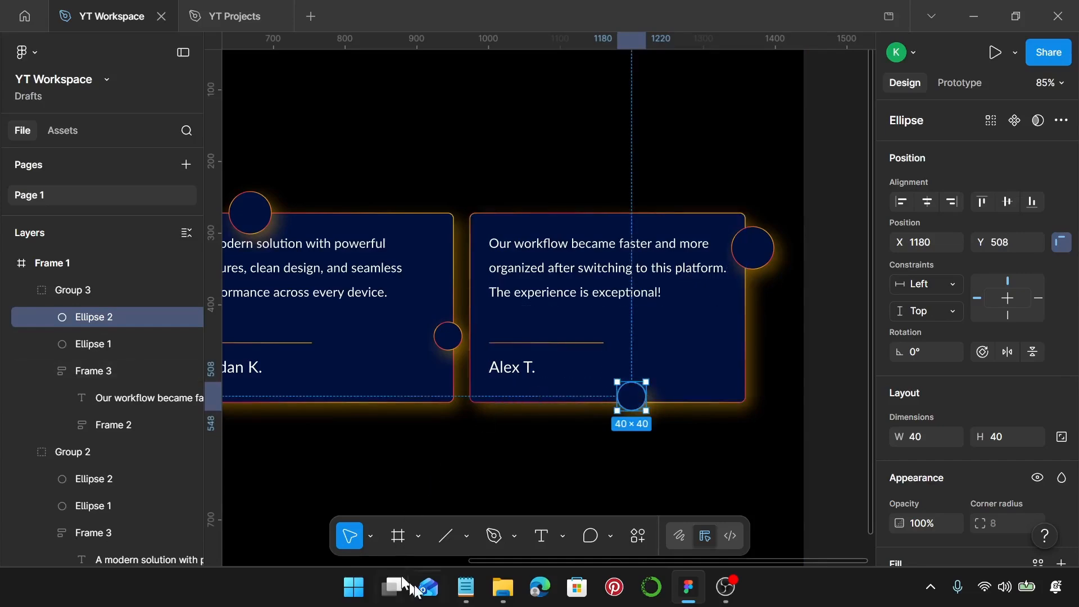
# Copy the third testimonial from the notes file and paste it over the third card's testimonial text.
pyautogui.click(465, 588)
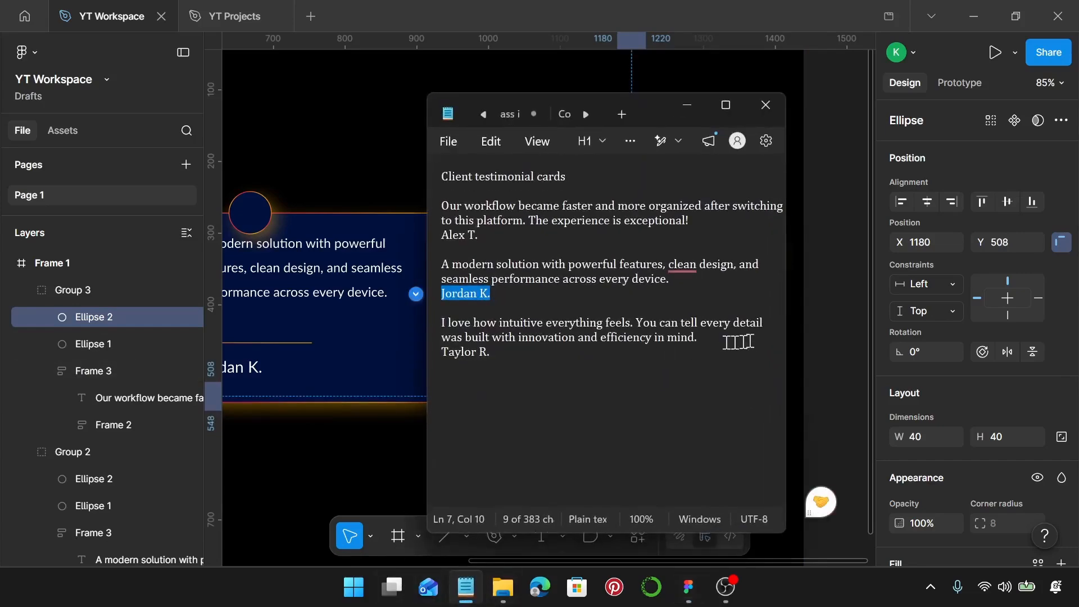
pyautogui.moveTo(723, 339); pyautogui.dragTo(449, 329)
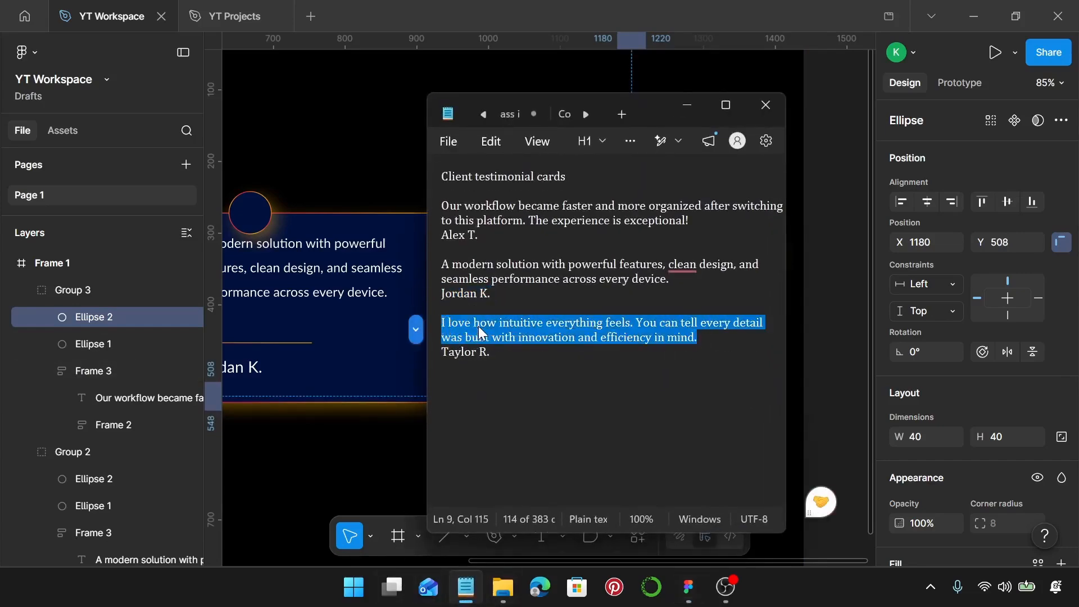
pyautogui.click(357, 412)
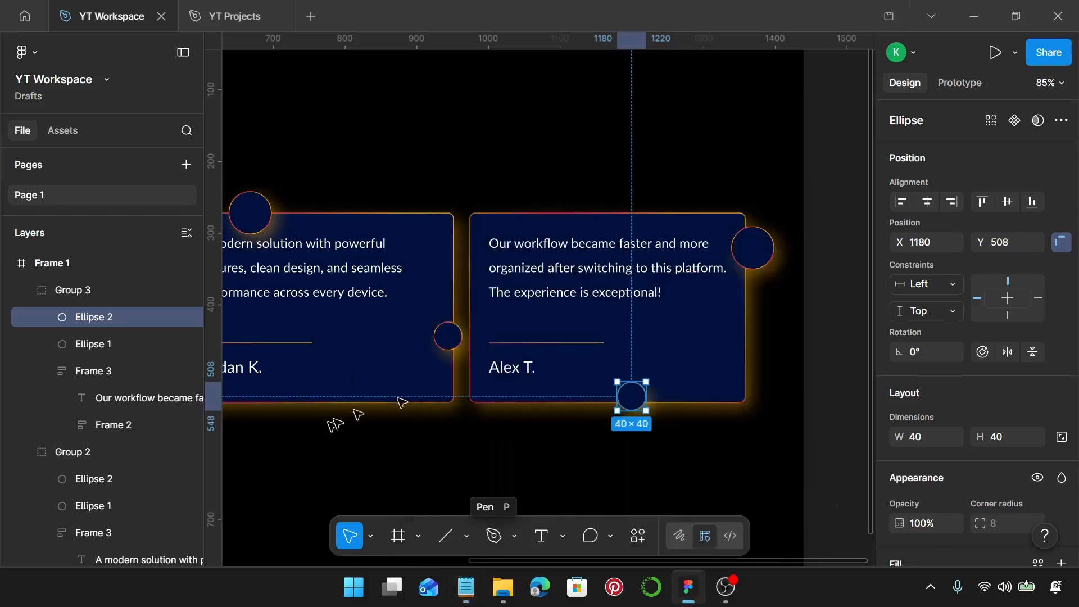
pyautogui.click(611, 298)
pyautogui.doubleClick(610, 297)
pyautogui.doubleClick(611, 293)
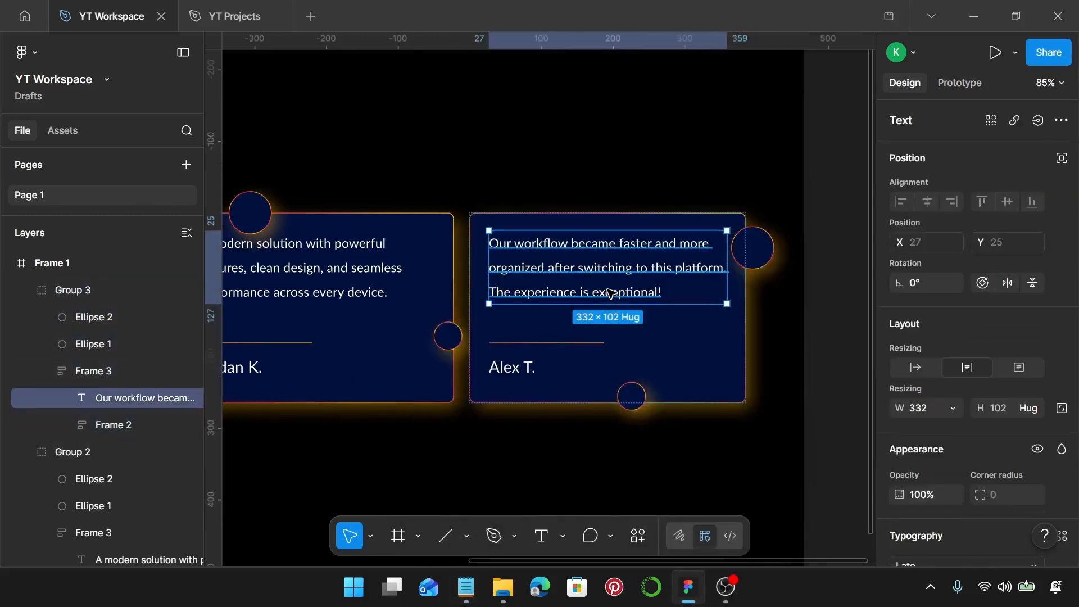
pyautogui.hotkey('ctrl', 'a')
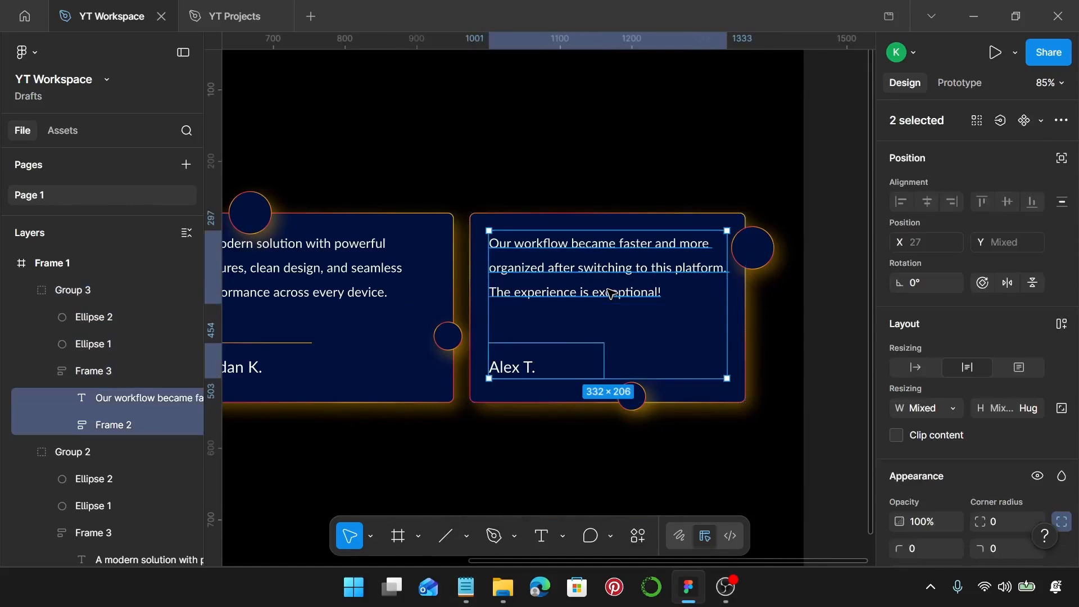
pyautogui.click(611, 294)
pyautogui.press('Return')
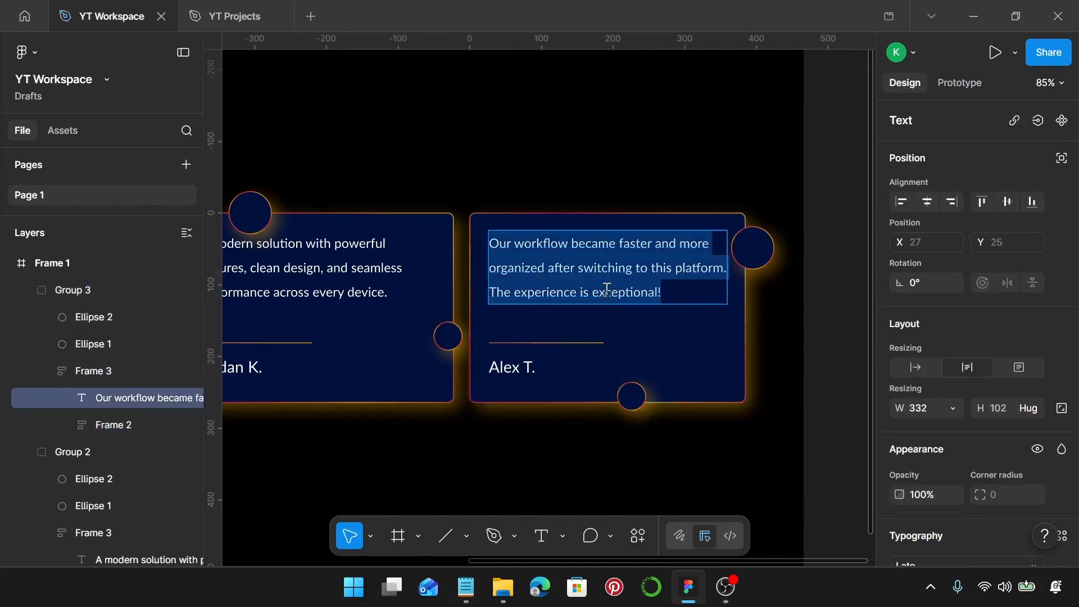
pyautogui.write('I love how intuitive everything feels. You can tell every detail was built with innovation and efficiency in mind.')
pyautogui.click(466, 587)
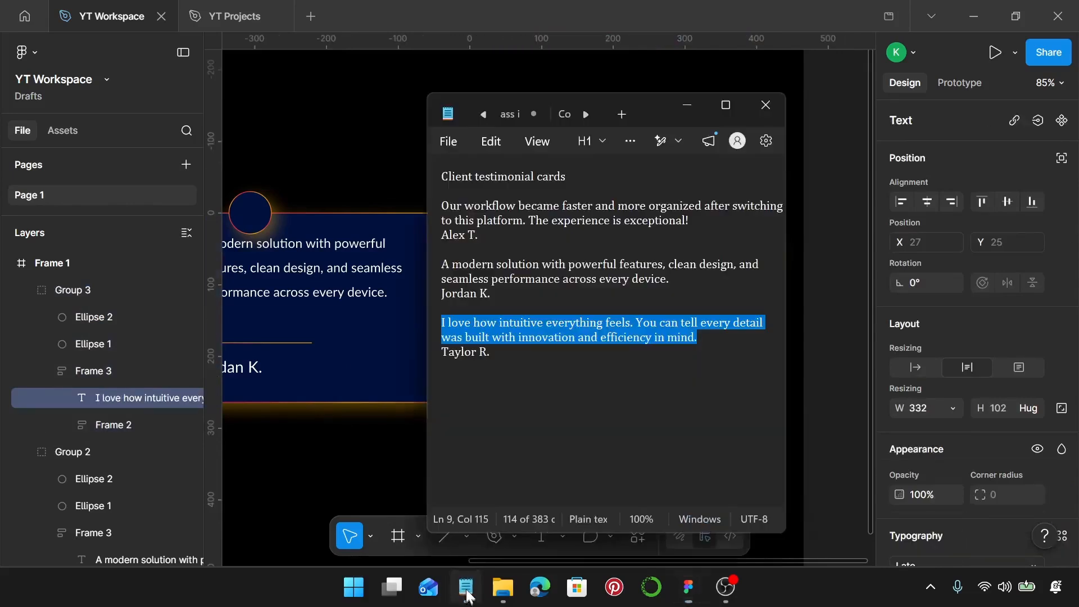
pyautogui.moveTo(520, 352); pyautogui.dragTo(442, 345)
pyautogui.hotkey('ctrl', 'c')
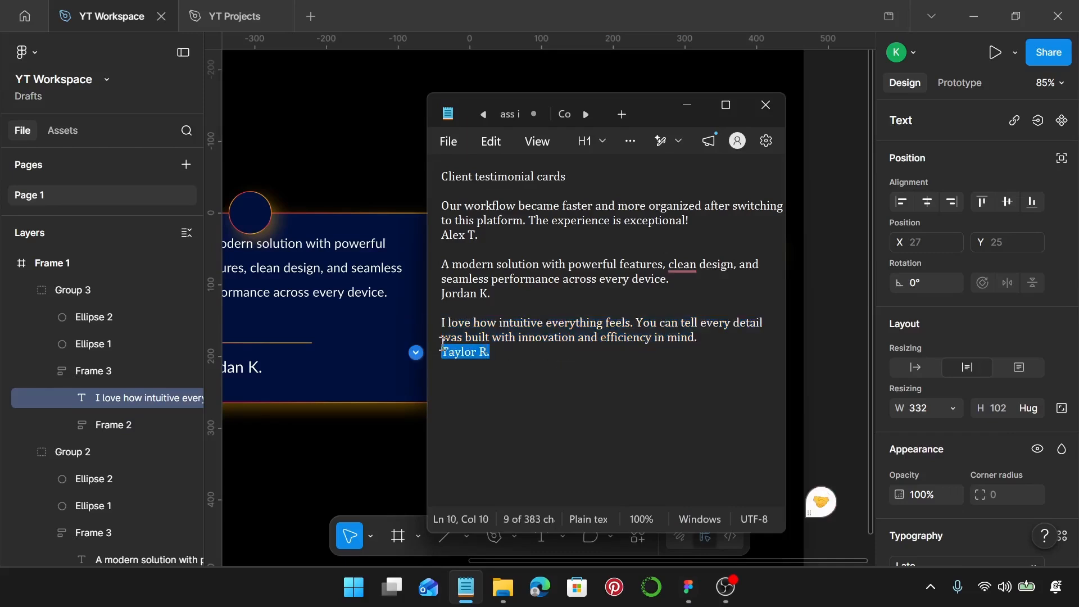
pyautogui.click(400, 354)
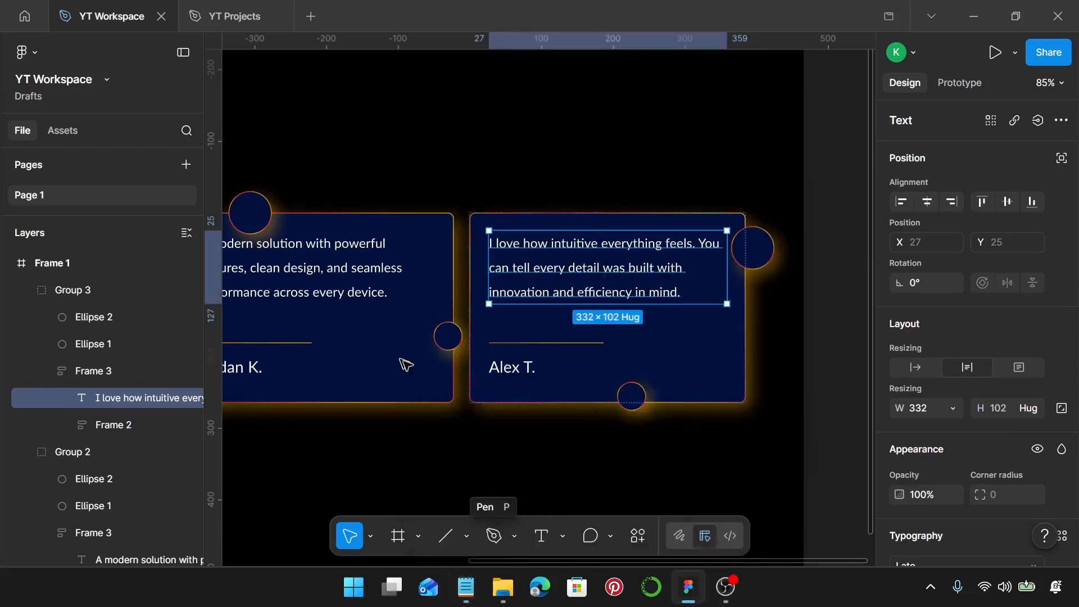
pyautogui.tripleClick(520, 371)
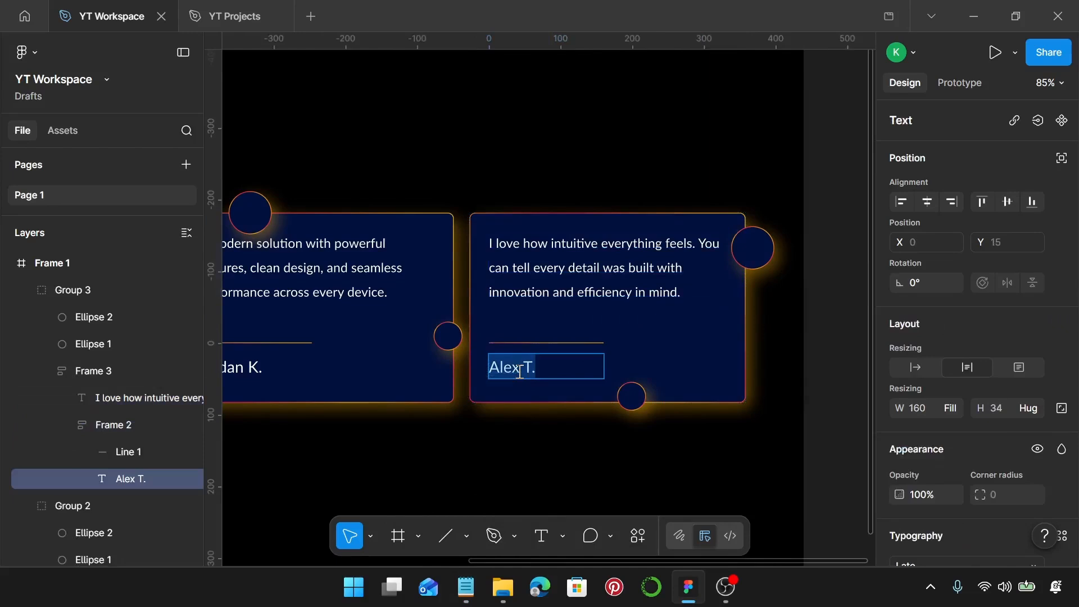
pyautogui.hotkey('ctrl', 'v')
# Select all three card groups and shift the whole row about 38 px left within the frame.
pyautogui.scroll(-3, 521, 373)
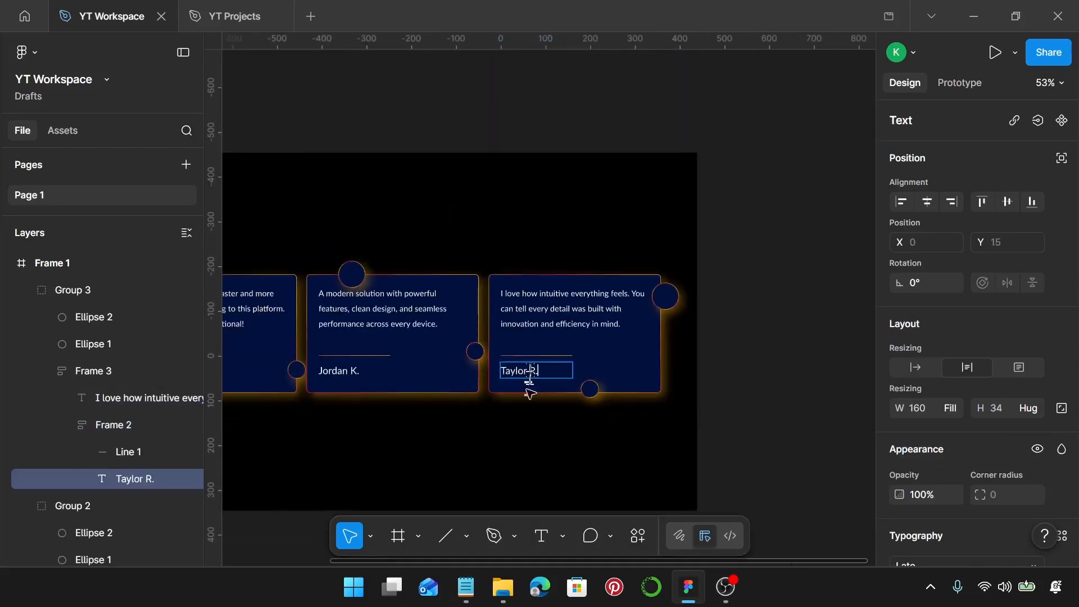
pyautogui.hscroll(-2, 526, 408)
pyautogui.click(486, 454)
pyautogui.scroll(-2, 488, 448)
pyautogui.click(495, 450)
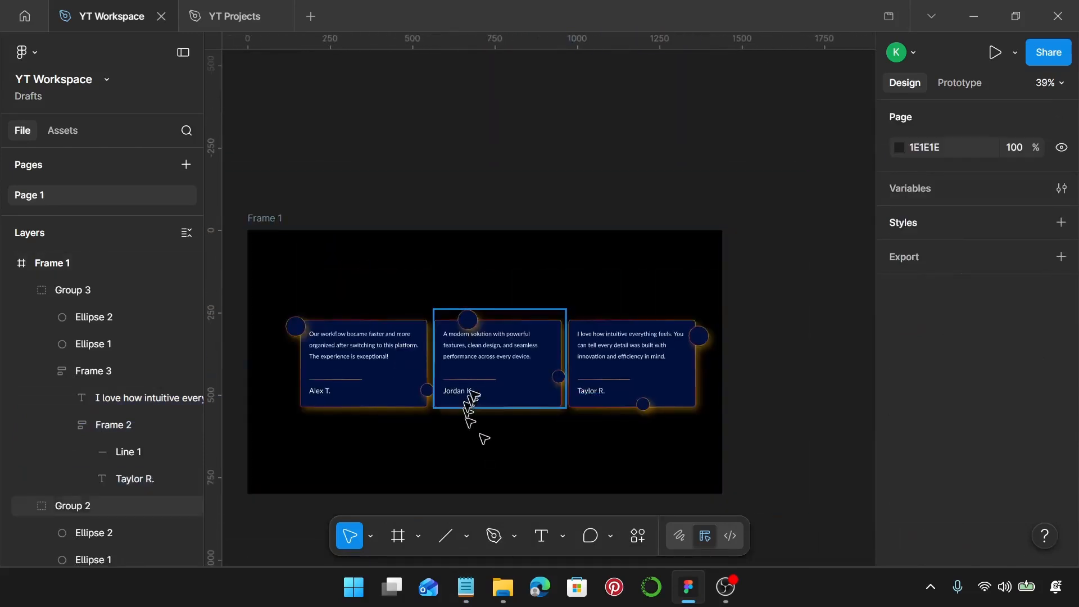
pyautogui.click(475, 392)
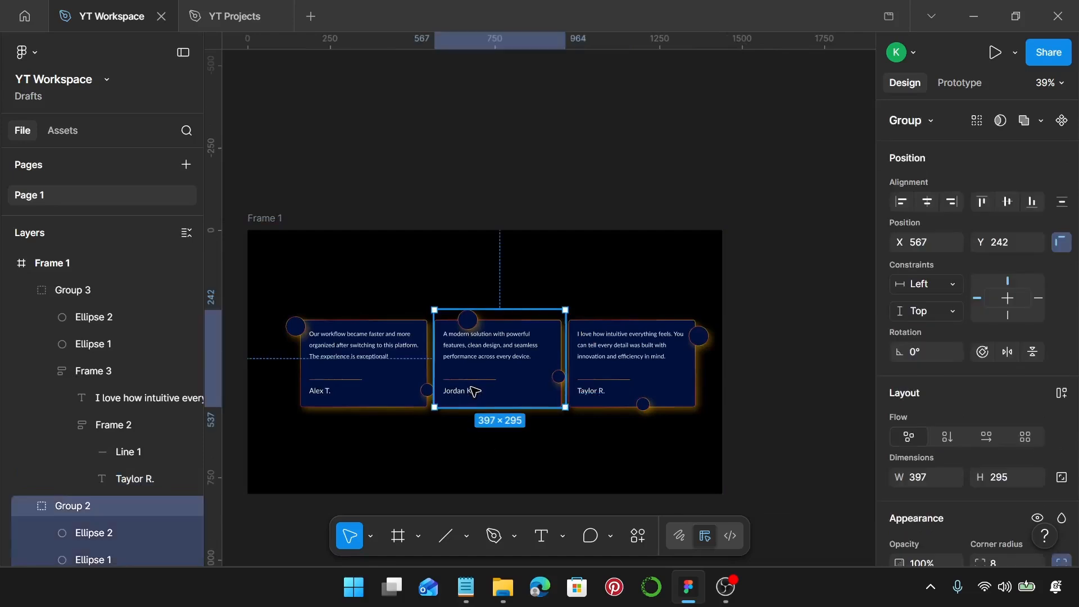
pyautogui.hotkey('ctrl', 'a')
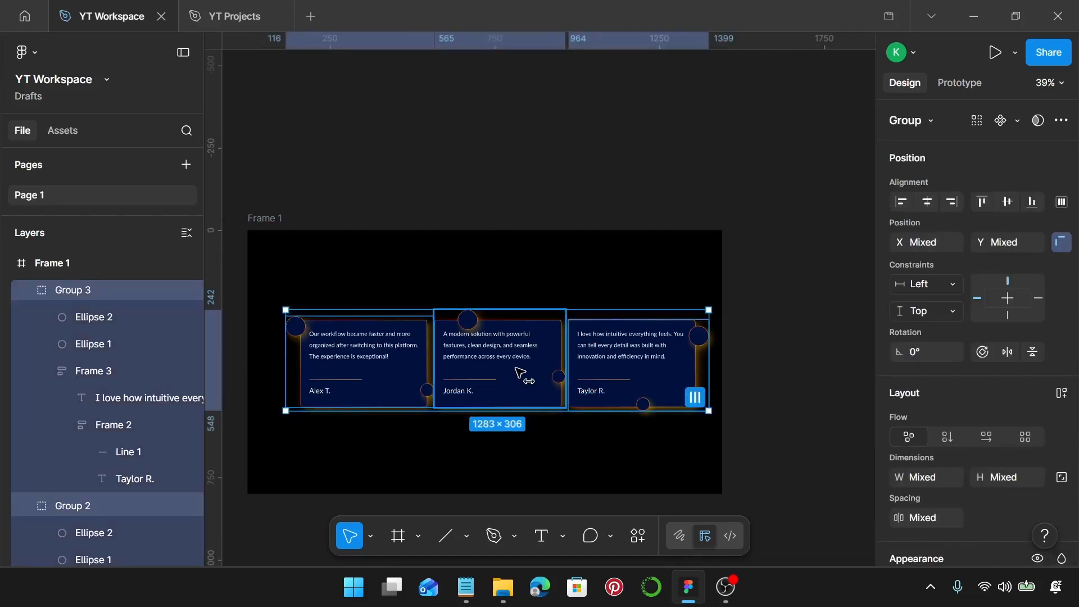
pyautogui.moveTo(520, 373); pyautogui.dragTo(514, 373)
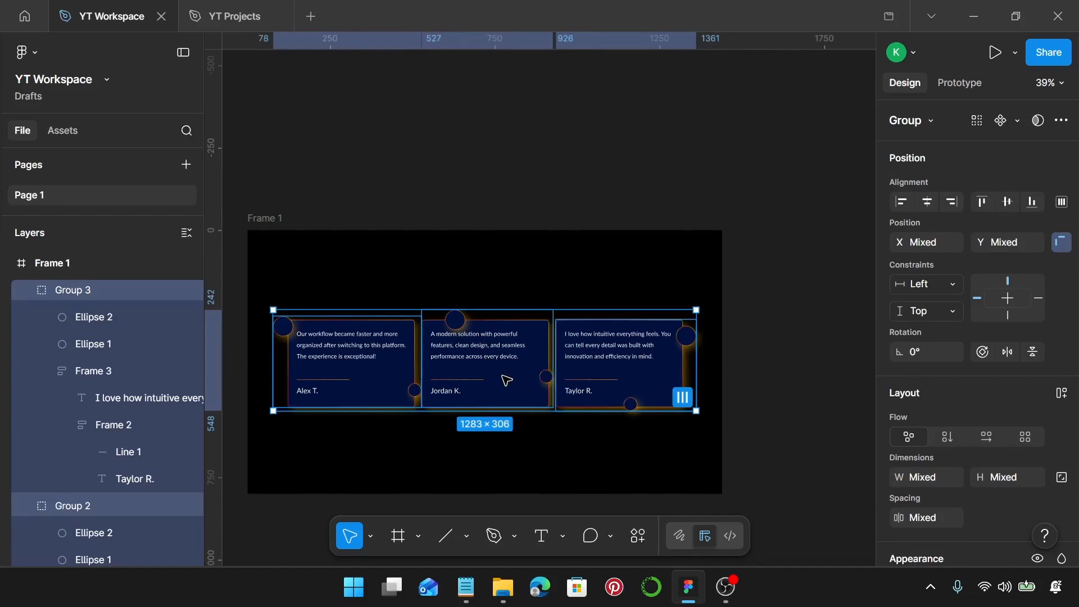
# Select Frame 1 to review the finished card layout.
pyautogui.scroll(3, 505, 381)
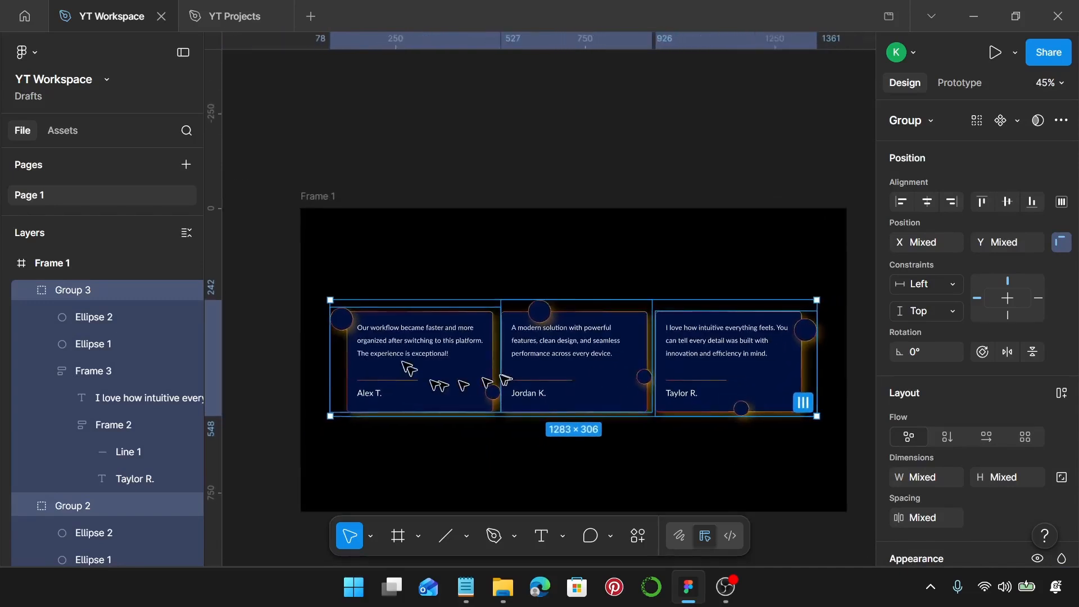
pyautogui.click(537, 481)
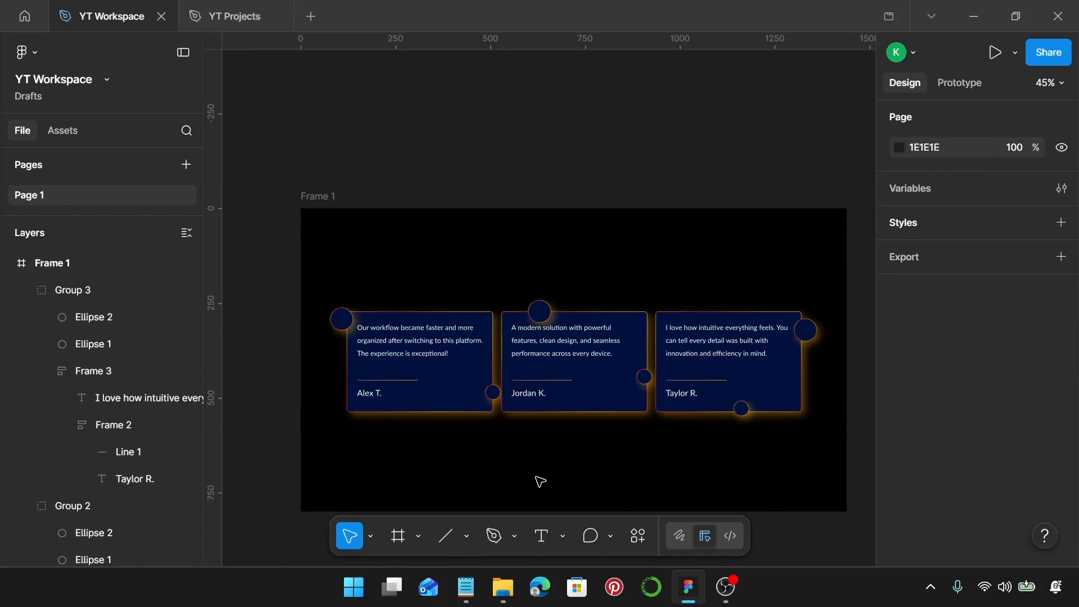
pyautogui.click(318, 195)
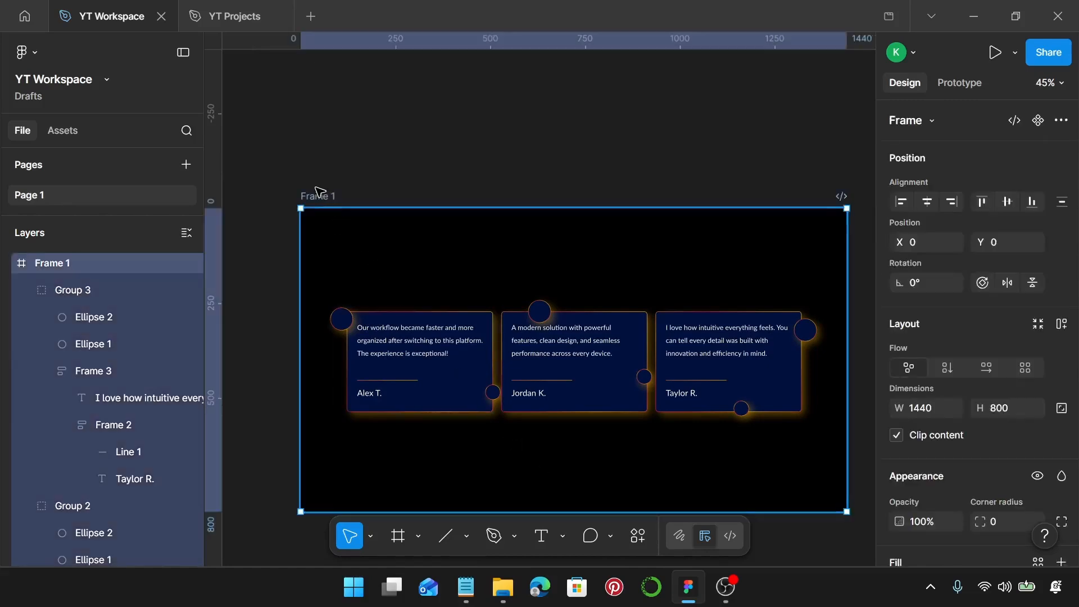